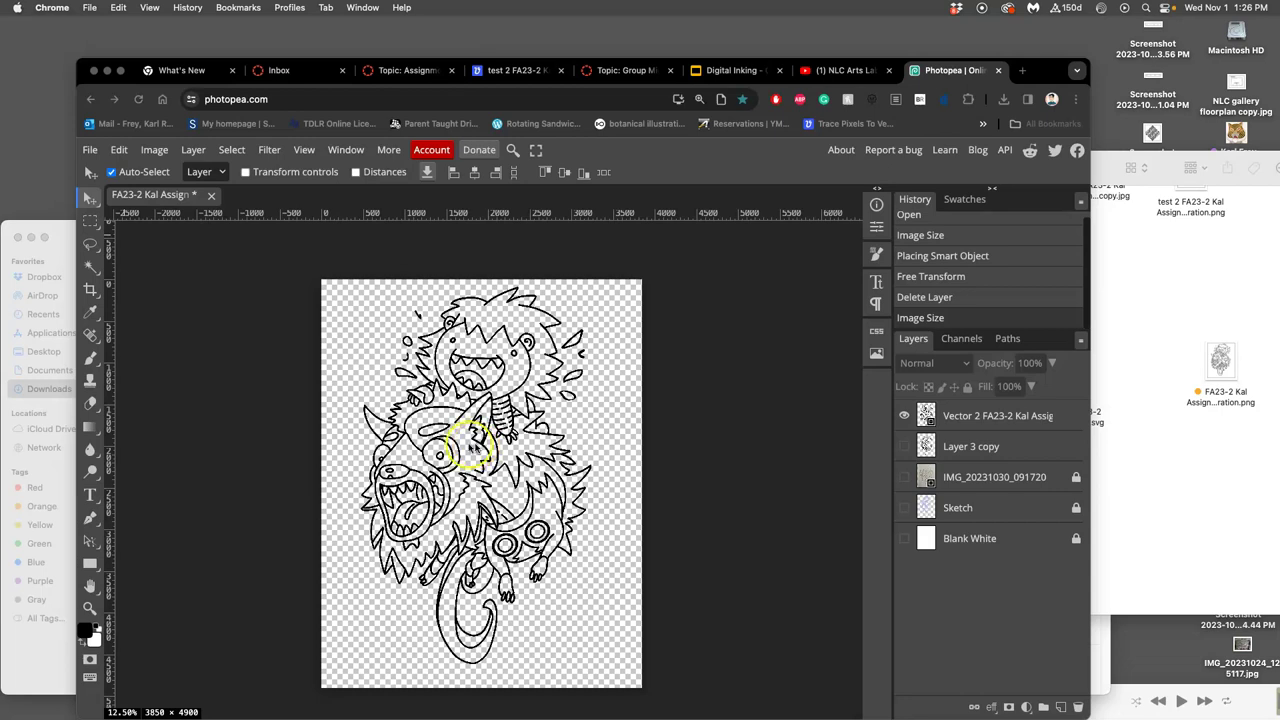
# Hide and reshow the top line-art layer, zooming in and out to inspect the lines.
pyautogui.click(905, 416)
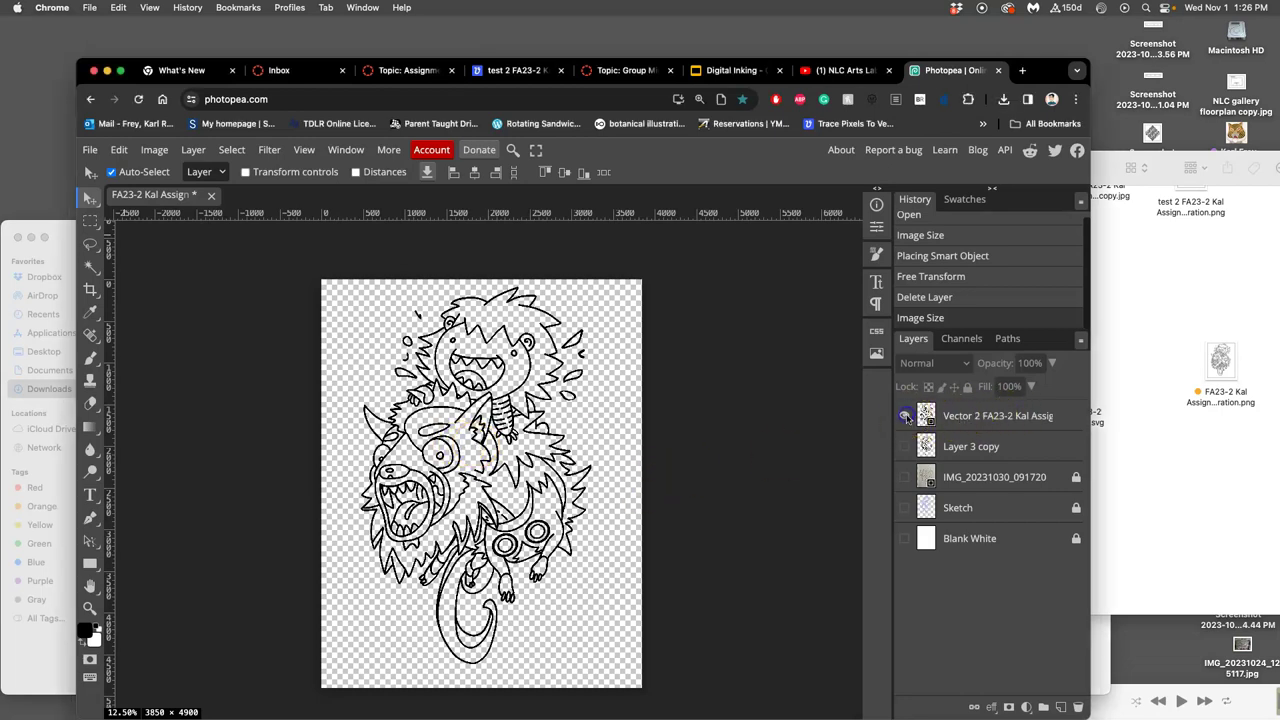
pyautogui.click(905, 416)
pyautogui.click(905, 416)
pyautogui.scroll(2, 487, 432)
pyautogui.scroll(2, 484, 430)
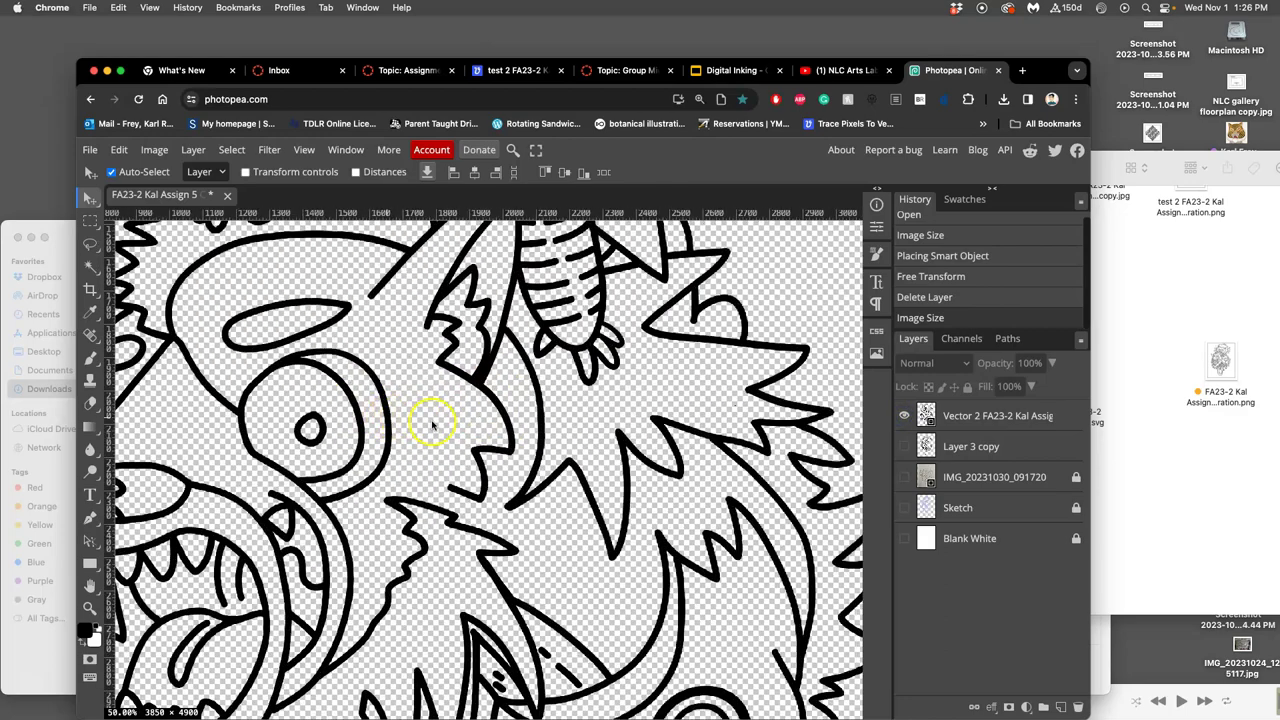
pyautogui.scroll(6, 429, 423)
pyautogui.scroll(-1, 432, 426)
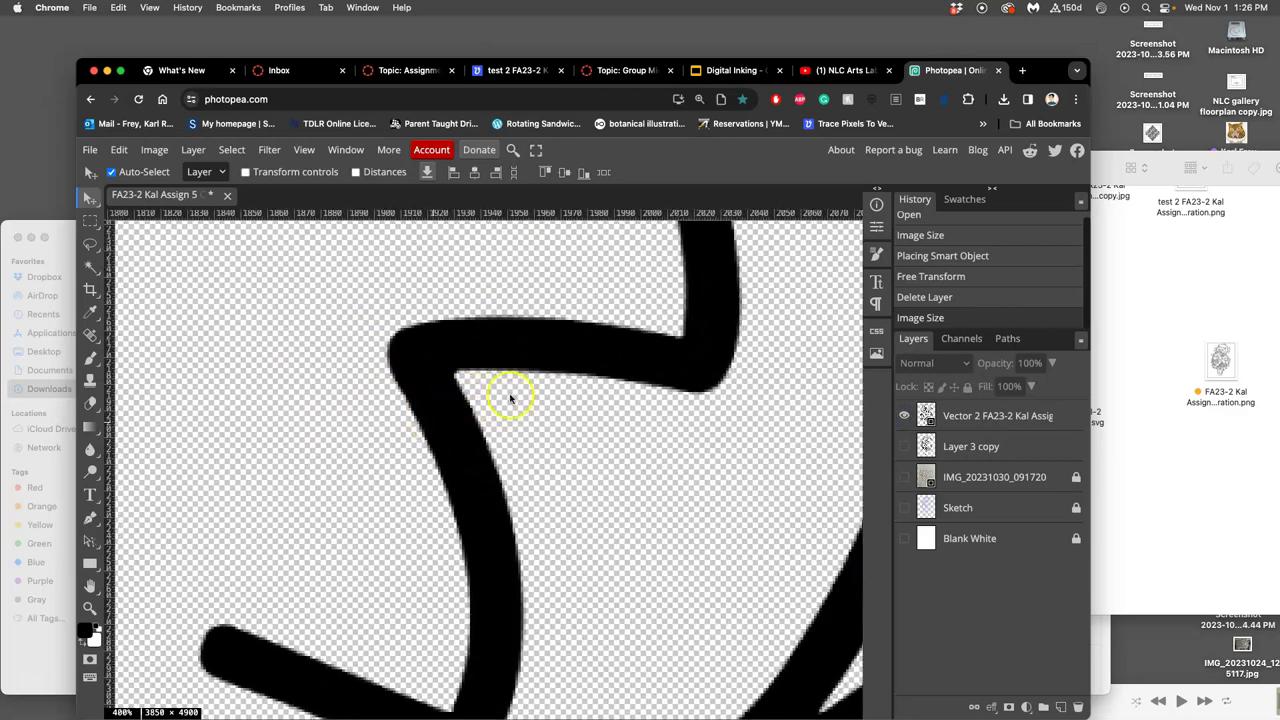
pyautogui.scroll(-4, 533, 401)
pyautogui.scroll(-6, 533, 401)
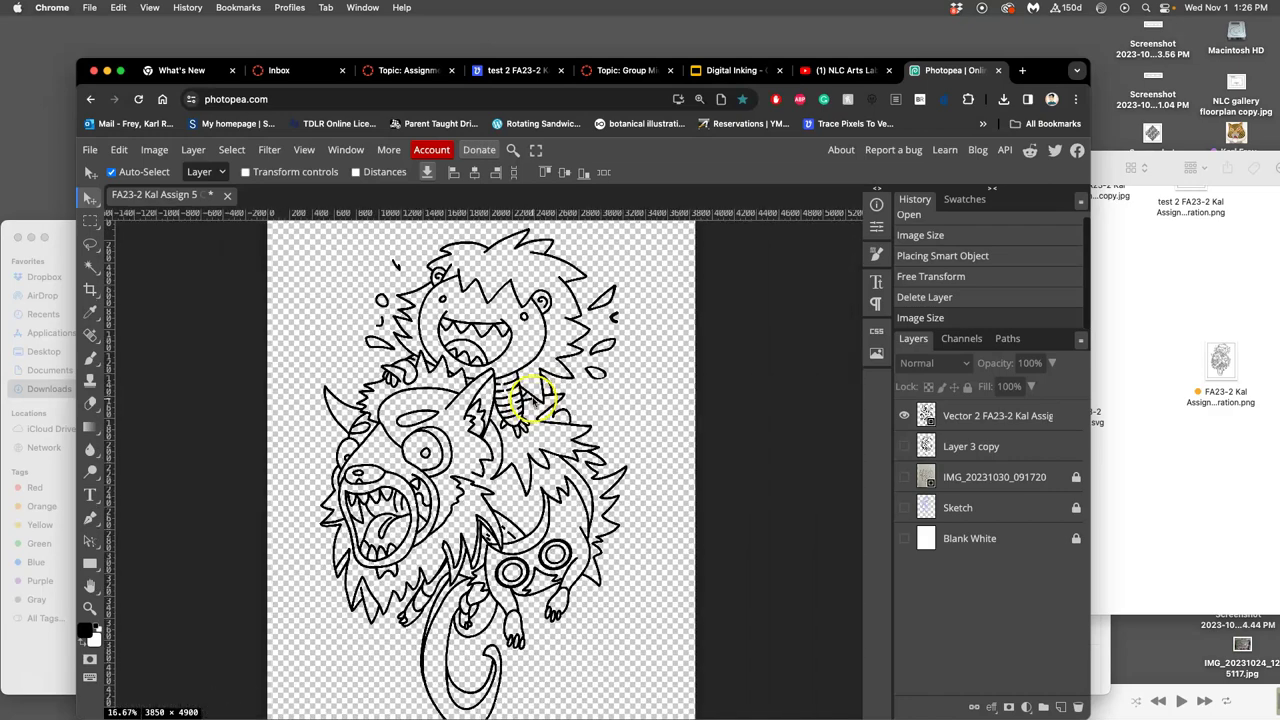
# Open the Layer Style dialog for the Vector 2 line-art layer, leaving its name unchanged.
pyautogui.doubleClick(965, 427)
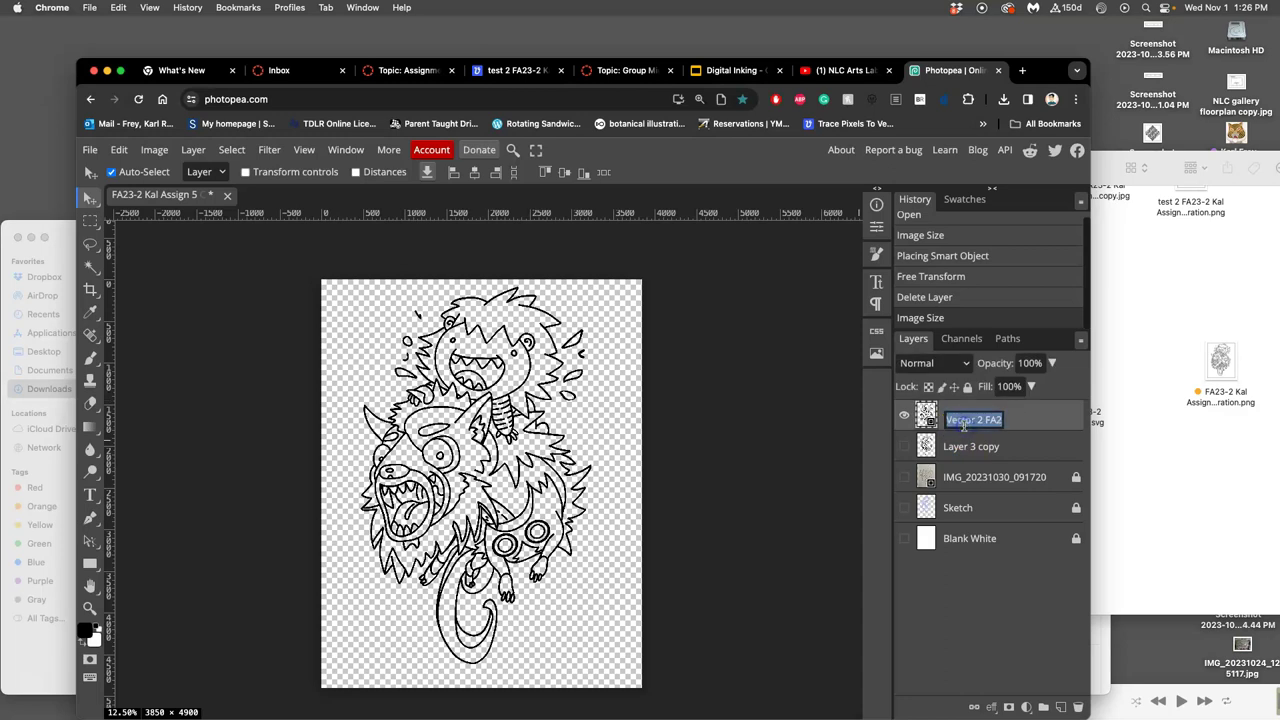
pyautogui.click(1060, 415)
pyautogui.doubleClick(1065, 413)
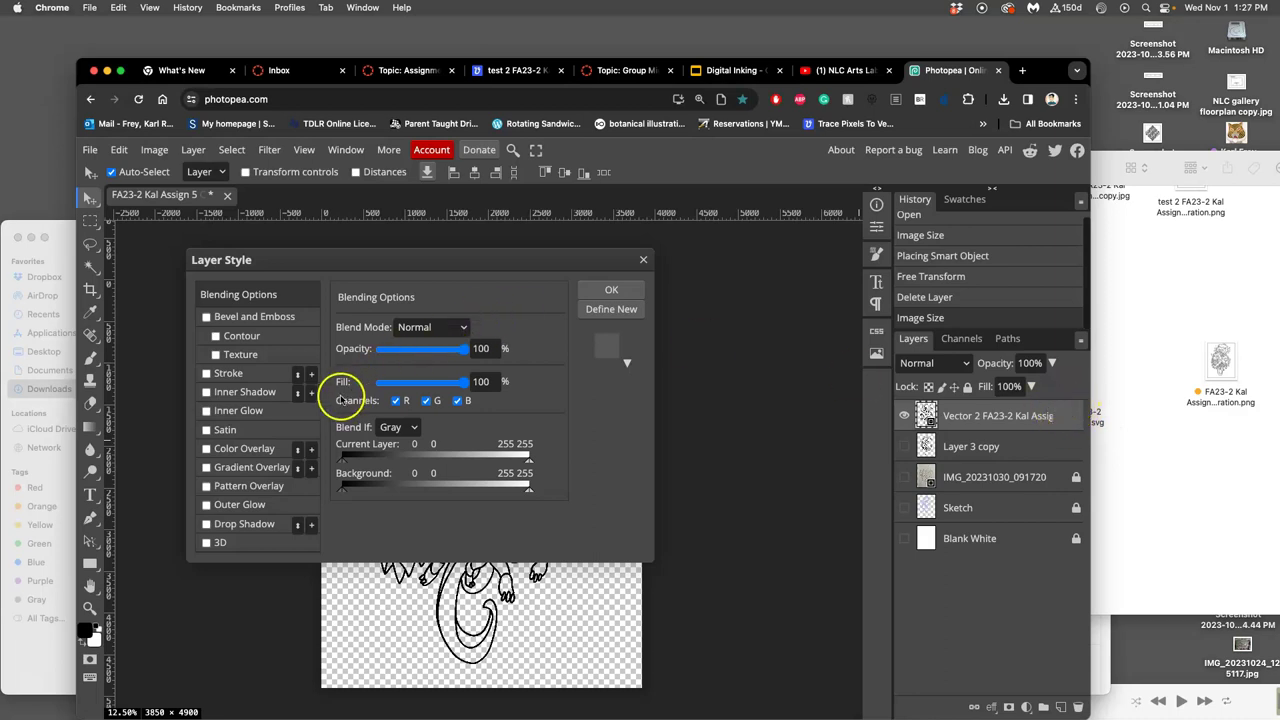
# Enable Color Overlay on the line-art layer with colour #000000 and apply the style.
pyautogui.click(207, 449)
pyautogui.click(235, 451)
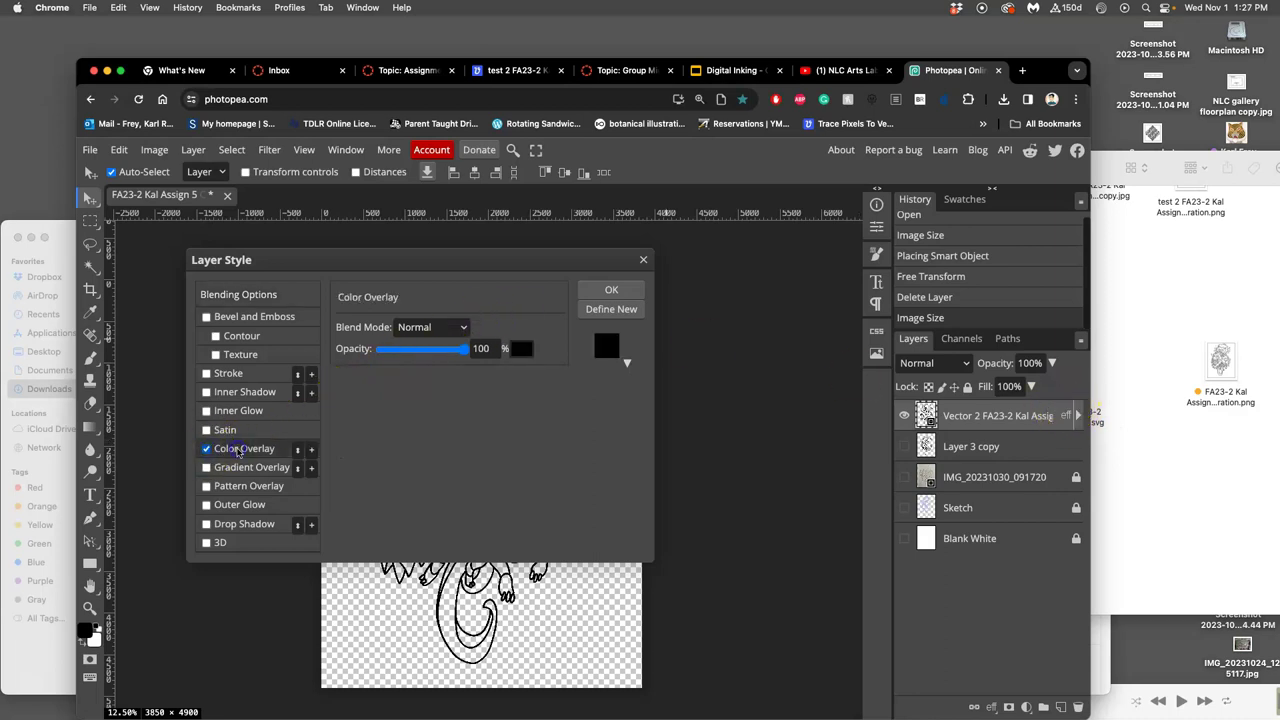
pyautogui.click(520, 349)
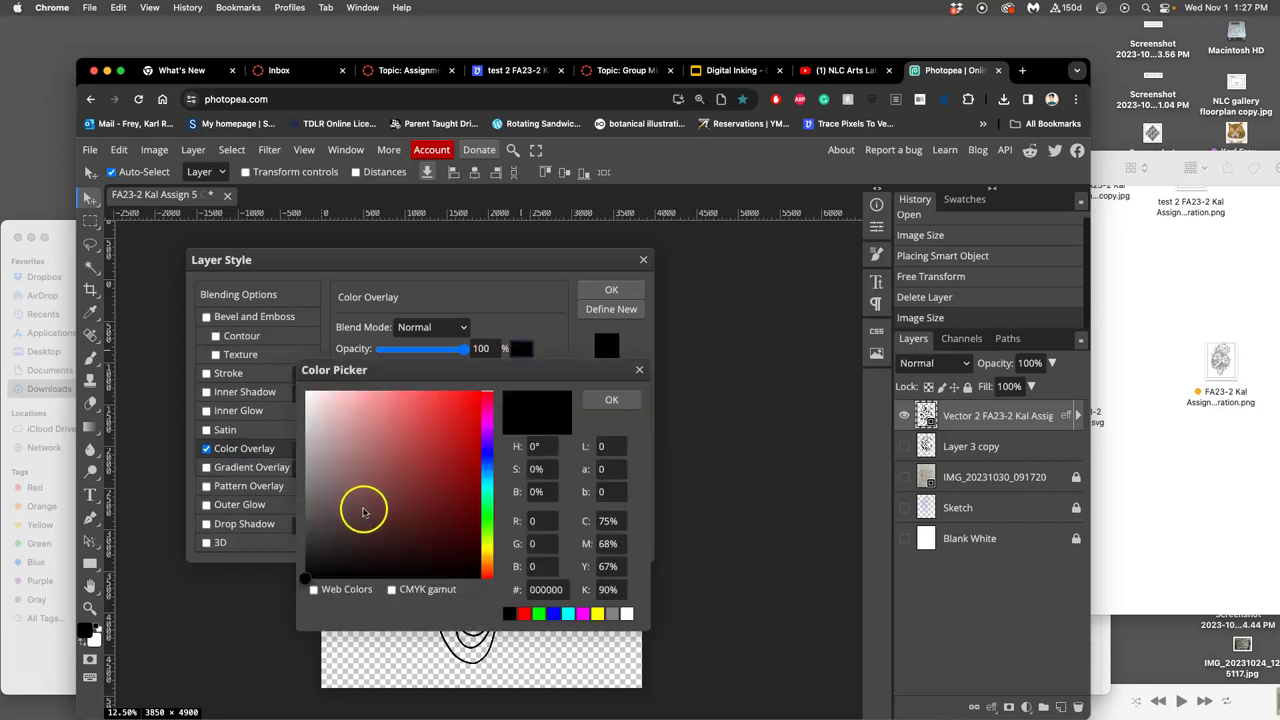
pyautogui.click(312, 573)
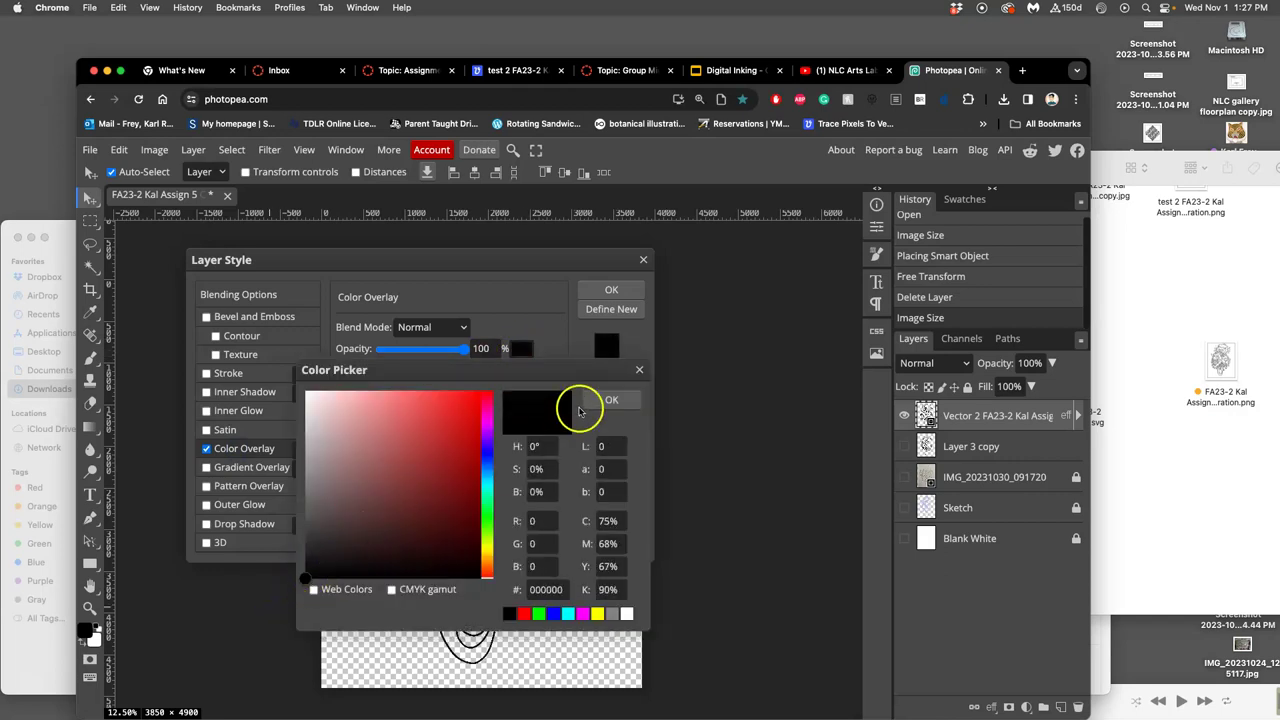
pyautogui.click(608, 400)
pyautogui.click(610, 296)
# Expand and collapse the layer's fx list to verify the Color Overlay effect.
pyautogui.scroll(10, 575, 425)
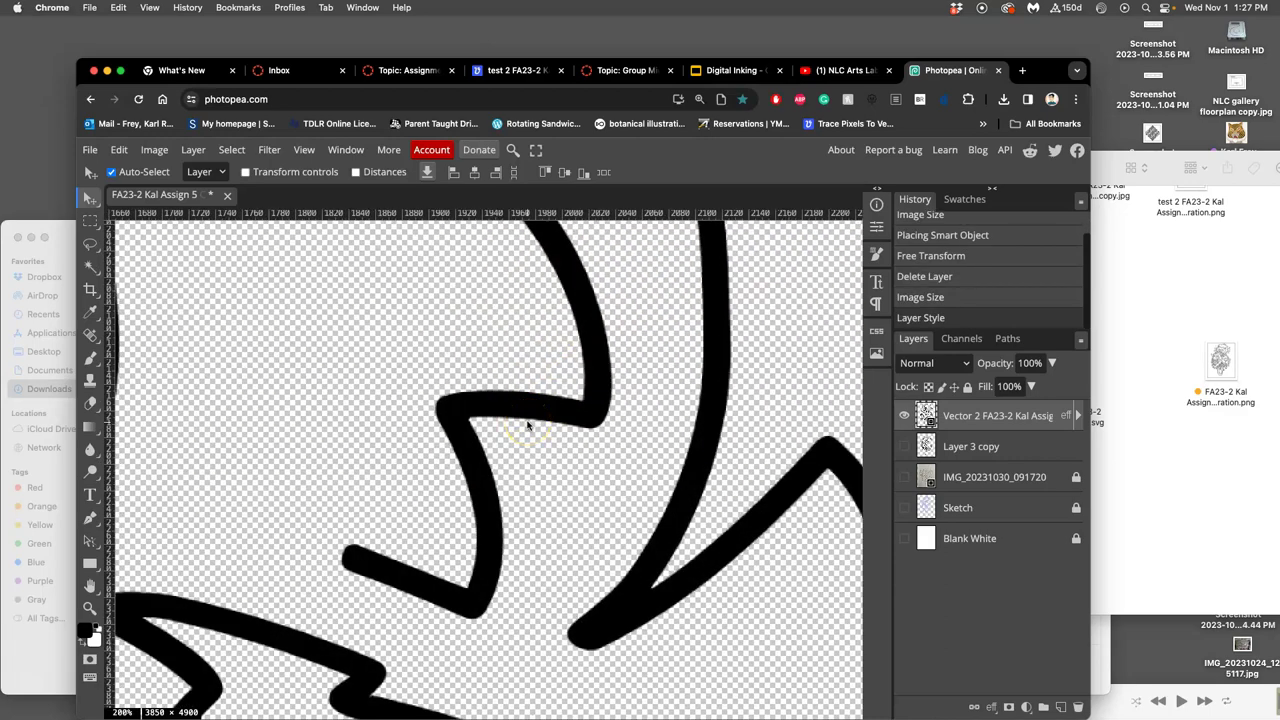
pyautogui.scroll(-10, 528, 425)
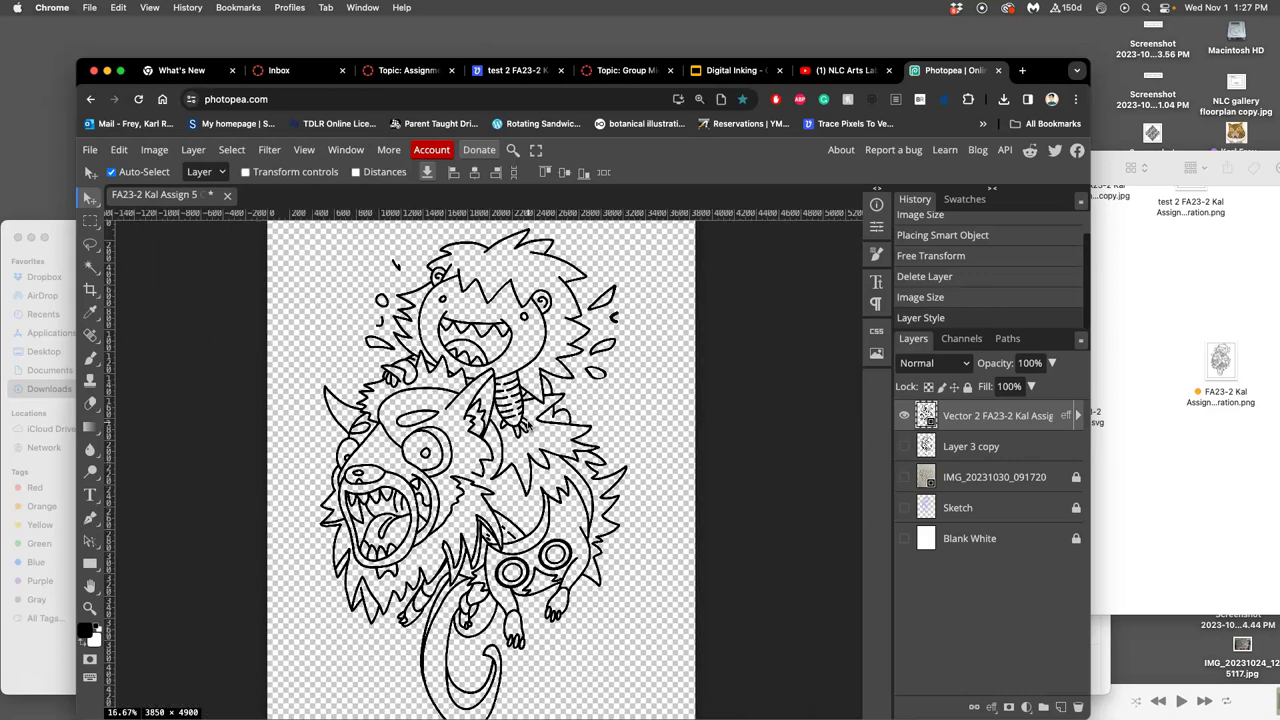
pyautogui.scroll(-1, 530, 426)
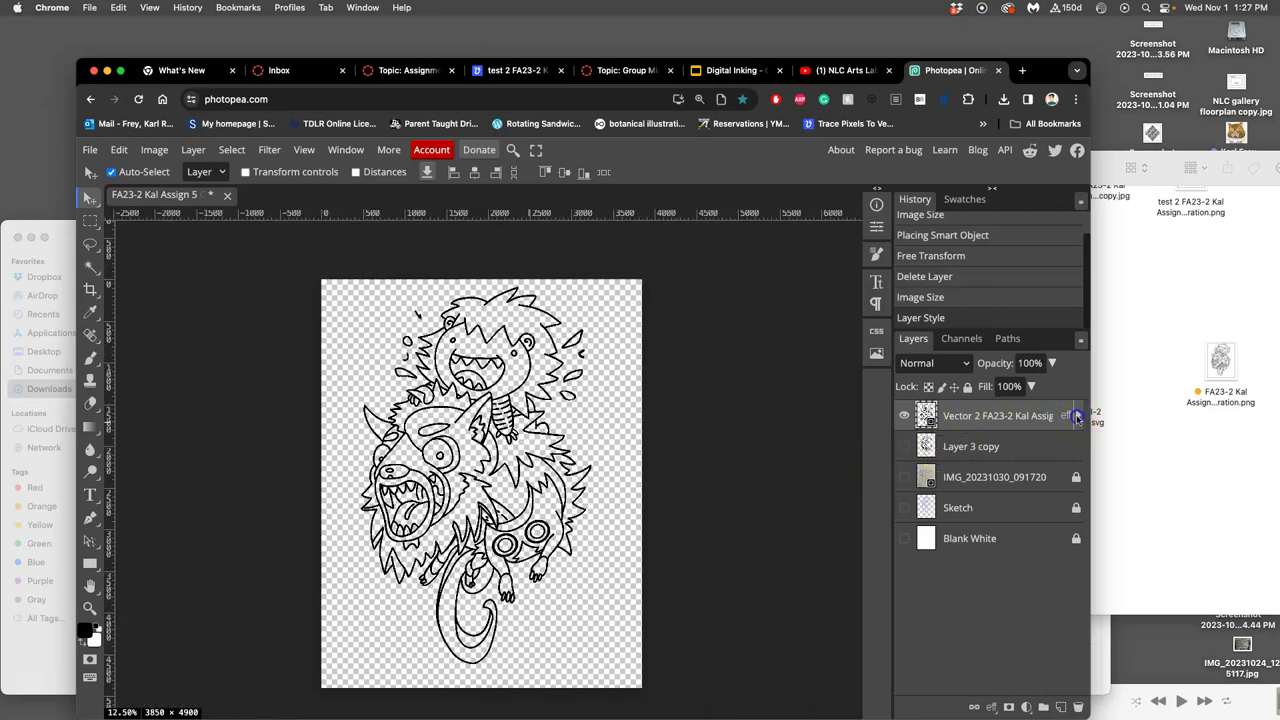
pyautogui.click(1077, 416)
pyautogui.click(1076, 414)
pyautogui.click(1077, 414)
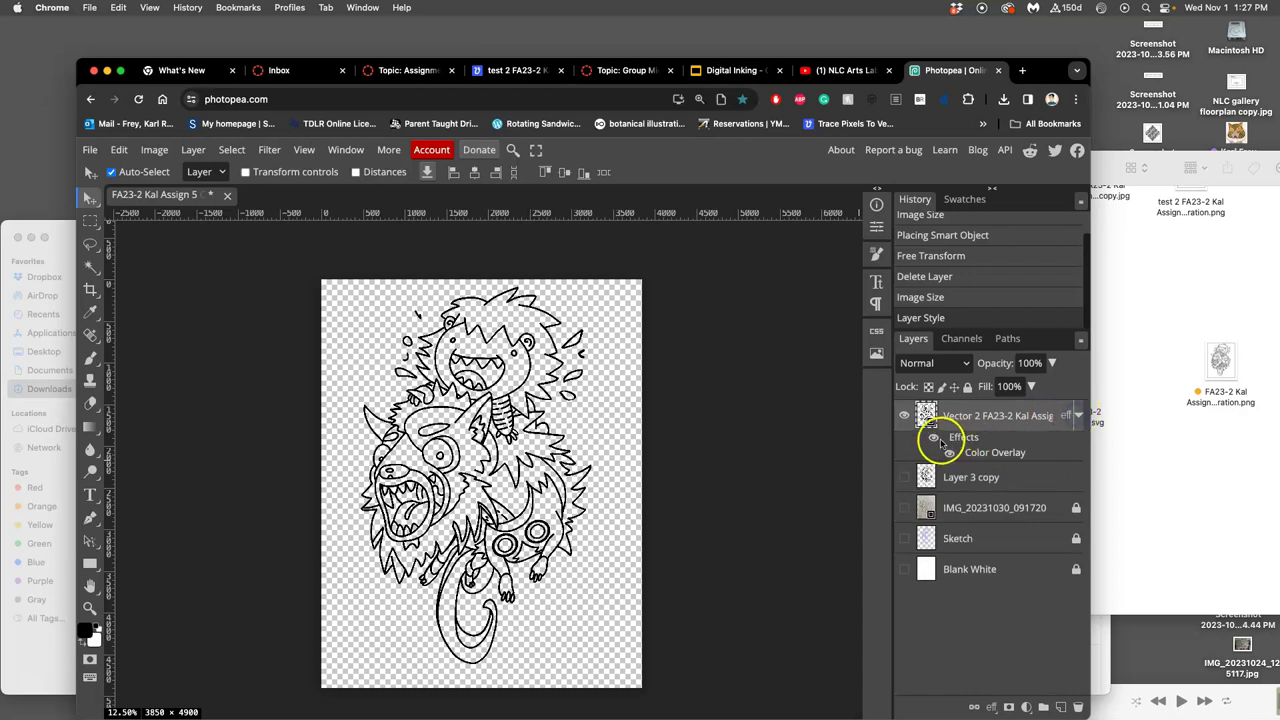
pyautogui.click(1077, 415)
pyautogui.click(1077, 415)
pyautogui.click(1077, 415)
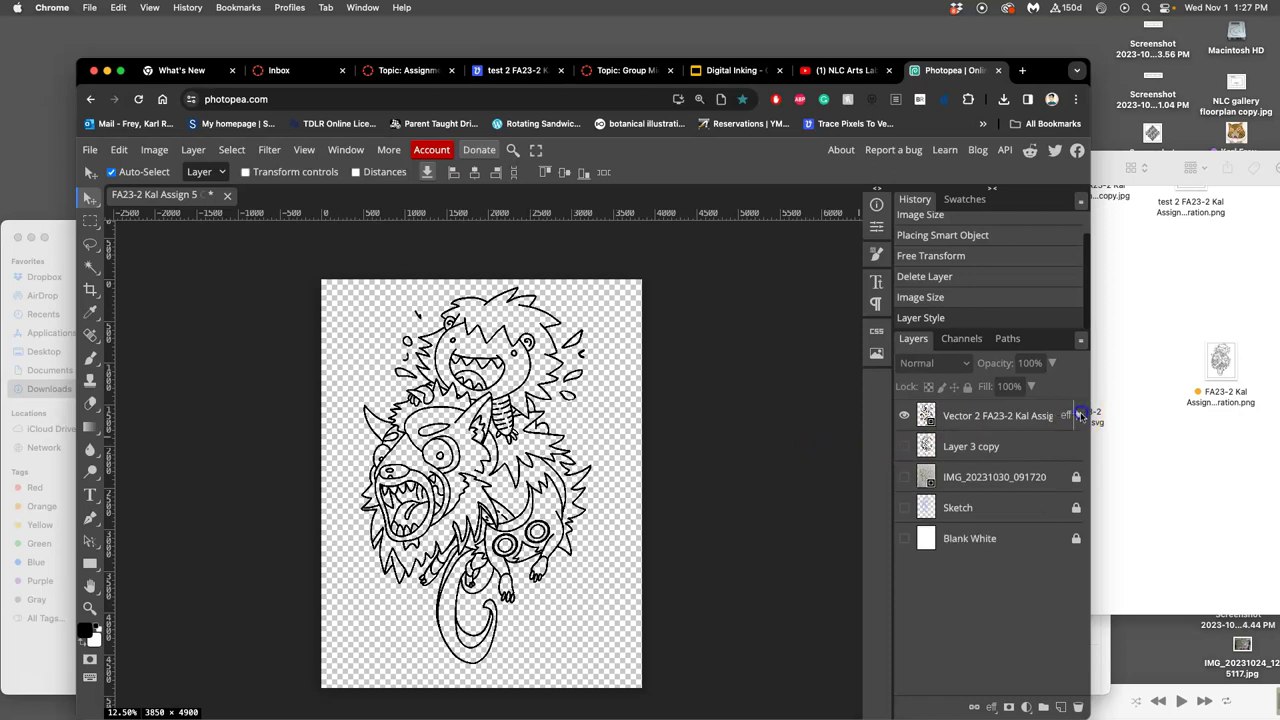
# Check the Image Size settings and close them without changes.
pyautogui.click(163, 150)
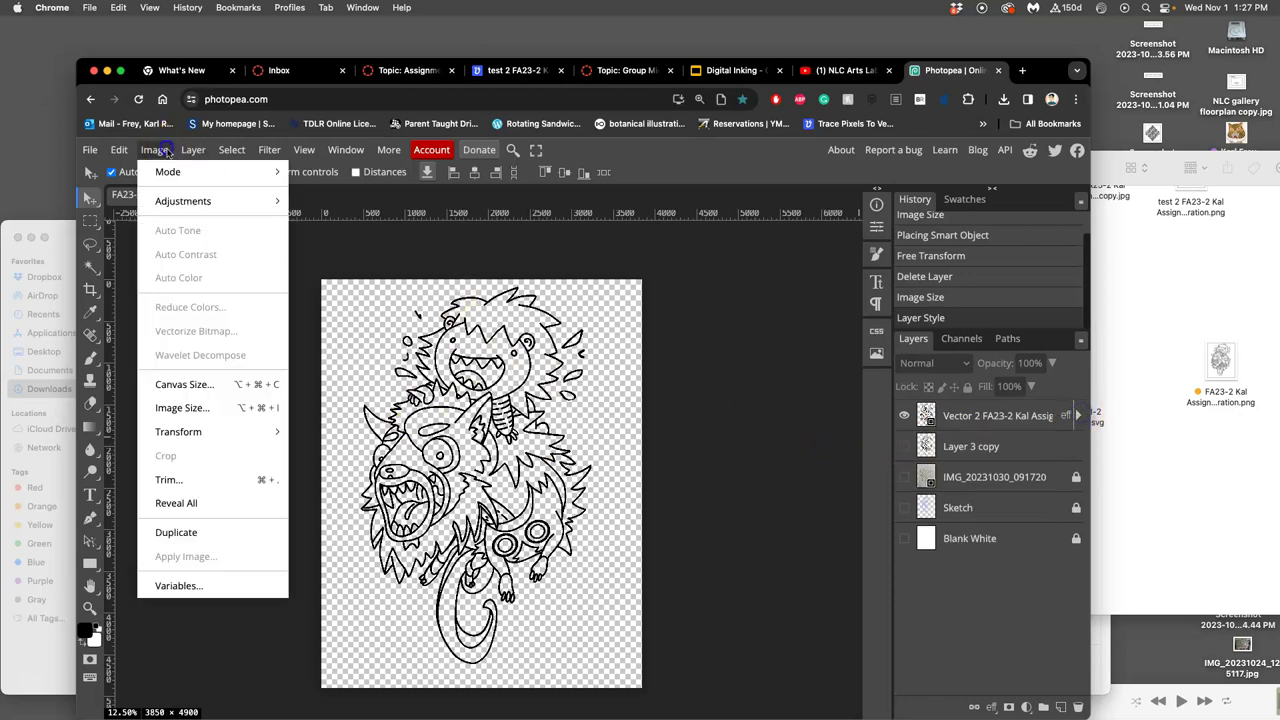
pyautogui.click(182, 407)
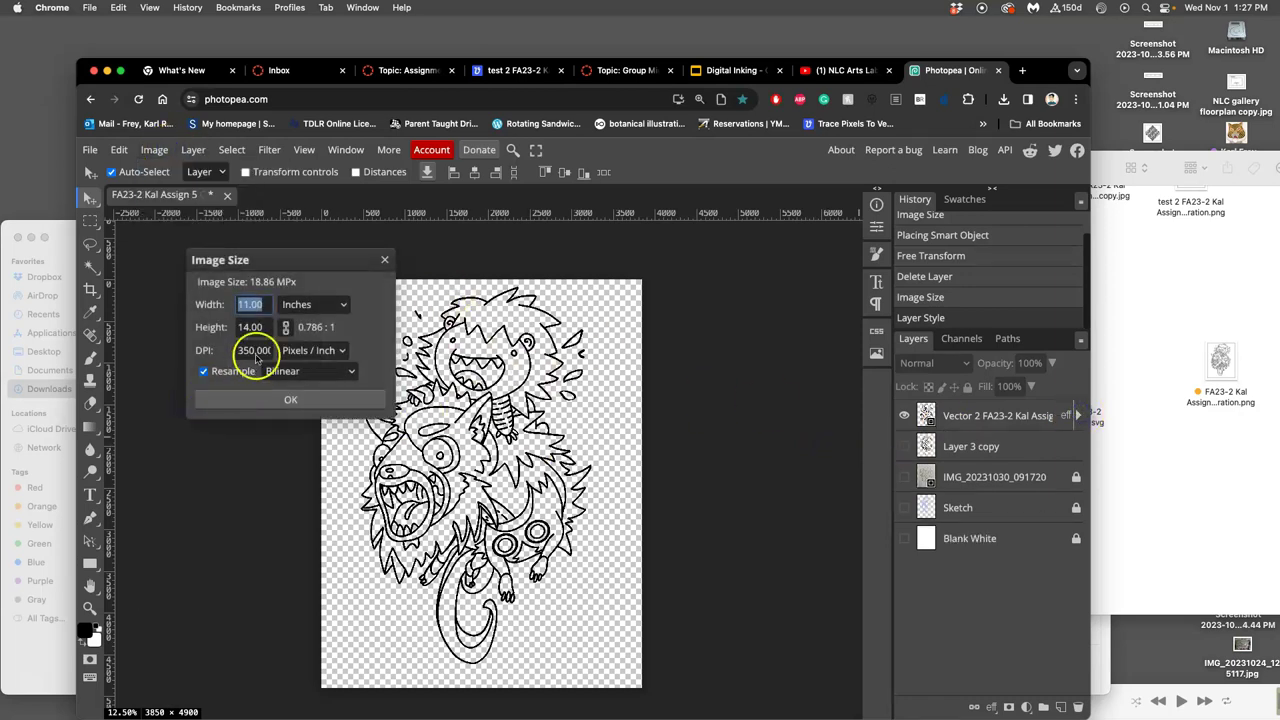
pyautogui.click(925, 420)
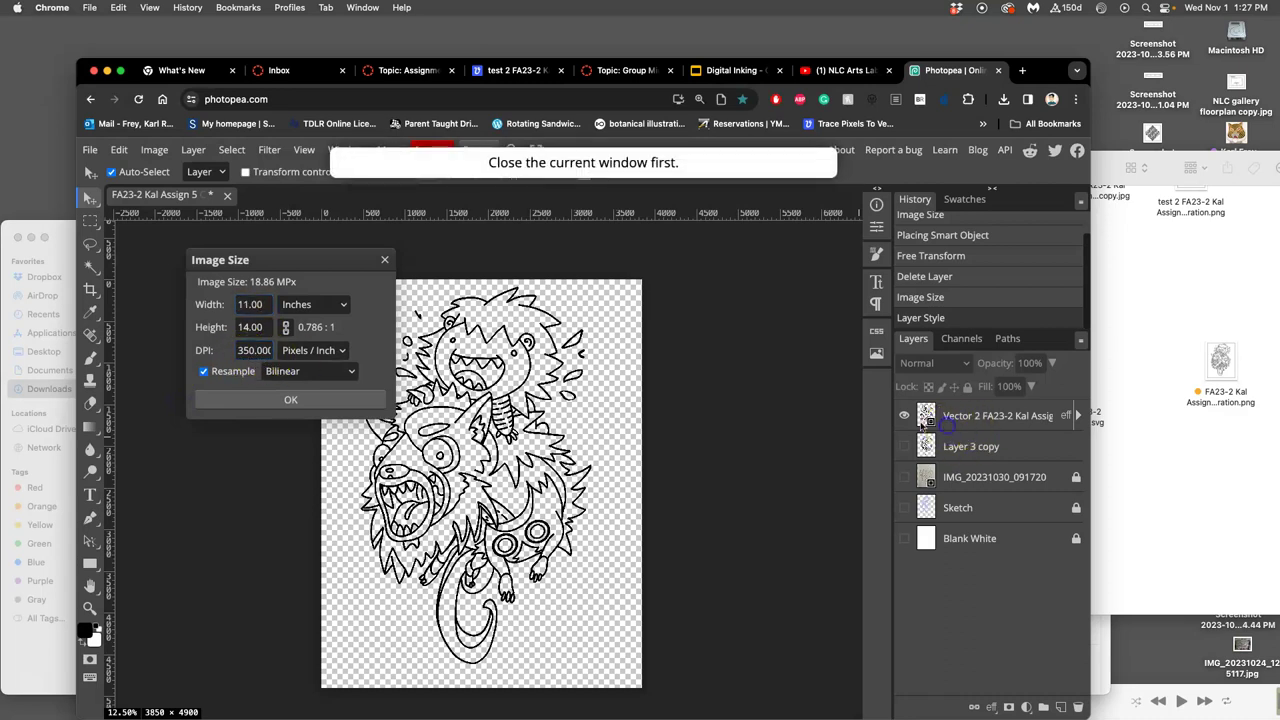
pyautogui.click(385, 262)
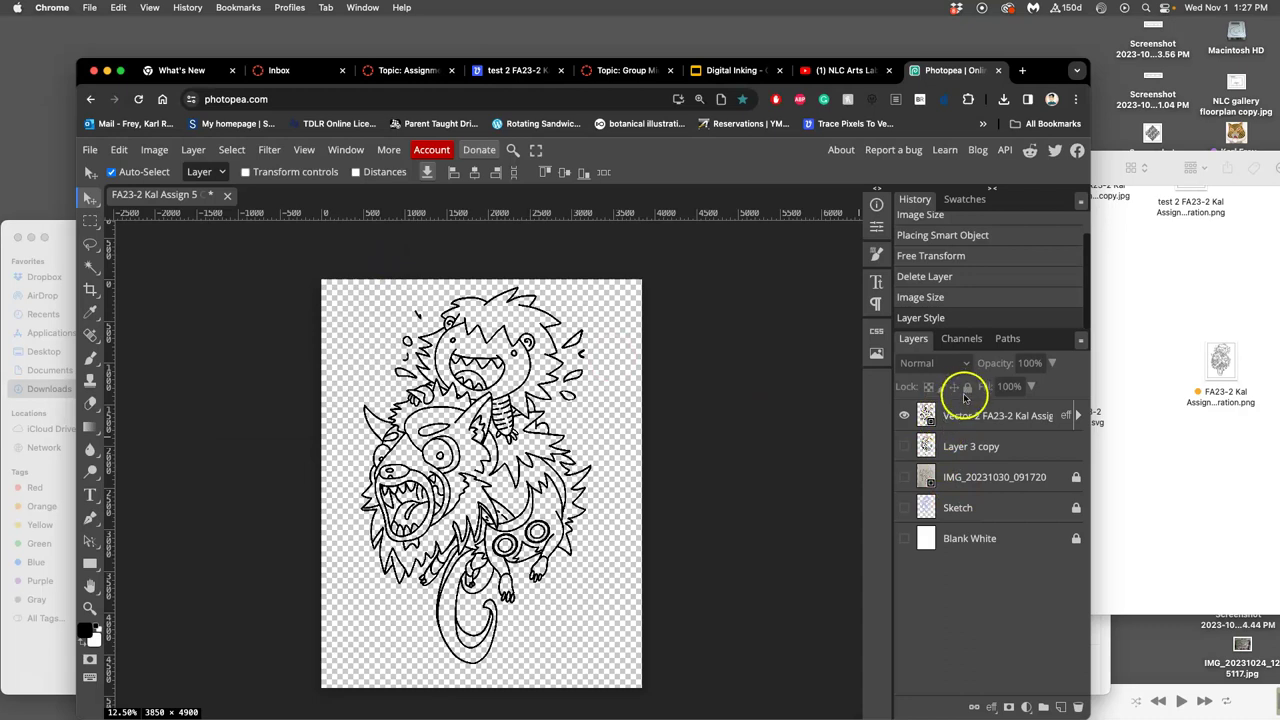
# Fully lock the line-art layer and delete the Layer 3 copy and IMG_20231030_091720 layers.
pyautogui.click(967, 392)
pyautogui.click(968, 416)
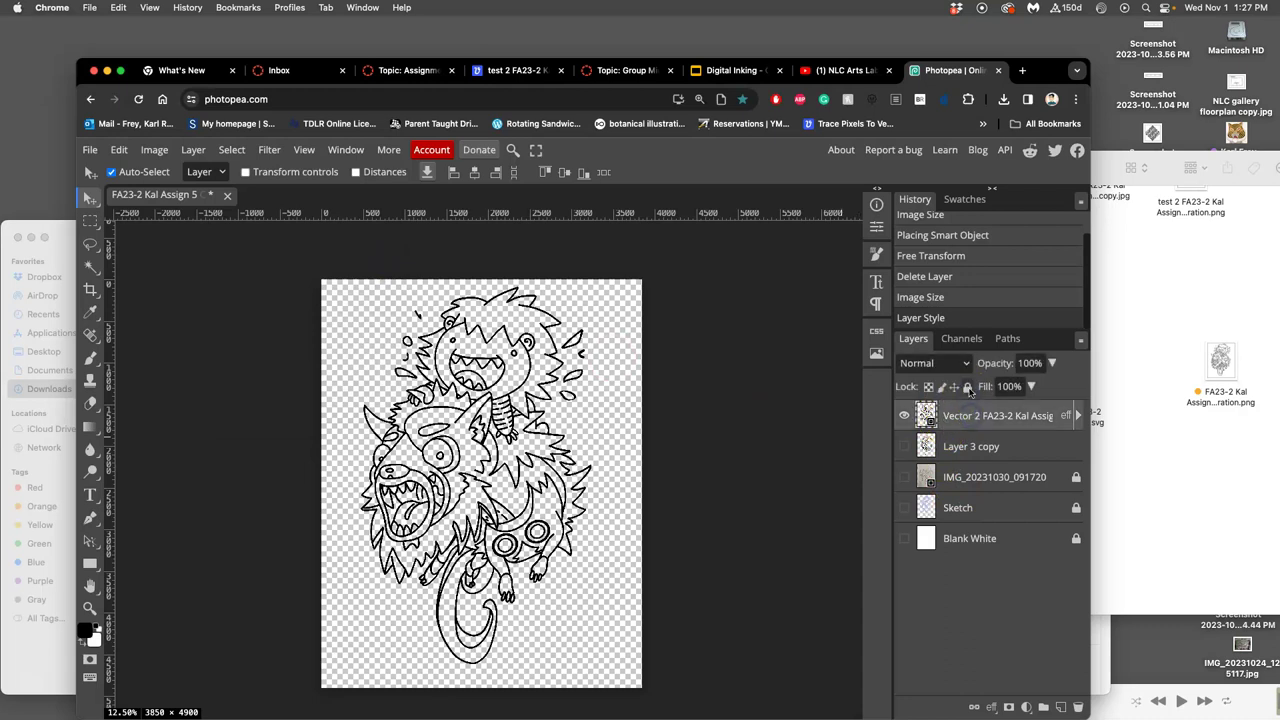
pyautogui.click(968, 388)
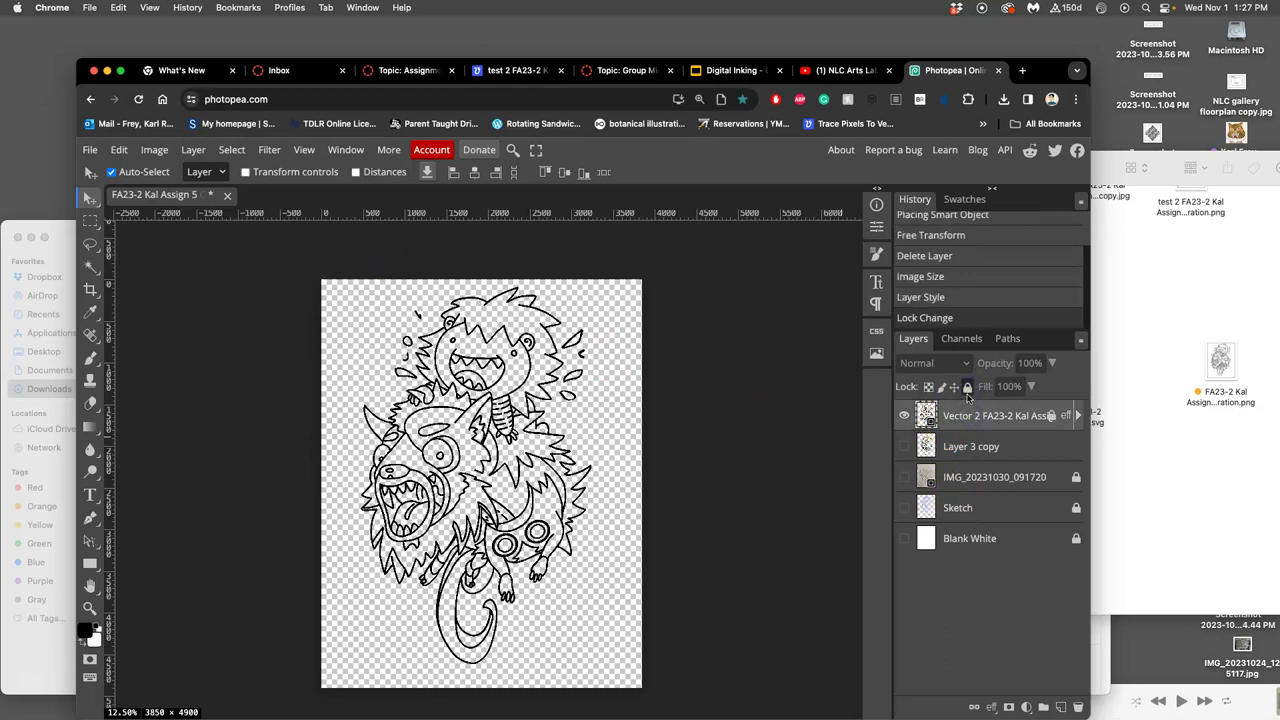
pyautogui.click(966, 449)
pyautogui.press('Delete')
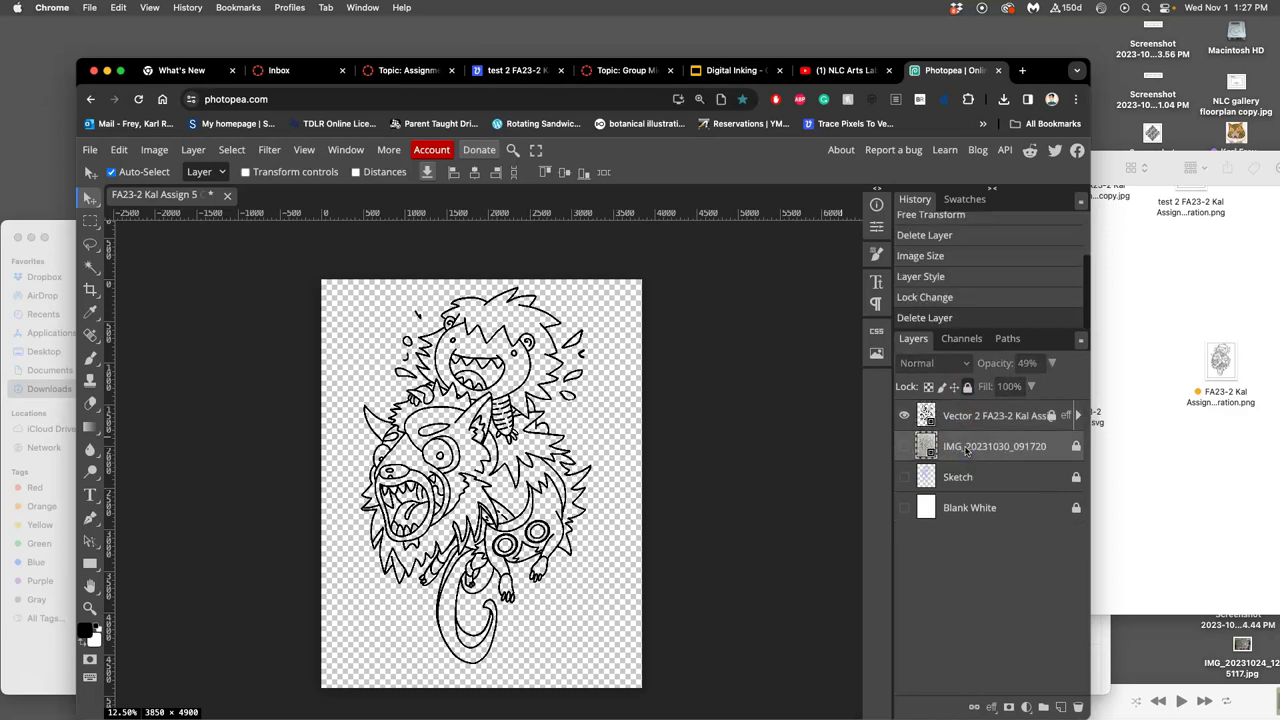
pyautogui.press('Delete')
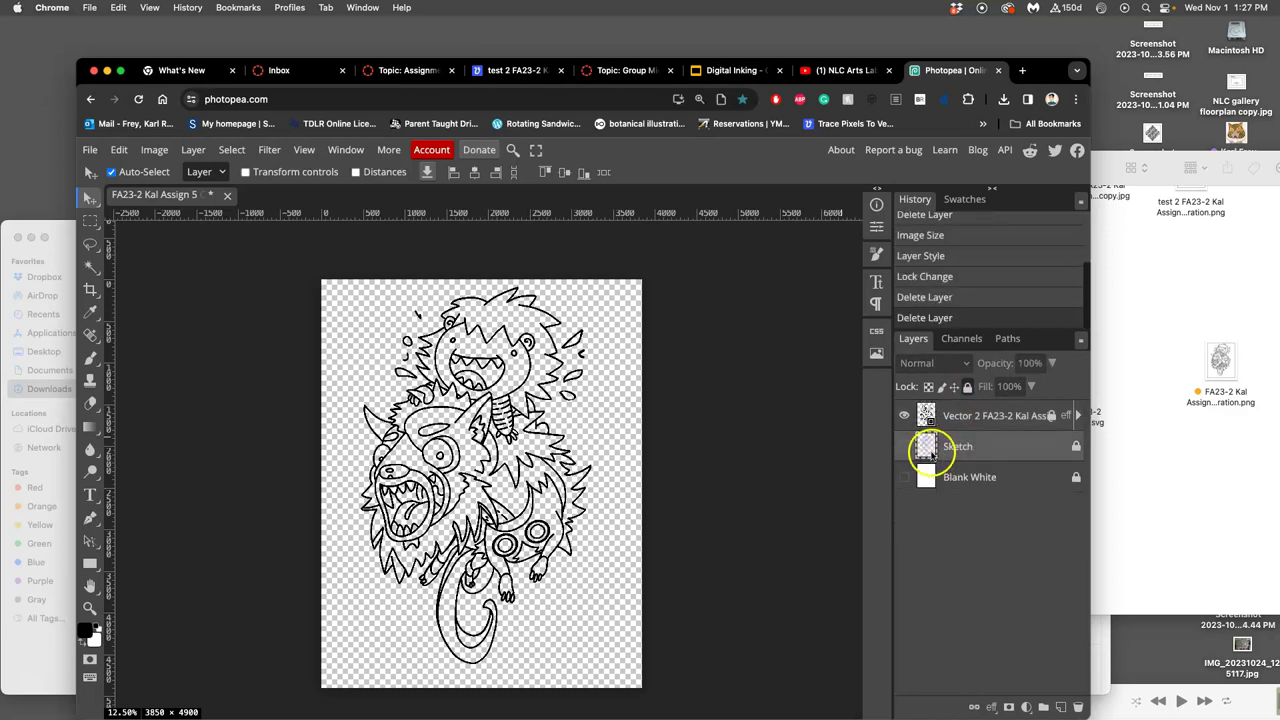
# Compare the Sketch layer against the line art, then unlock and delete it.
pyautogui.click(905, 447)
pyautogui.click(904, 418)
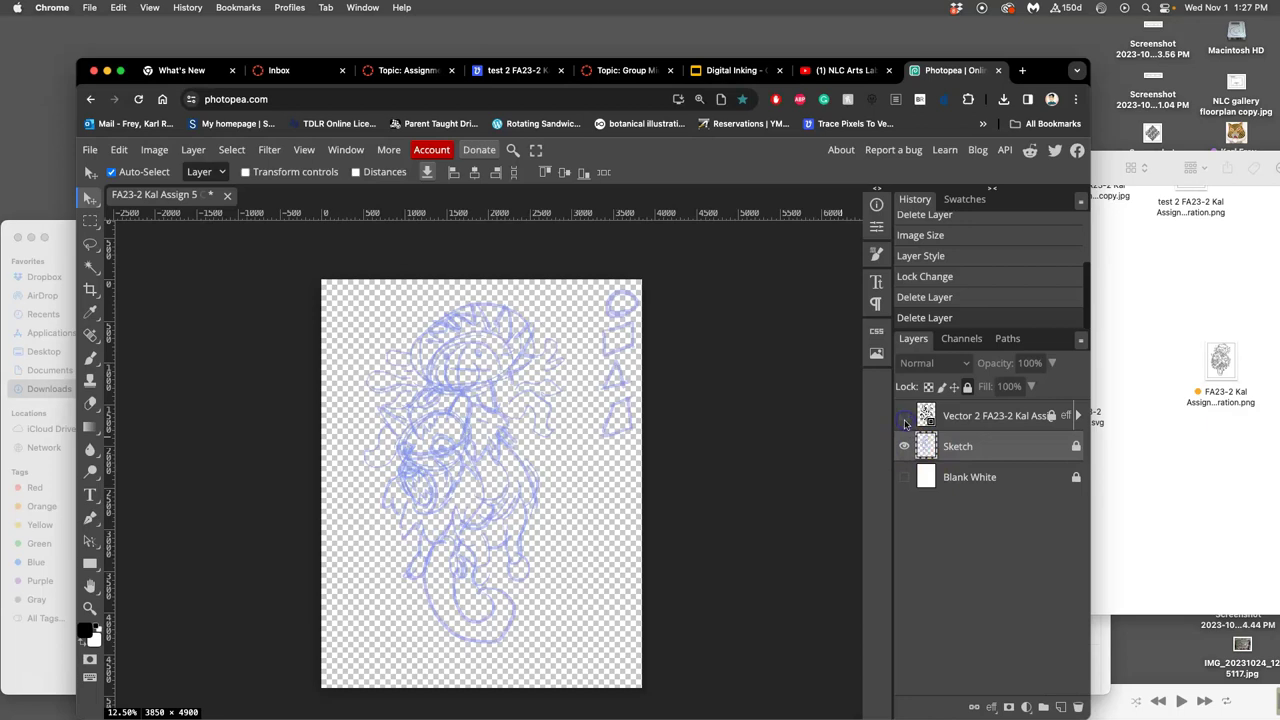
pyautogui.click(905, 447)
pyautogui.click(960, 447)
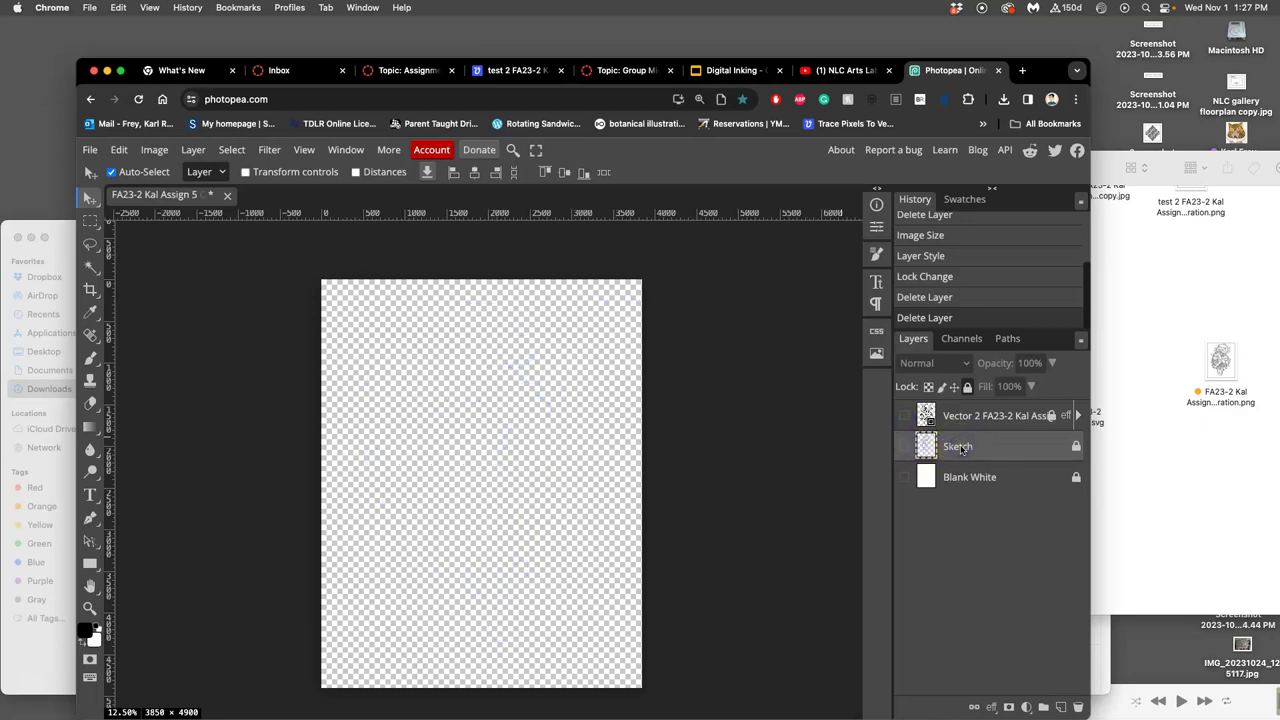
pyautogui.click(967, 387)
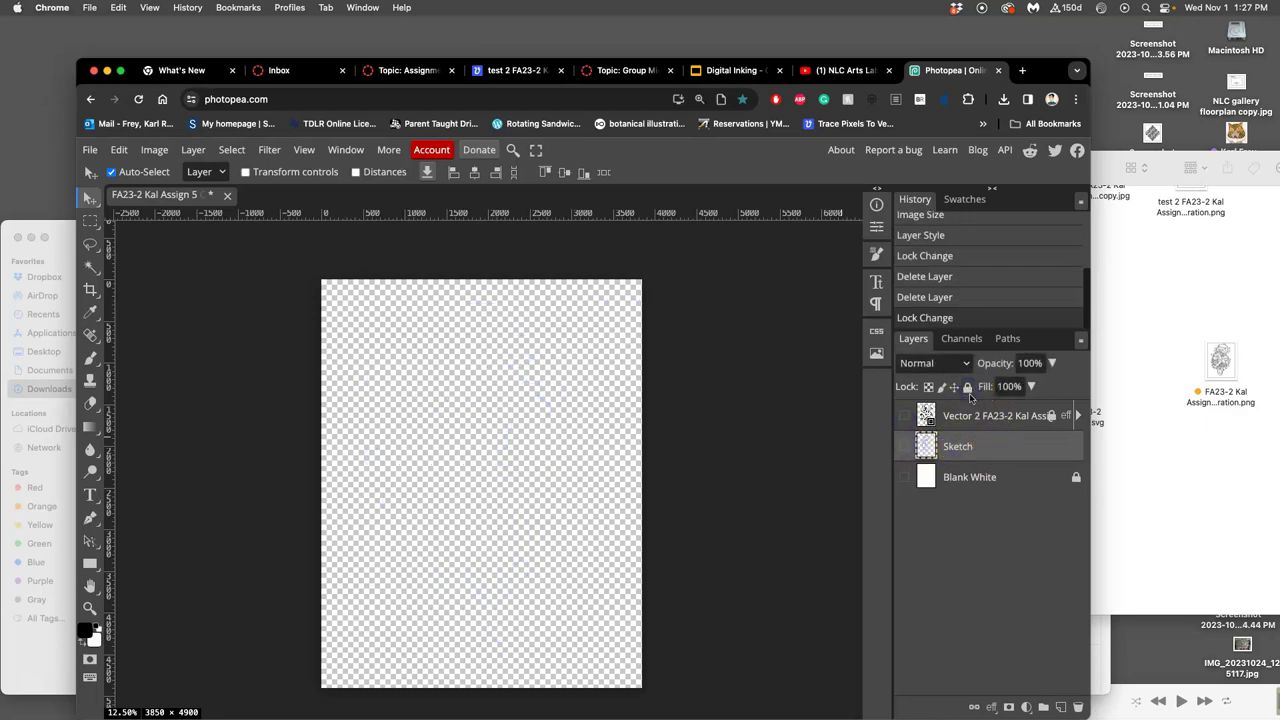
pyautogui.press('Delete')
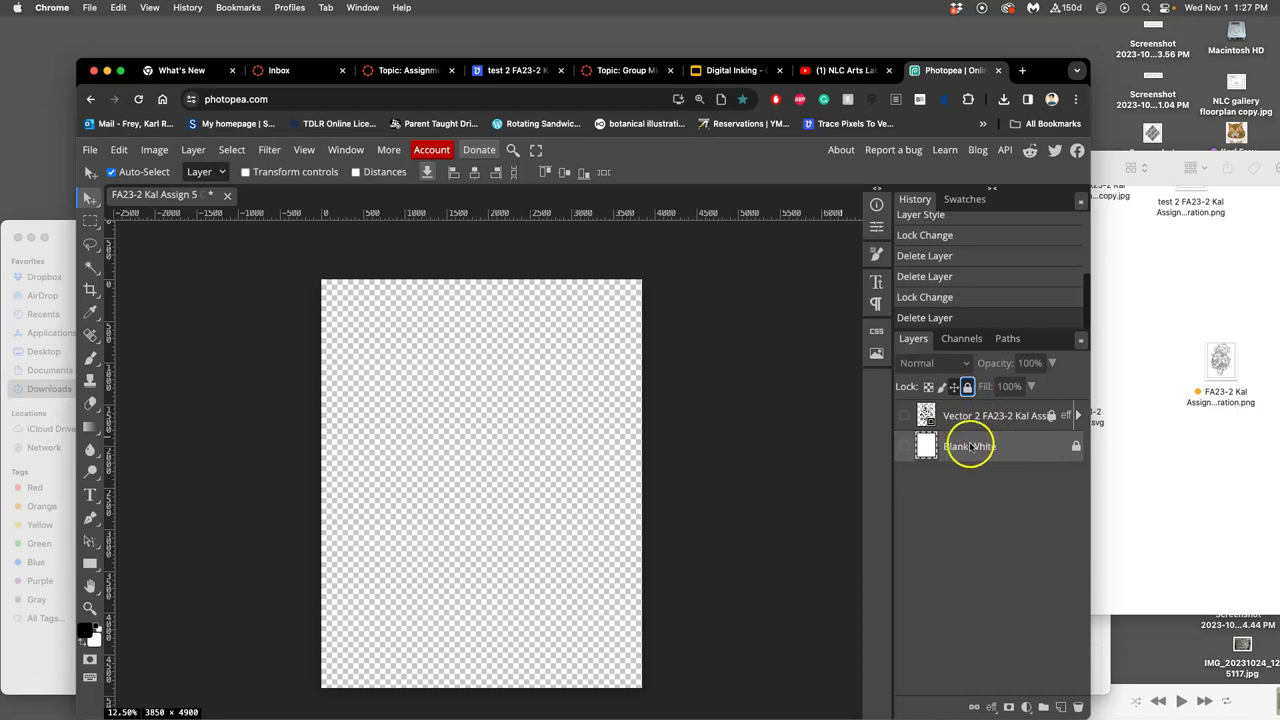
# Show the vector line drawing, turn off its full lock, and show Blank White beneath it.
pyautogui.click(904, 415)
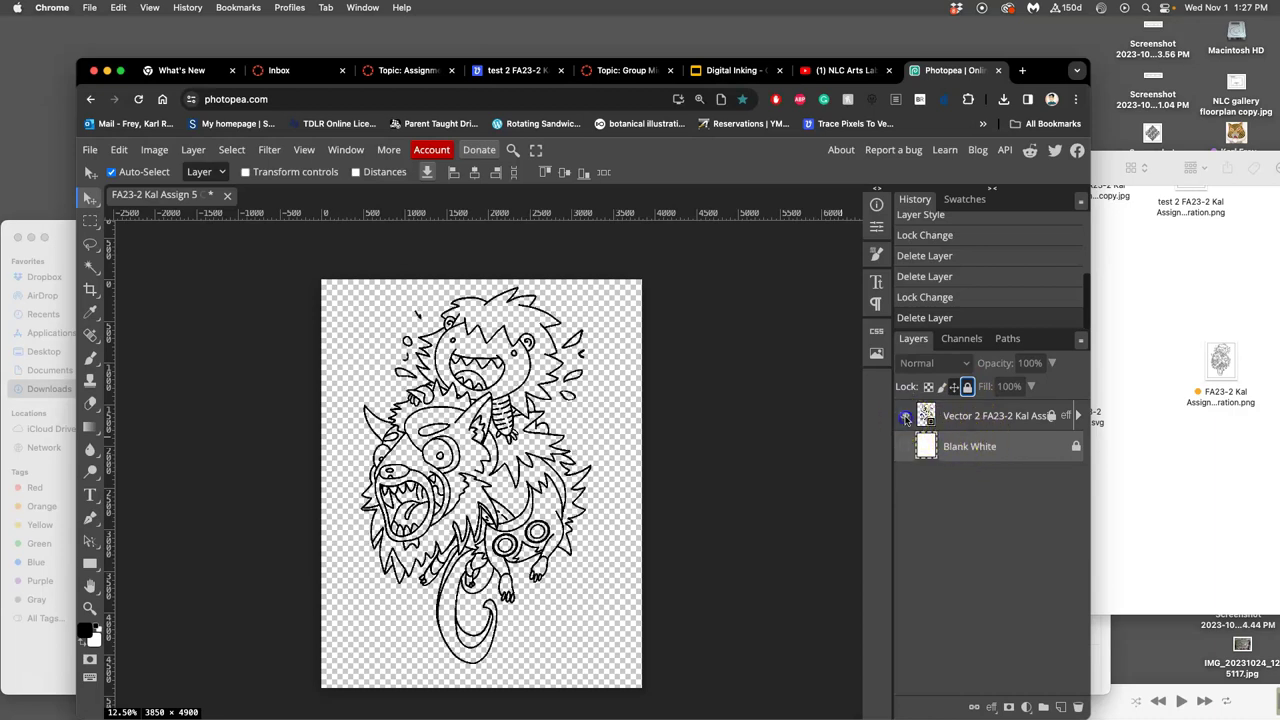
pyautogui.click(970, 446)
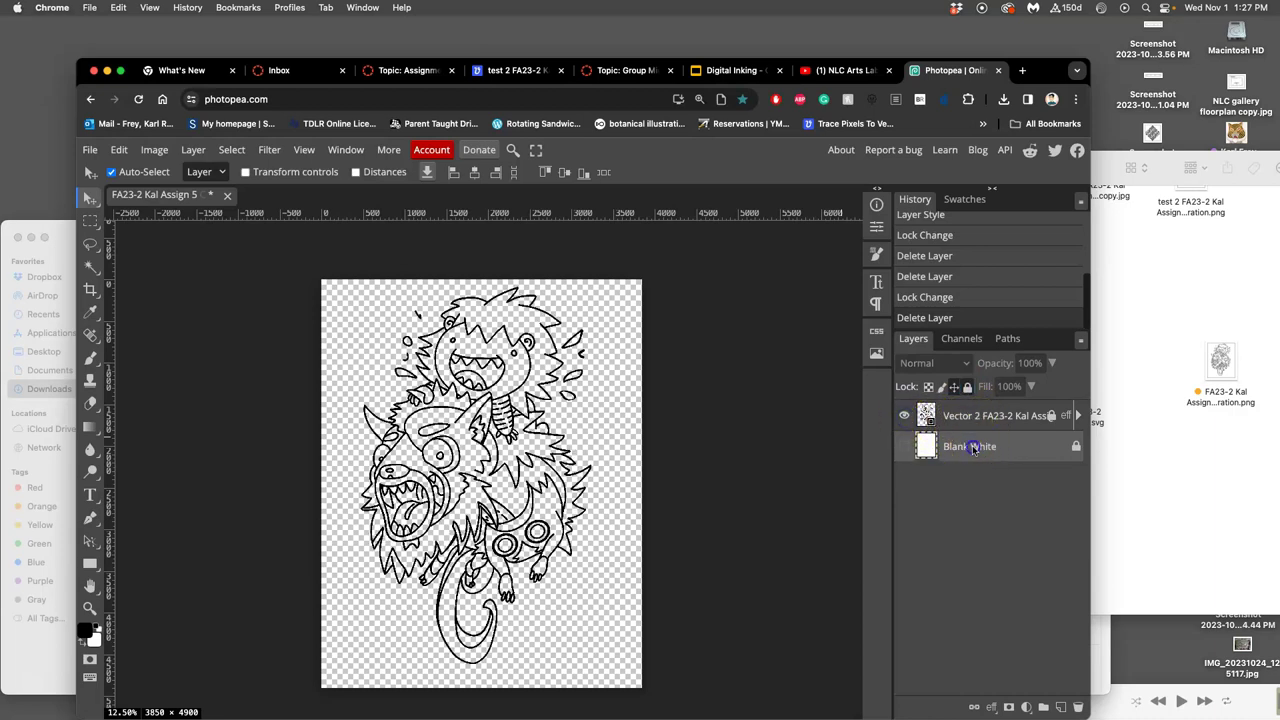
pyautogui.click(904, 447)
pyautogui.click(904, 415)
pyautogui.click(904, 415)
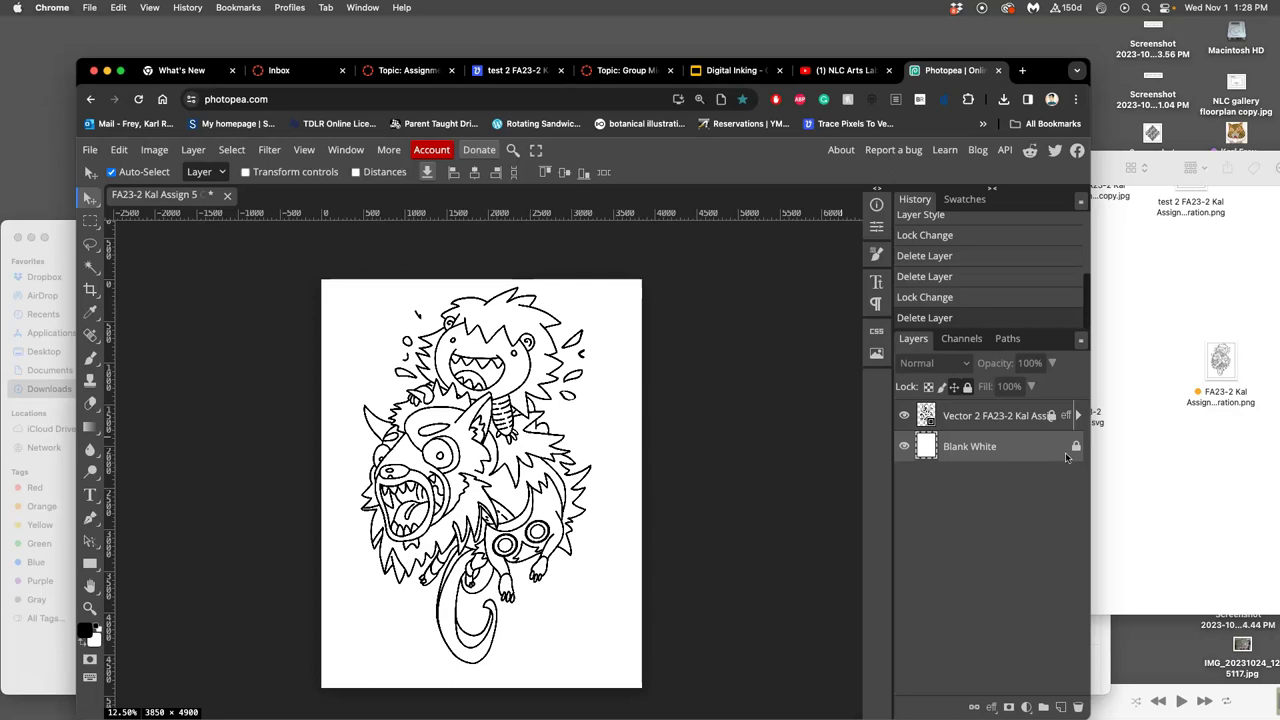
pyautogui.click(1043, 451)
# Add a new layer above Blank White and rename it 'Flat Color'.
pyautogui.click(1061, 707)
pyautogui.doubleClick(958, 447)
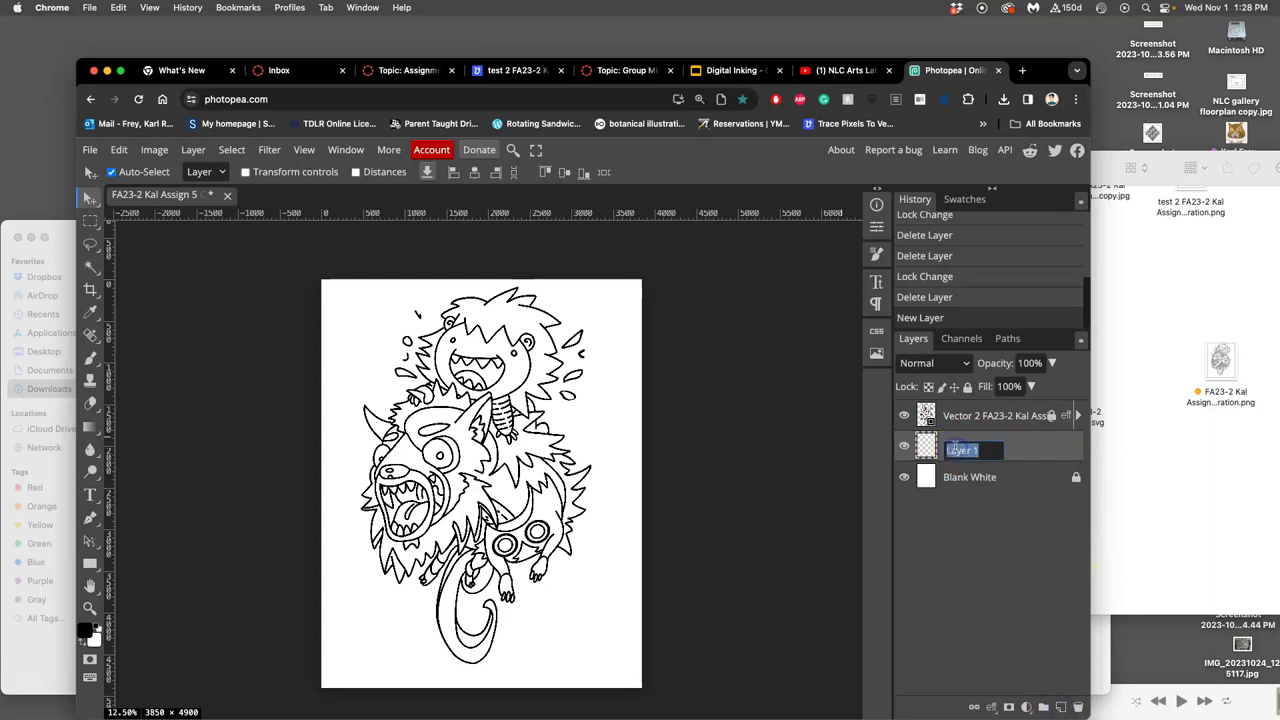
pyautogui.write('Flat Color')
pyautogui.click(1017, 451)
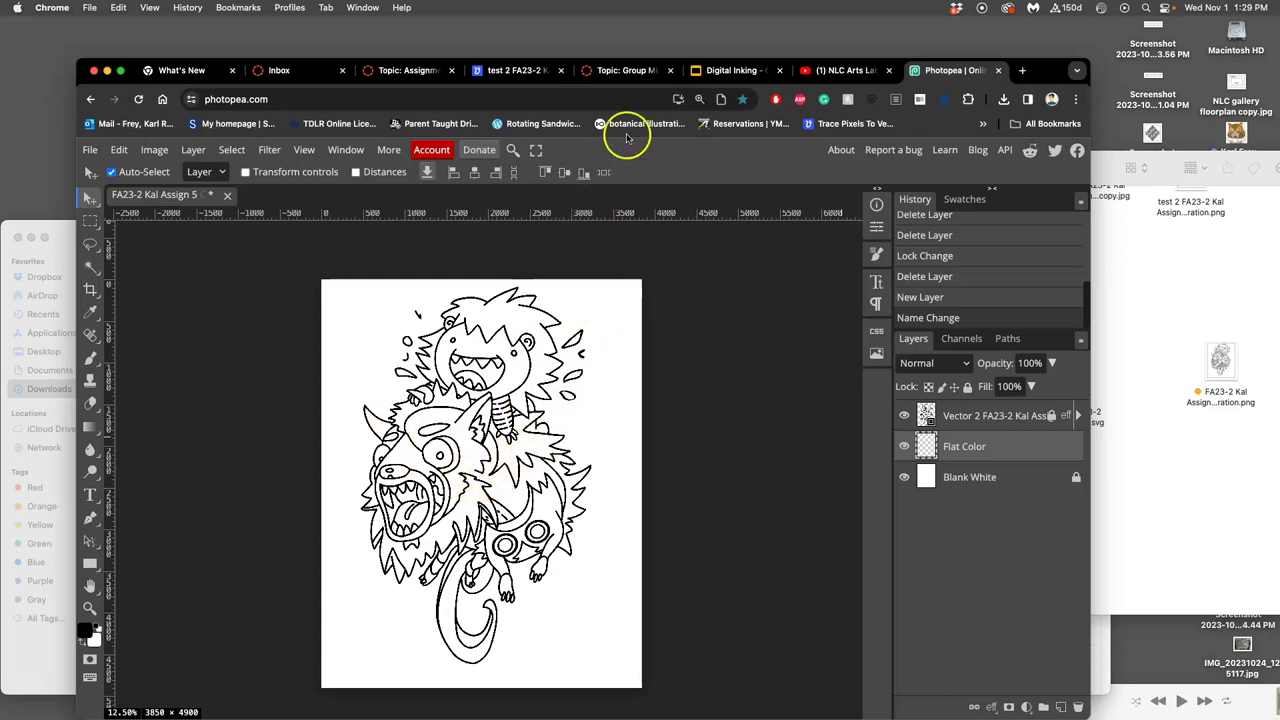
# Switch to the Canvas discussion page and scroll to the coloring primer.
pyautogui.click(433, 71)
pyautogui.scroll(20, 728, 342)
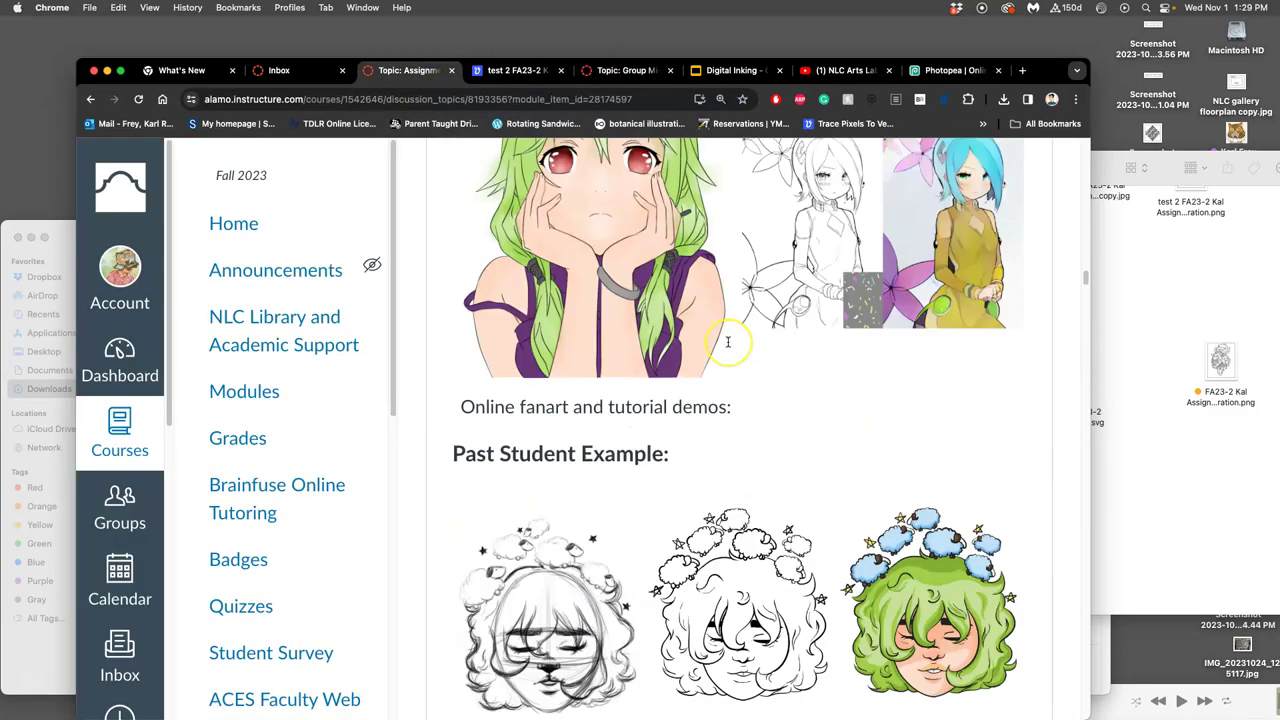
pyautogui.scroll(15, 728, 342)
pyautogui.scroll(-6, 728, 342)
pyautogui.scroll(15, 728, 342)
pyautogui.scroll(10, 728, 343)
pyautogui.scroll(-3, 728, 343)
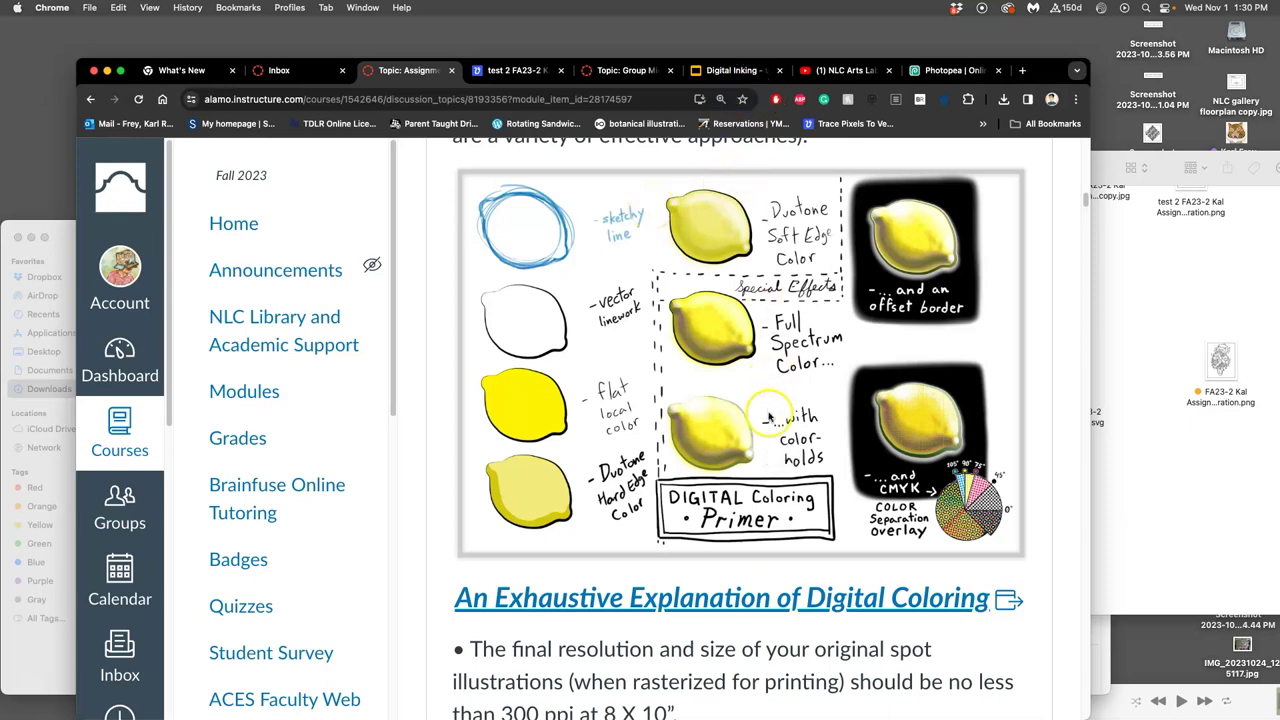
# Open 'An Exhaustive Explanation of Digital Coloring' in a new tab and switch to it.
pyautogui.rightClick(727, 597)
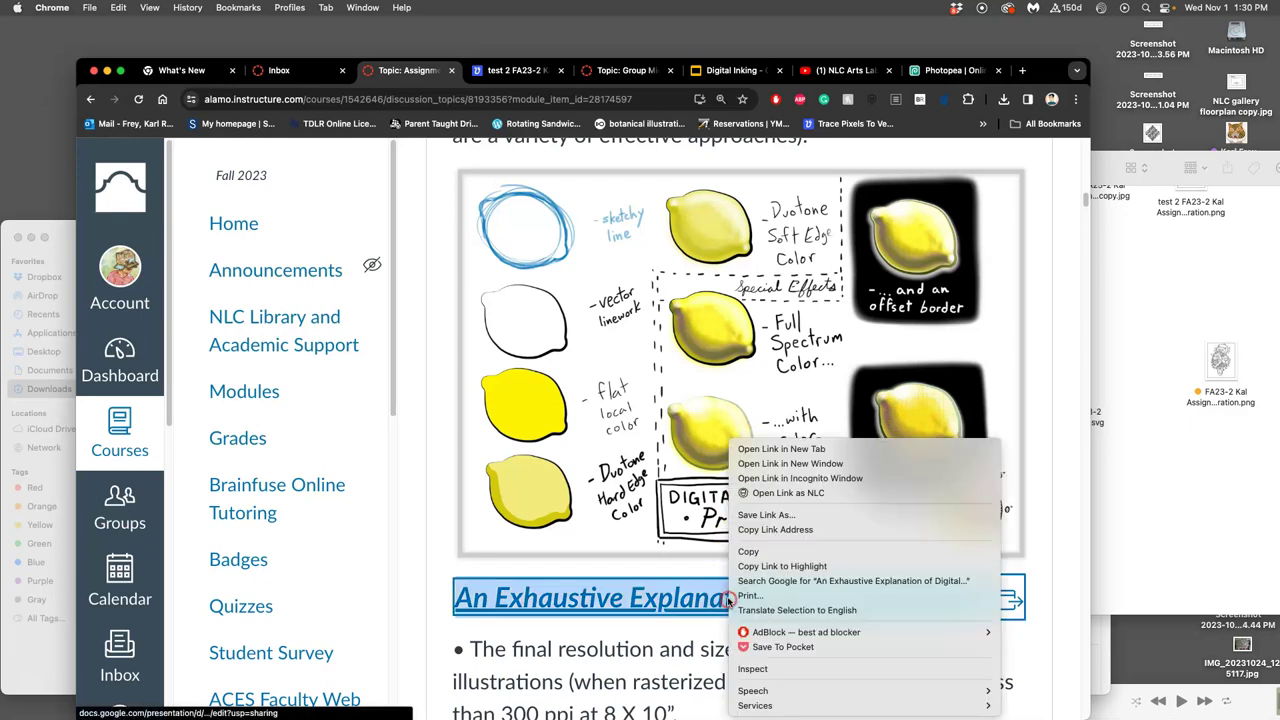
pyautogui.click(790, 449)
pyautogui.click(491, 68)
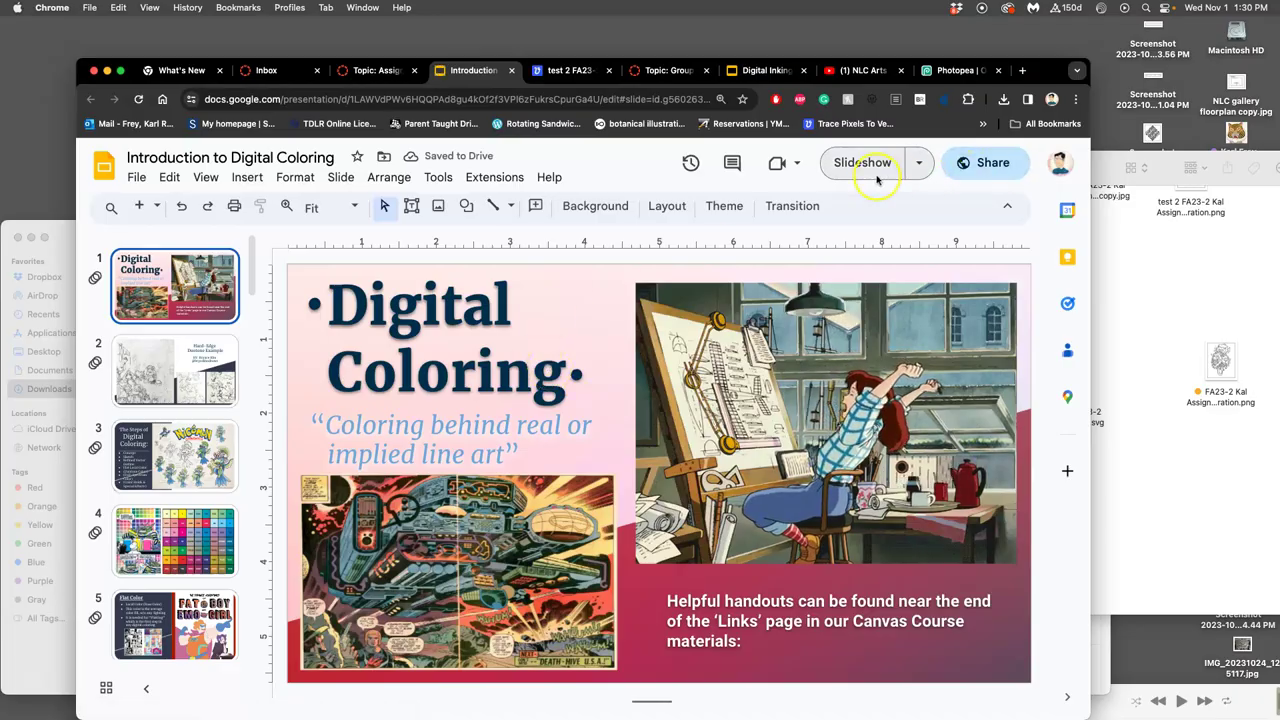
# Start the Introduction to Digital Coloring slideshow full screen.
pyautogui.click(876, 174)
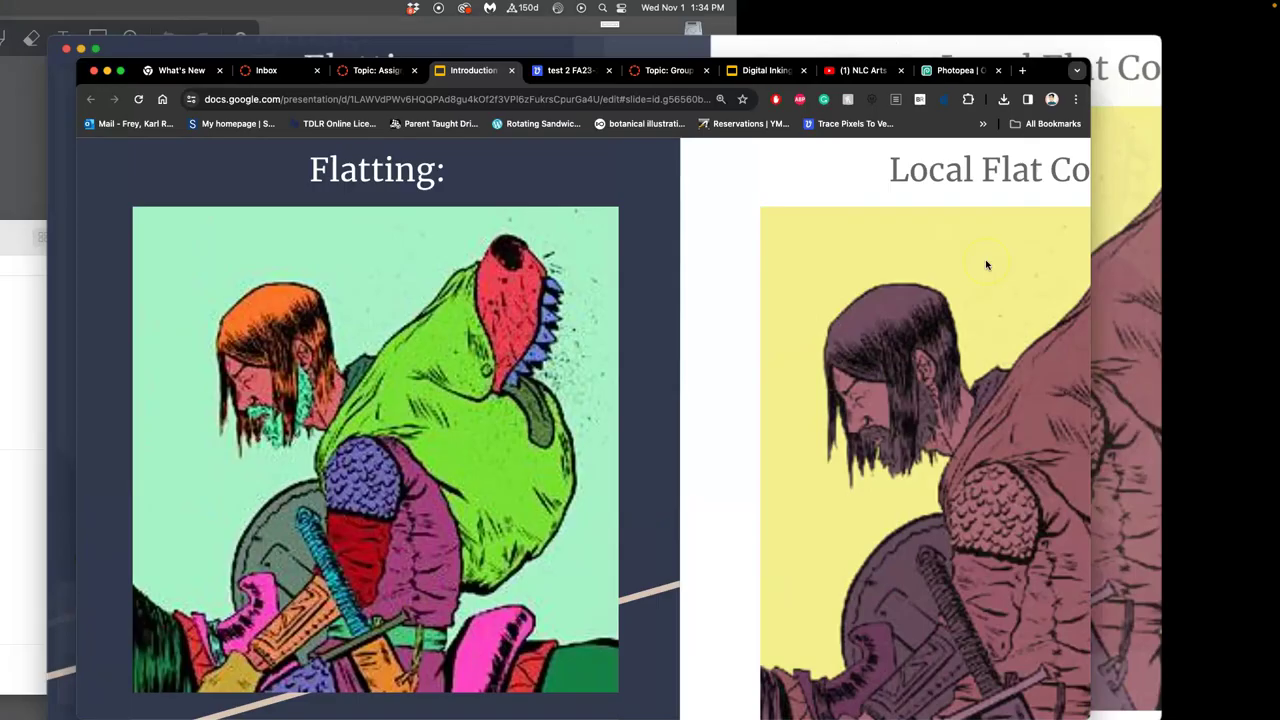
# Place the colour-chart screenshot on the canvas, scaled into the bottom-right corner.
pyautogui.click(962, 72)
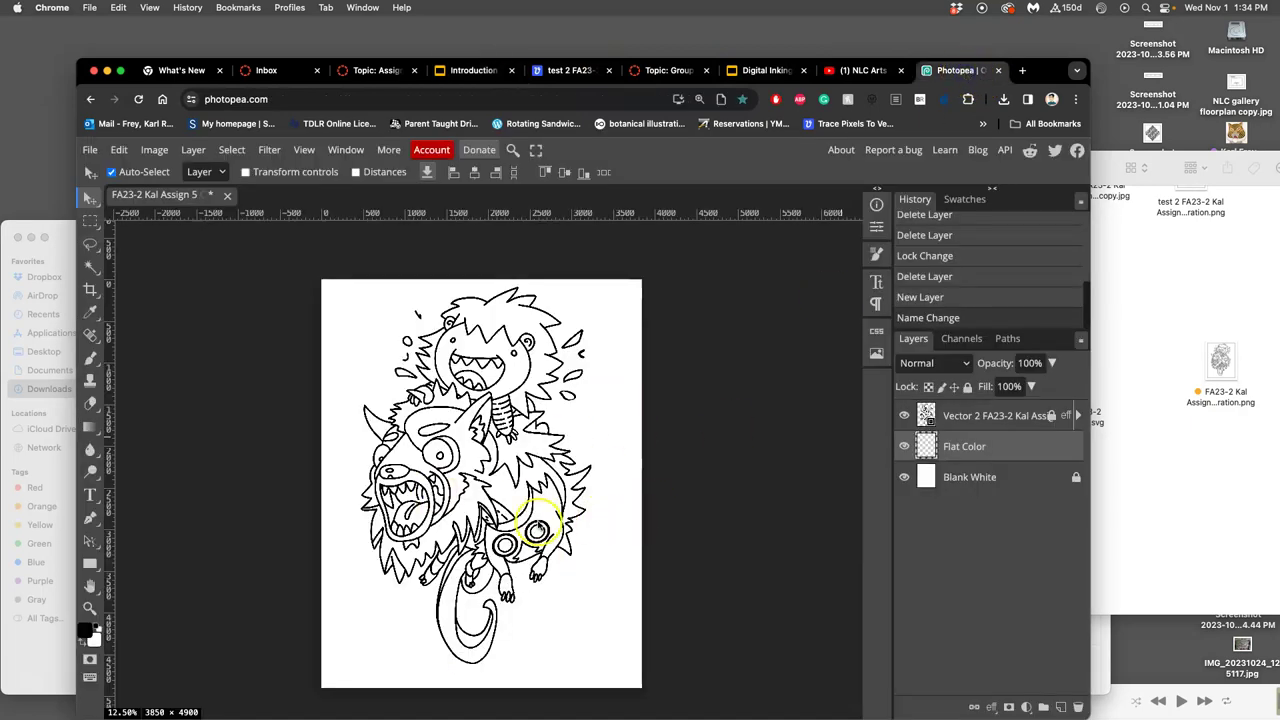
pyautogui.click(1204, 503)
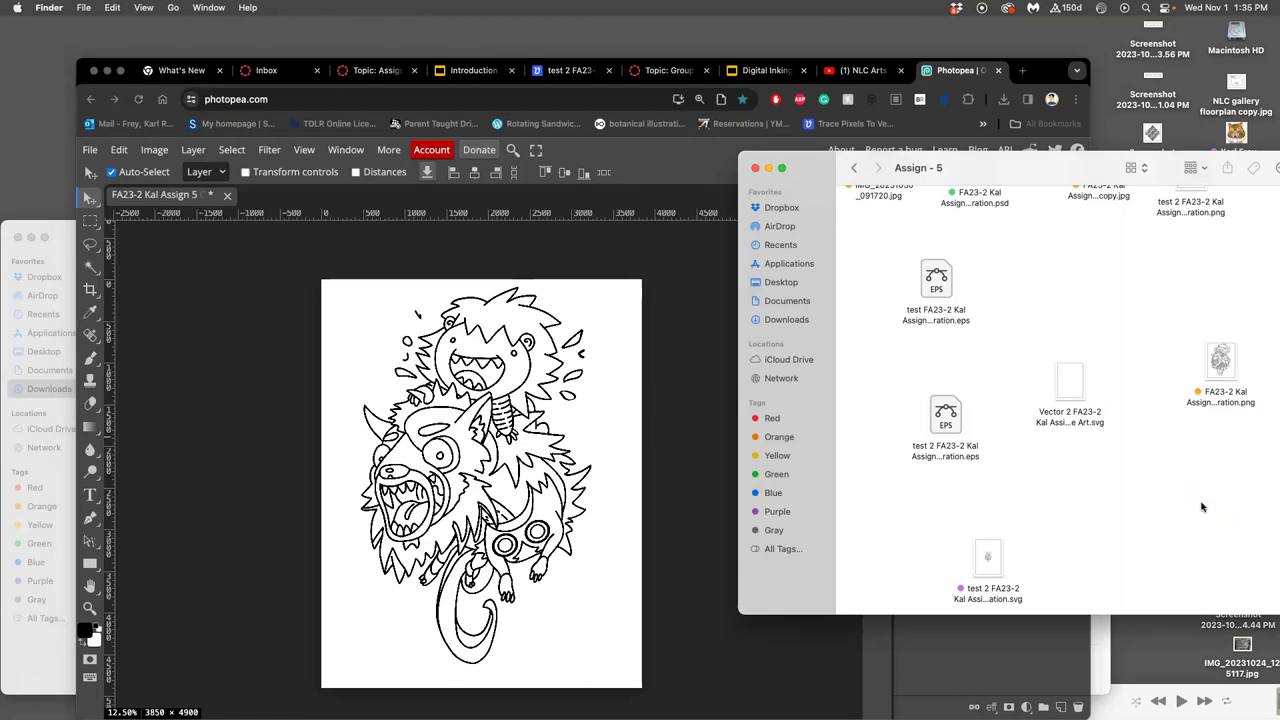
pyautogui.press('F11')
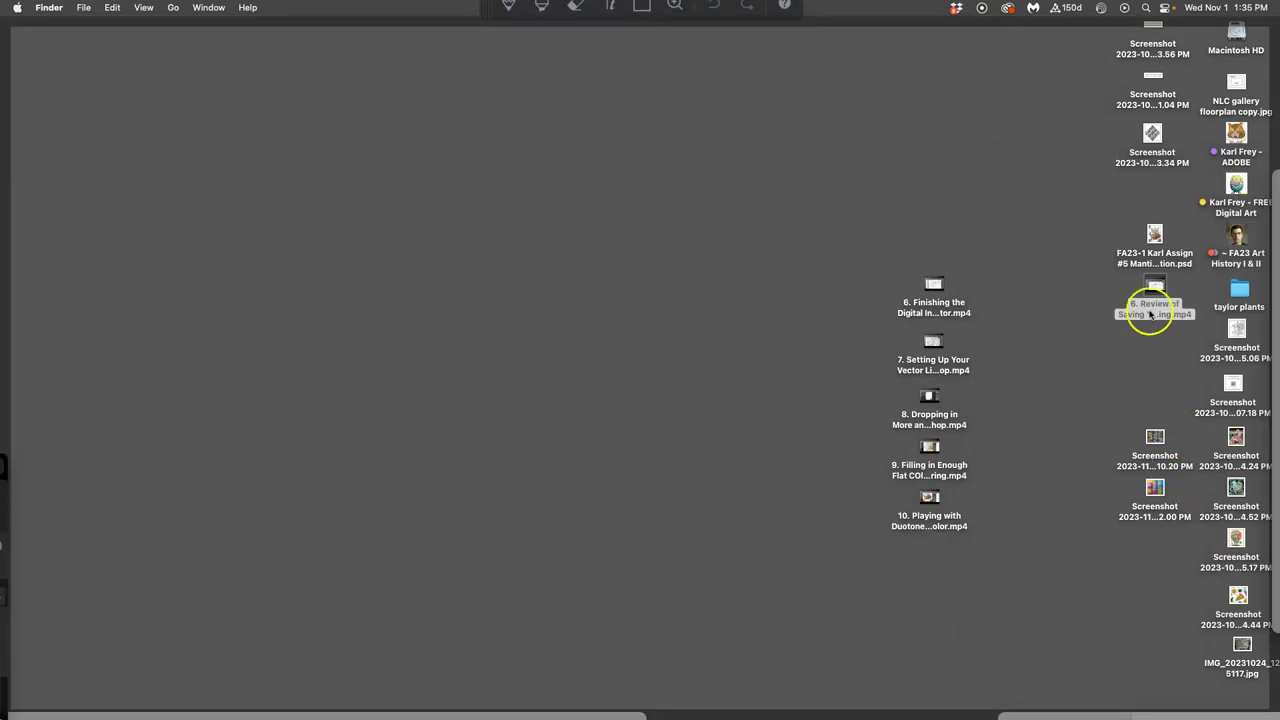
pyautogui.moveTo(1155, 487); pyautogui.dragTo(564, 609)
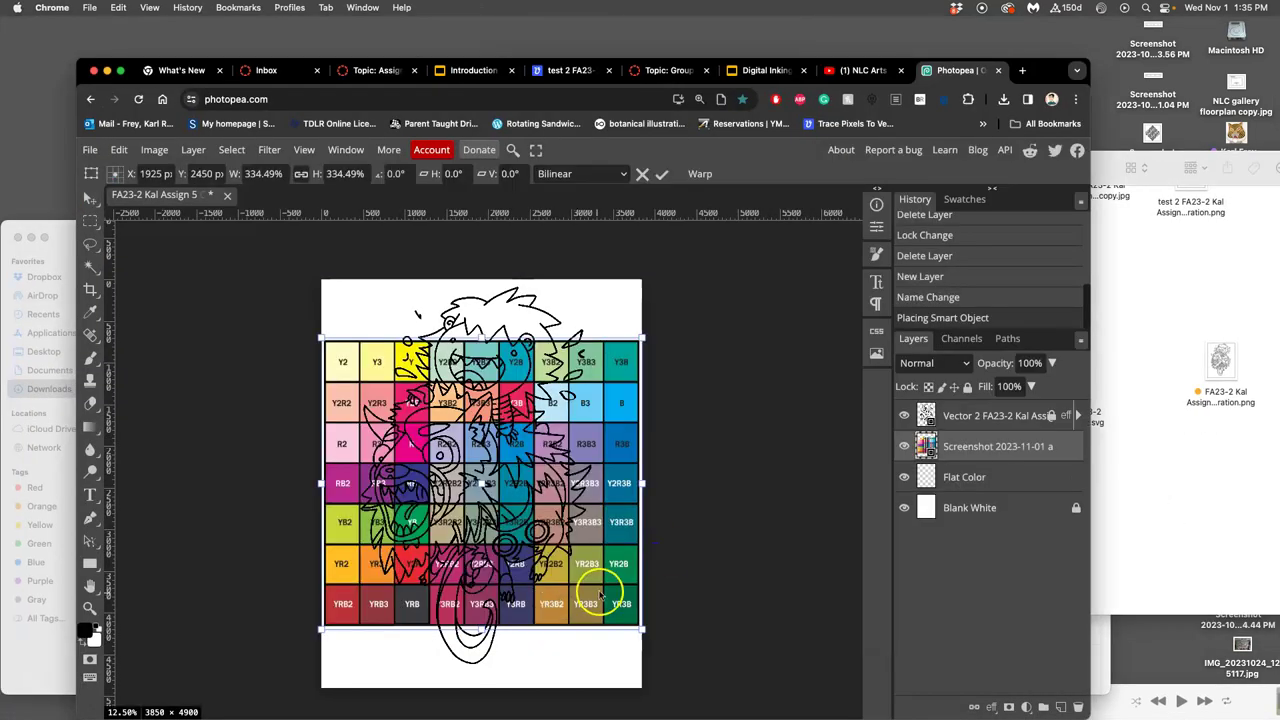
pyautogui.moveTo(333, 348); pyautogui.dragTo(613, 635)
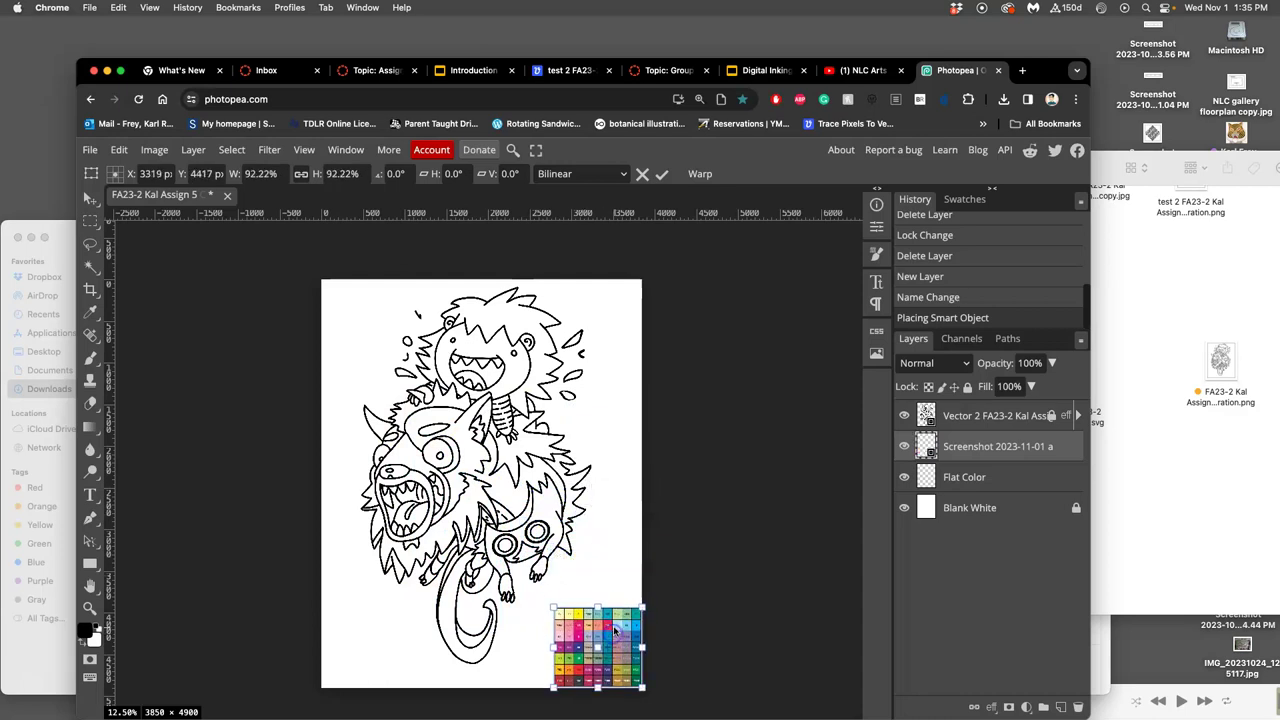
pyautogui.press('Return')
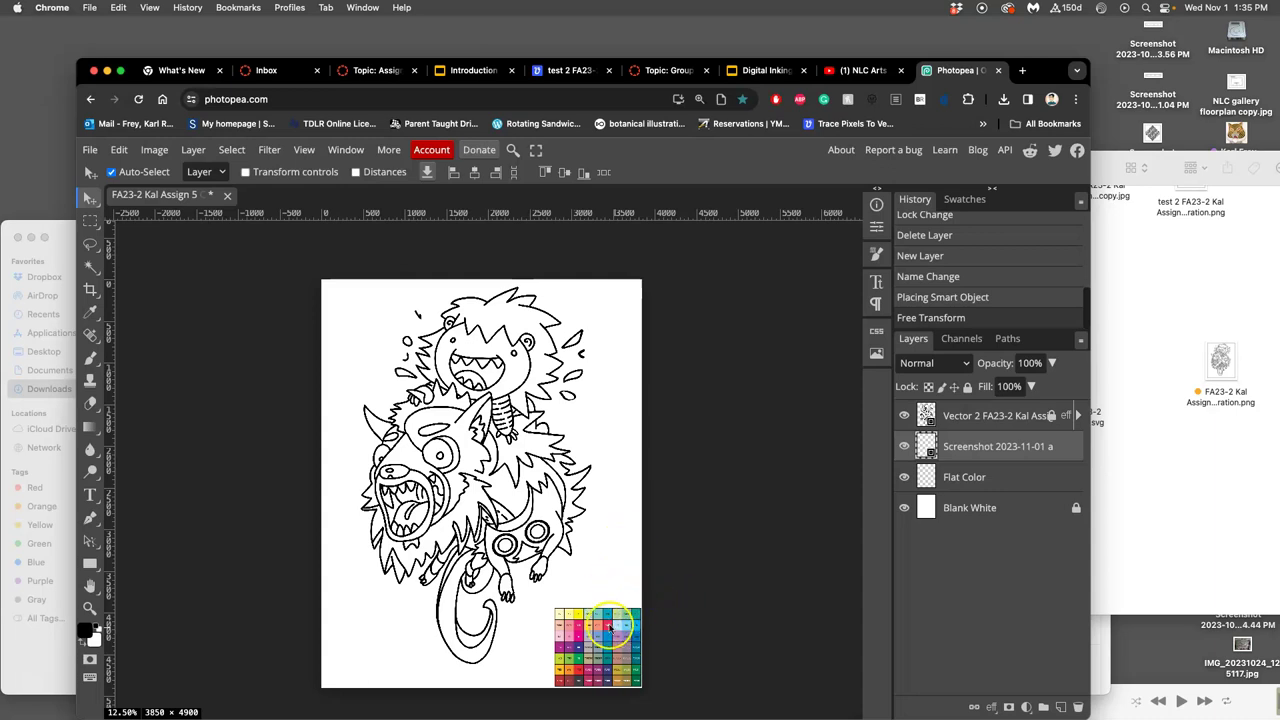
# Sample a green-grey colour from the colour chart with the Eyedropper.
pyautogui.click(90, 311)
pyautogui.click(620, 640)
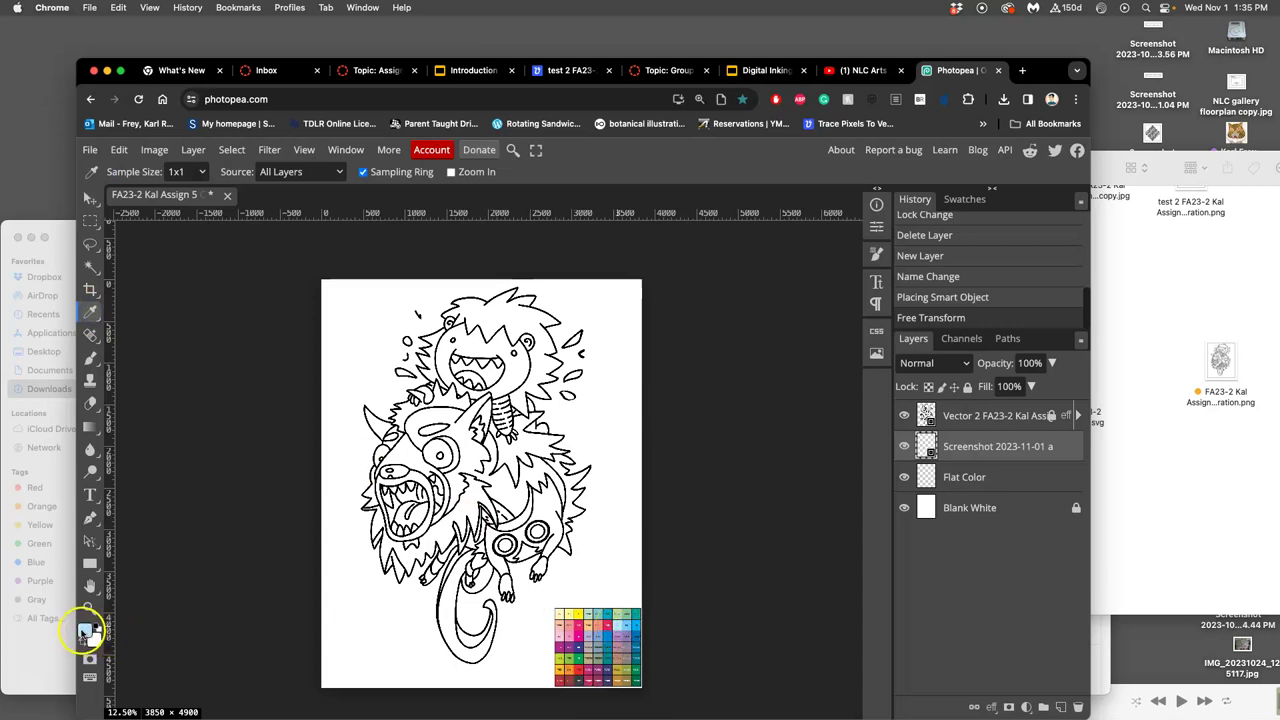
pyautogui.click(600, 664)
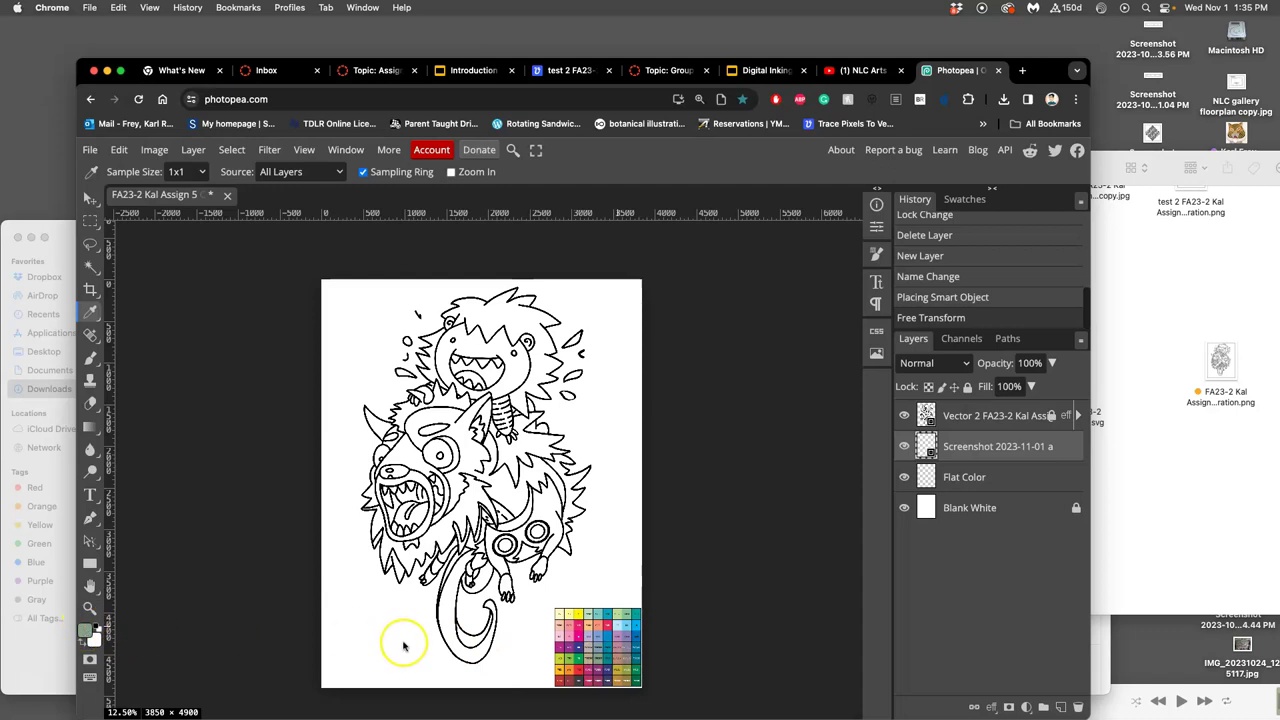
# Place the palette screenshot on the canvas, scaled into the bottom-left corner.
pyautogui.click(1182, 457)
pyautogui.press('F11')
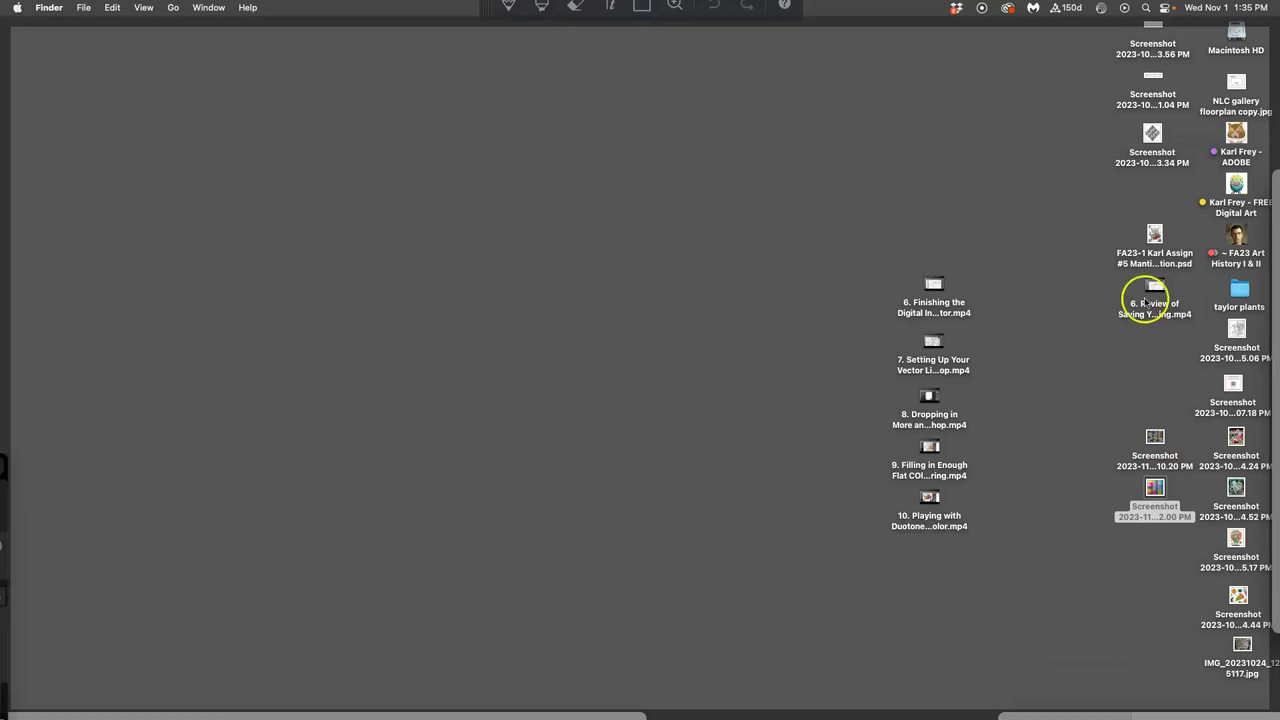
pyautogui.moveTo(1155, 436); pyautogui.dragTo(358, 608)
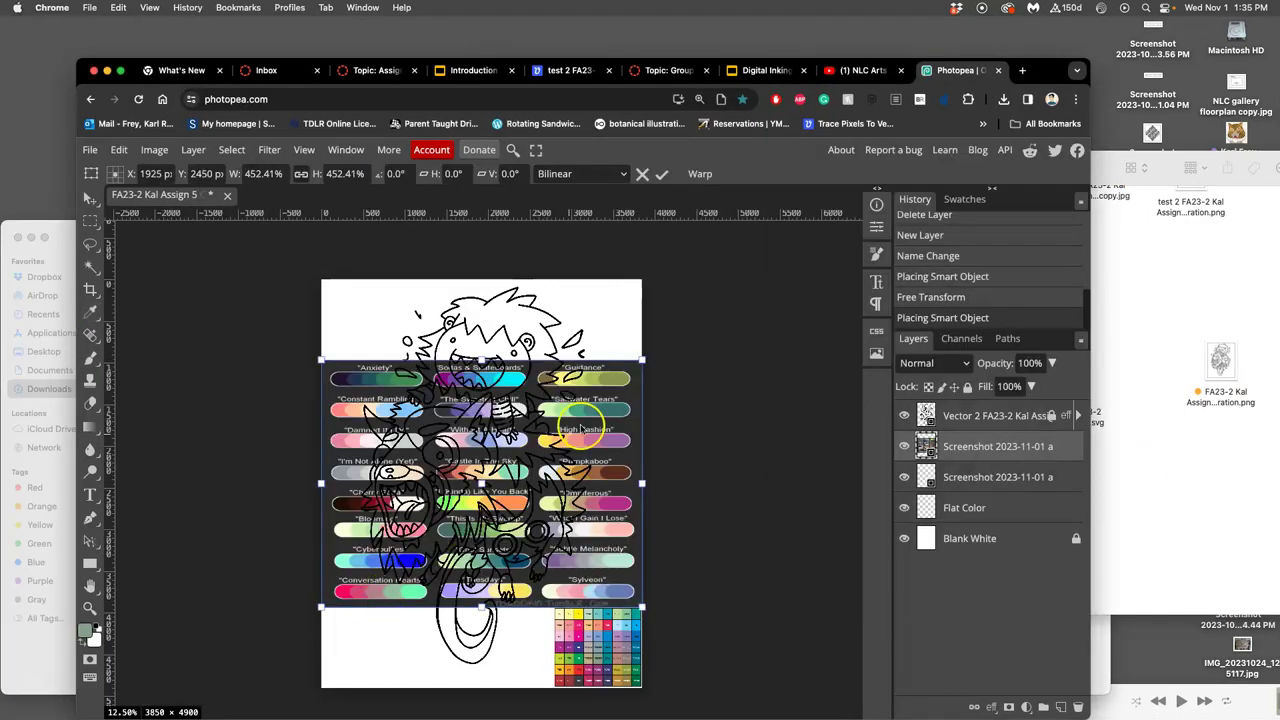
pyautogui.moveTo(643, 358); pyautogui.dragTo(362, 625)
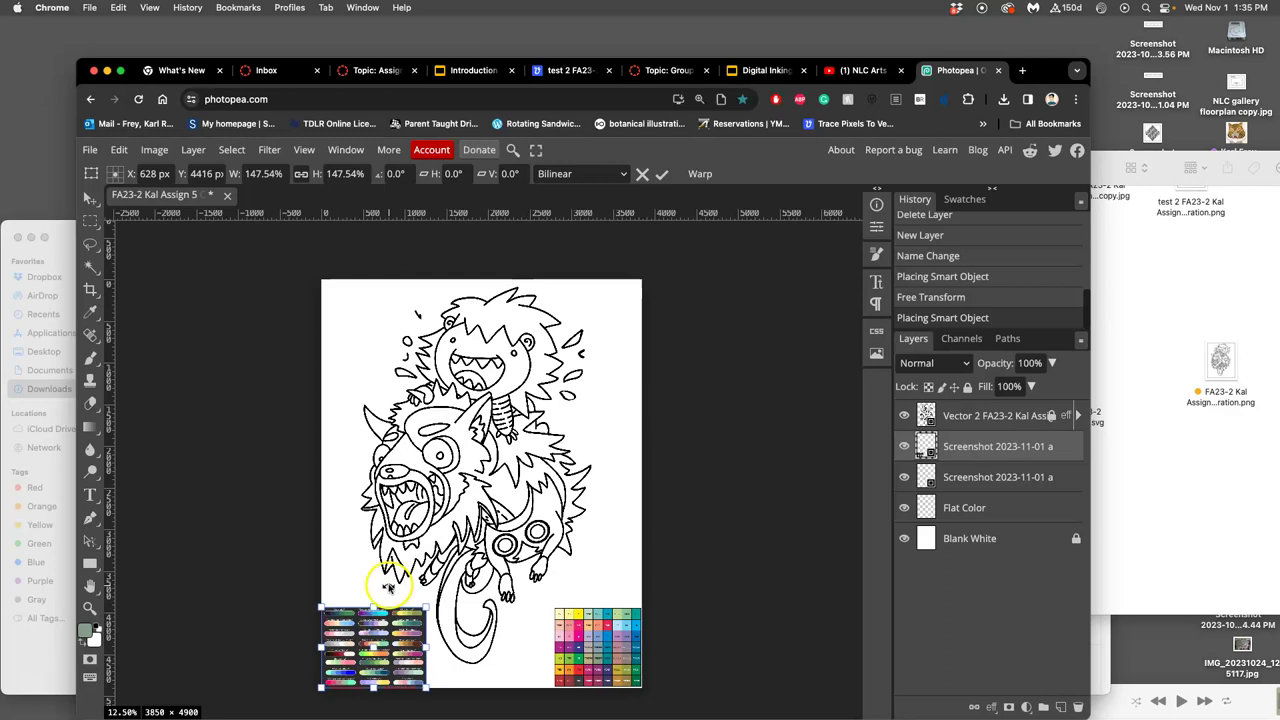
pyautogui.press('Return')
# Sample colours from the palette swatches with the Eyedropper, ending on pale #ffeced.
pyautogui.press('i')
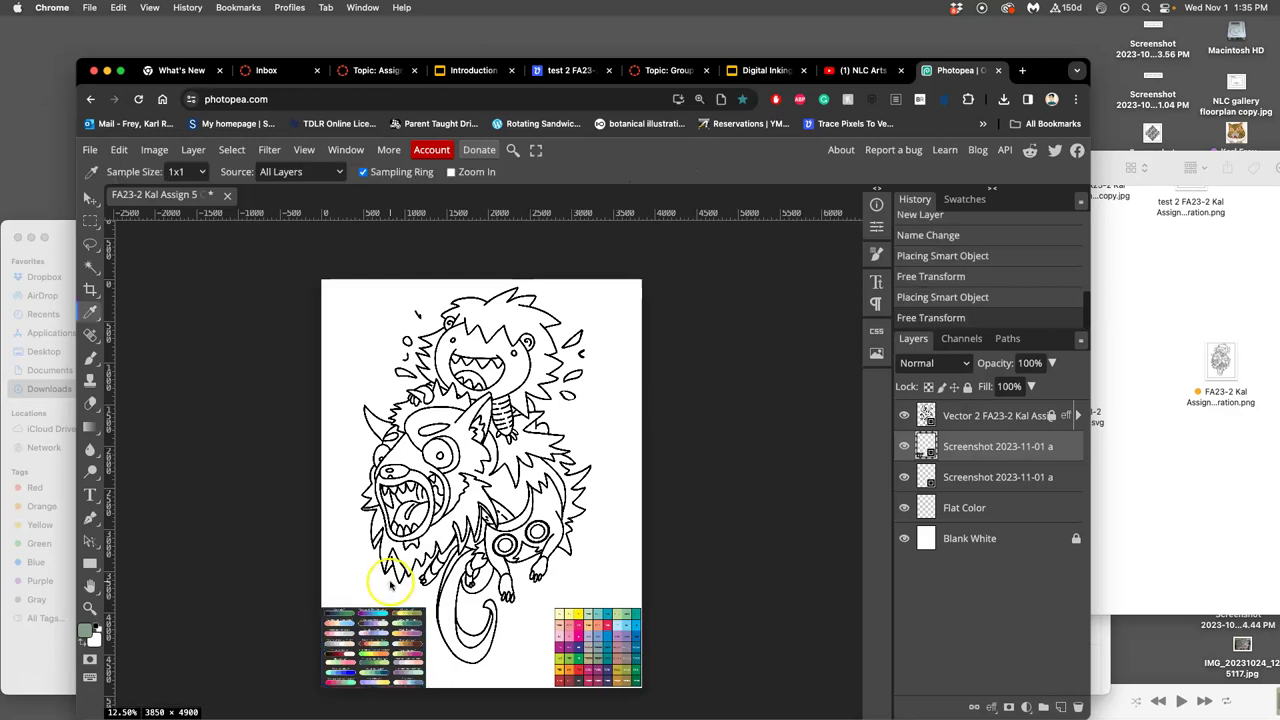
pyautogui.click(395, 632)
pyautogui.click(374, 632)
pyautogui.click(347, 632)
pyautogui.moveTo(347, 632); pyautogui.dragTo(335, 631)
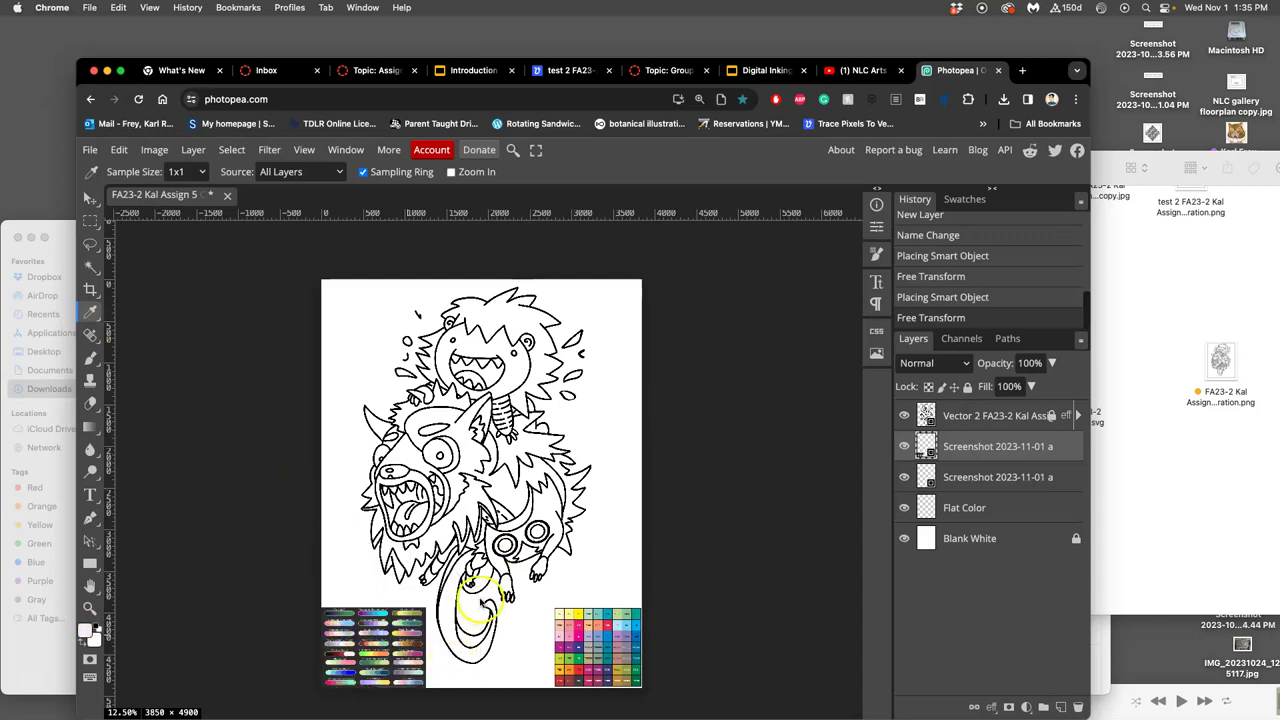
# Place a third illustration screenshot on the canvas, shrunk into the top-left corner.
pyautogui.click(1202, 513)
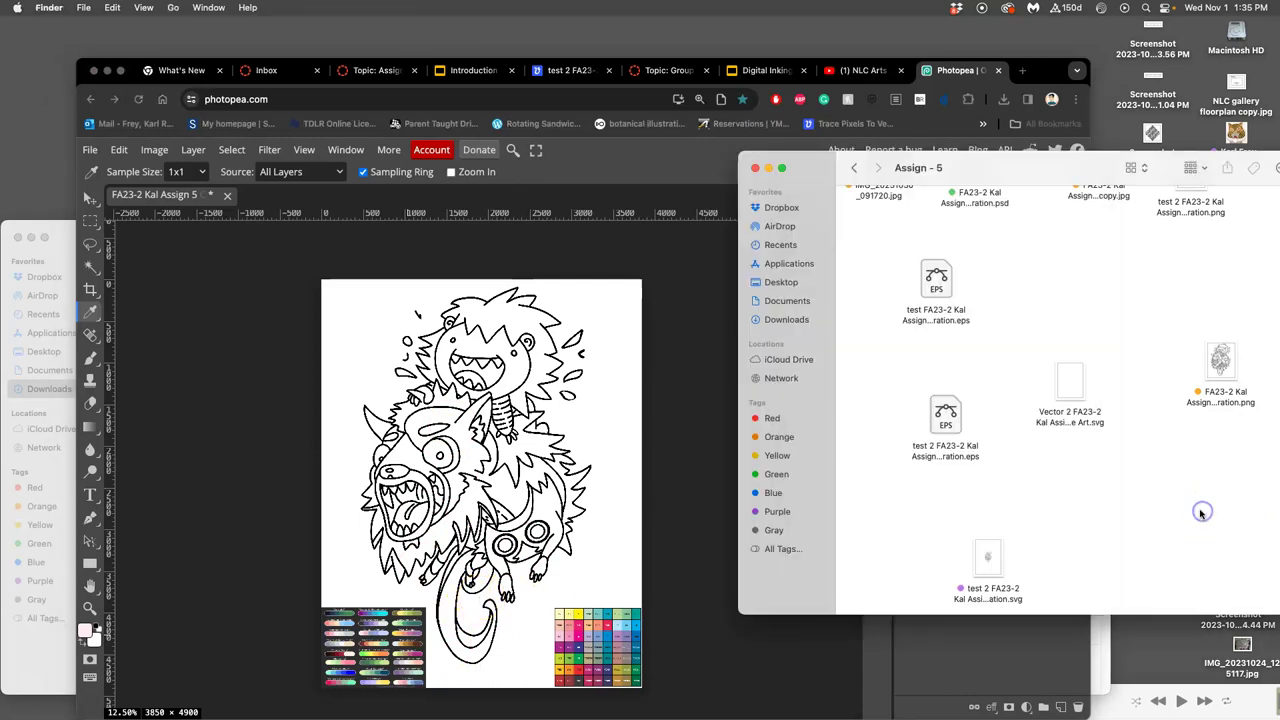
pyautogui.press('F11')
pyautogui.moveTo(1222, 450); pyautogui.dragTo(578, 482)
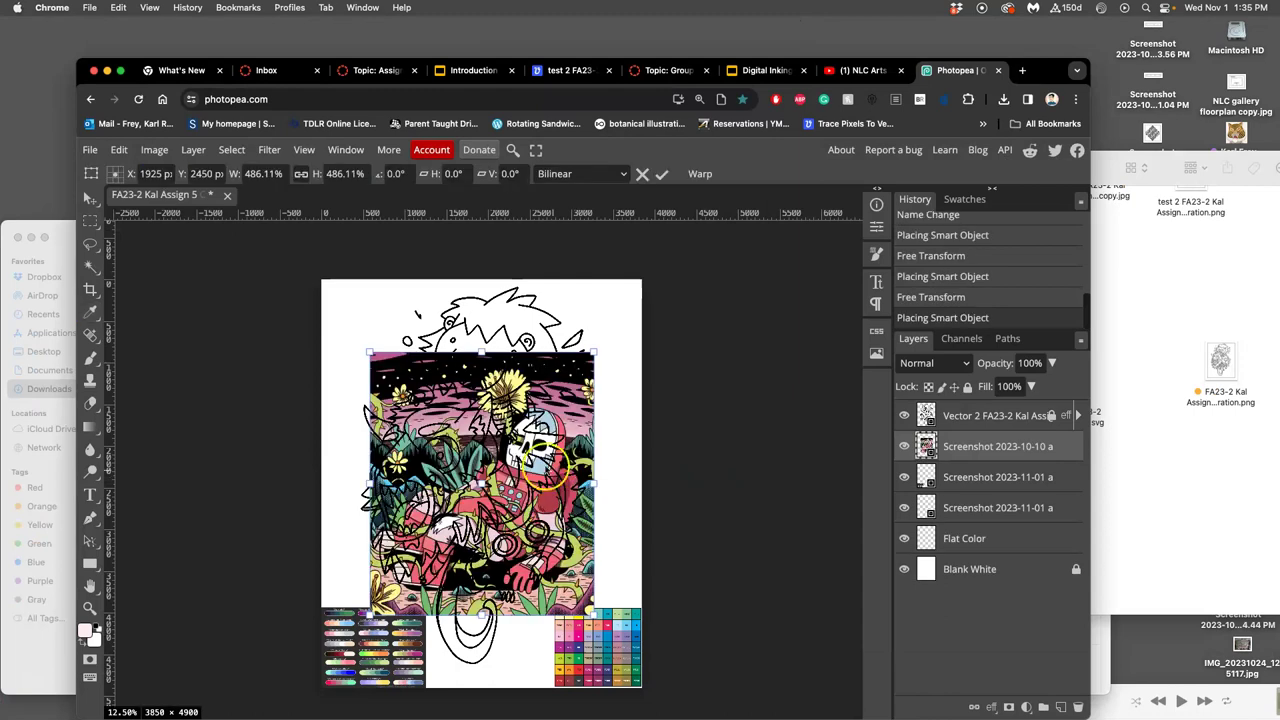
pyautogui.moveTo(582, 430); pyautogui.dragTo(530, 356)
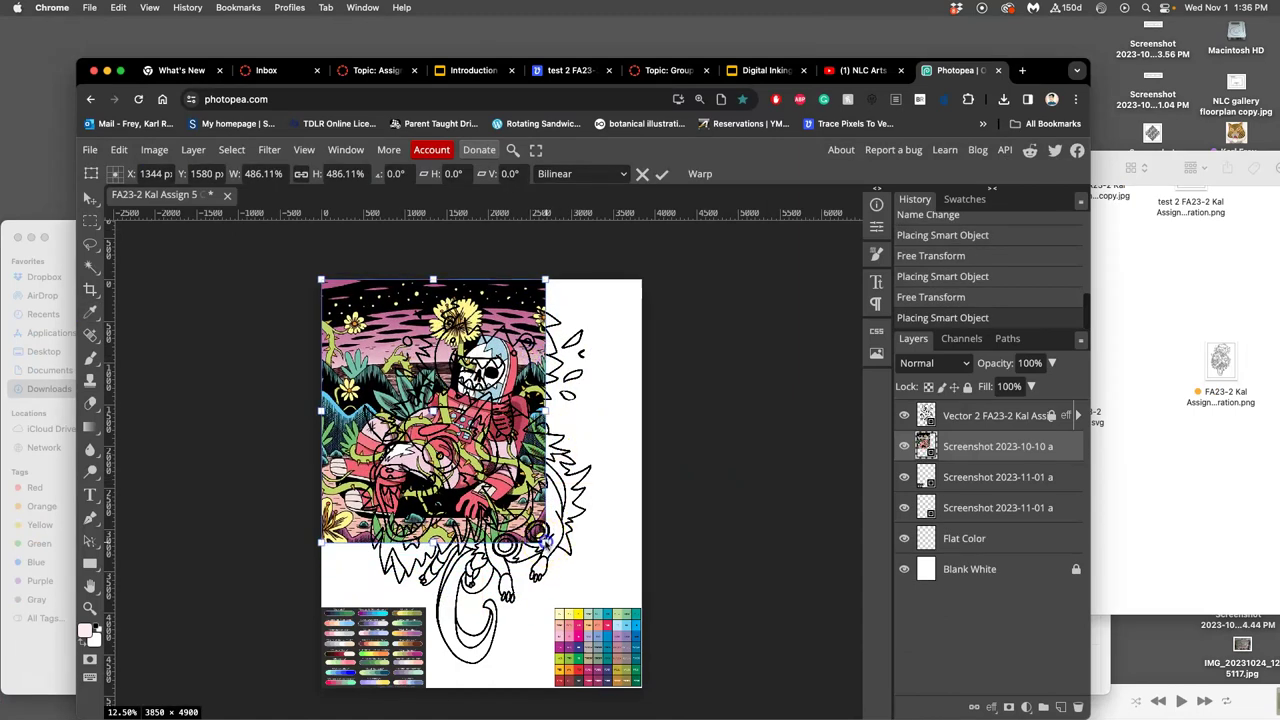
pyautogui.moveTo(538, 532); pyautogui.dragTo(410, 346)
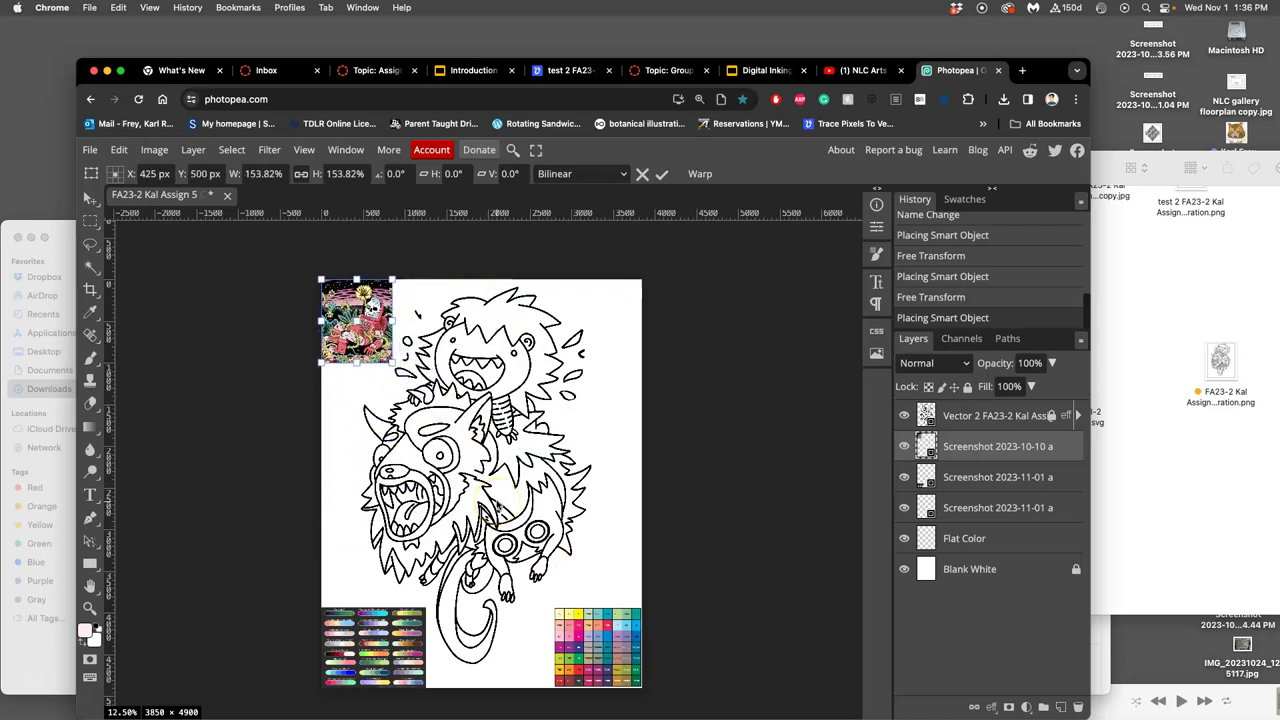
# Commit the placement and select all three screenshot layers.
pyautogui.press('i')
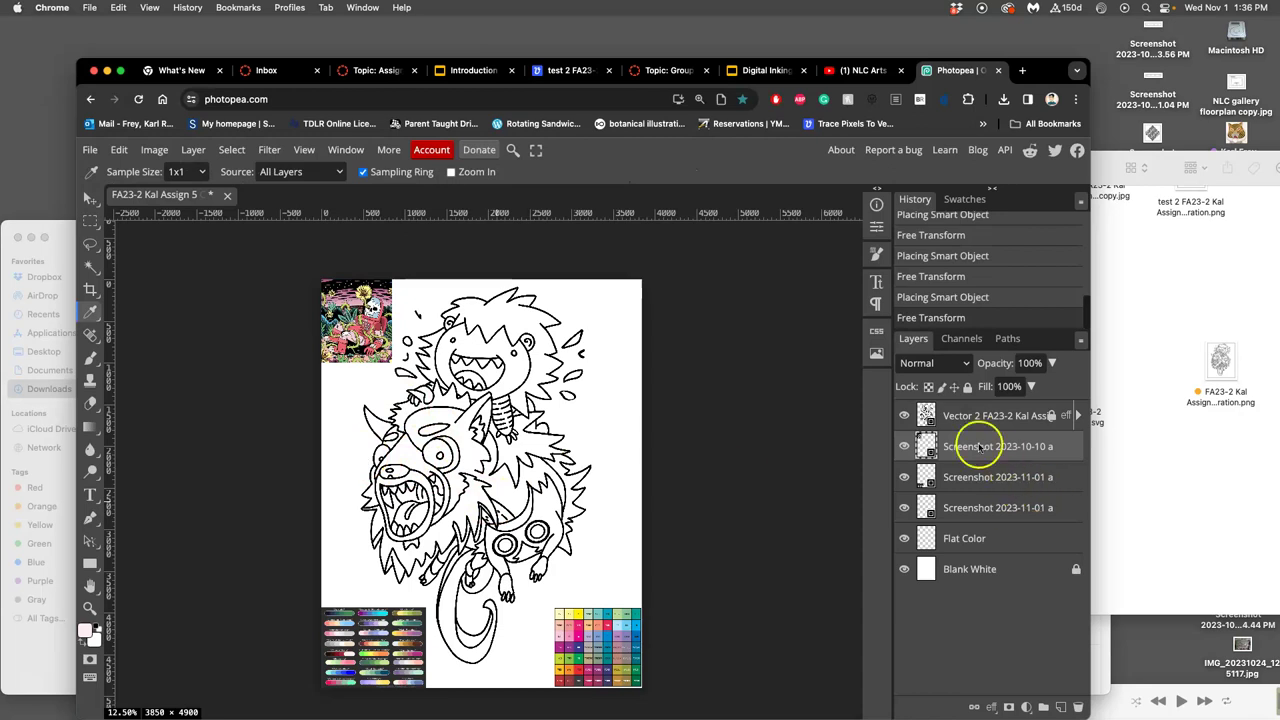
pyautogui.keyDown('shift'); pyautogui.click(978, 508); pyautogui.keyUp('shift')
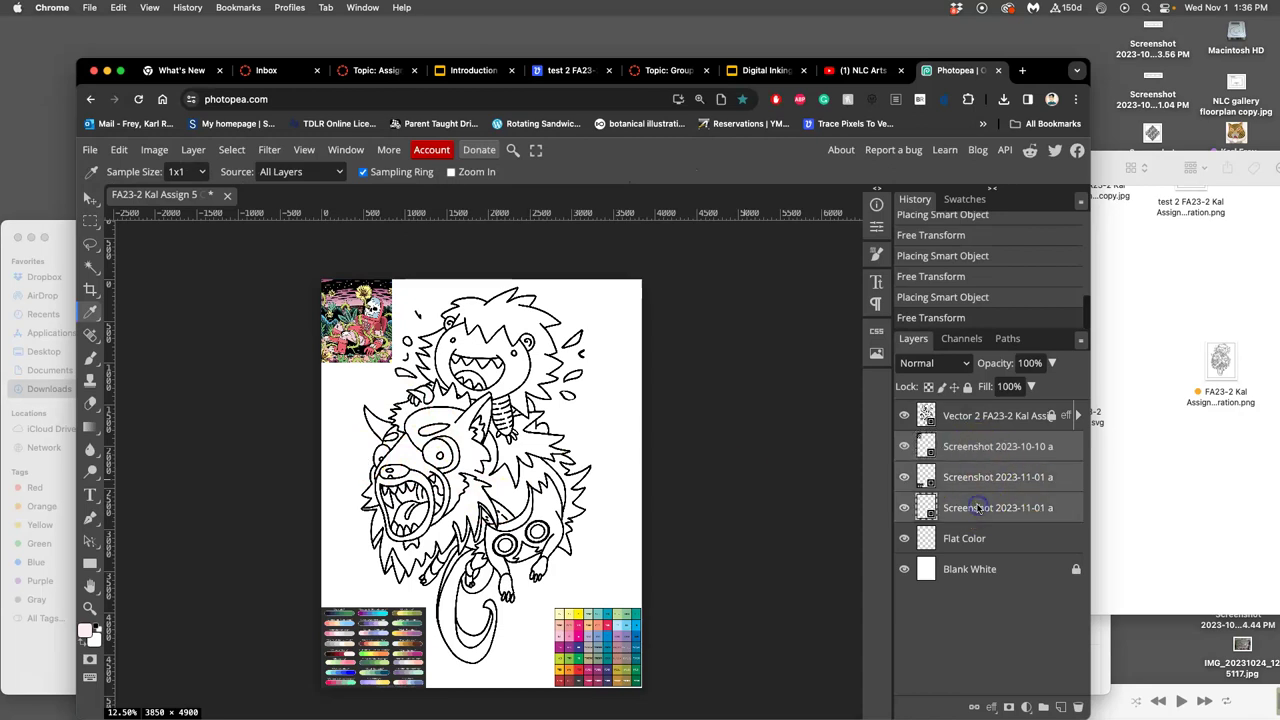
pyautogui.click(193, 150)
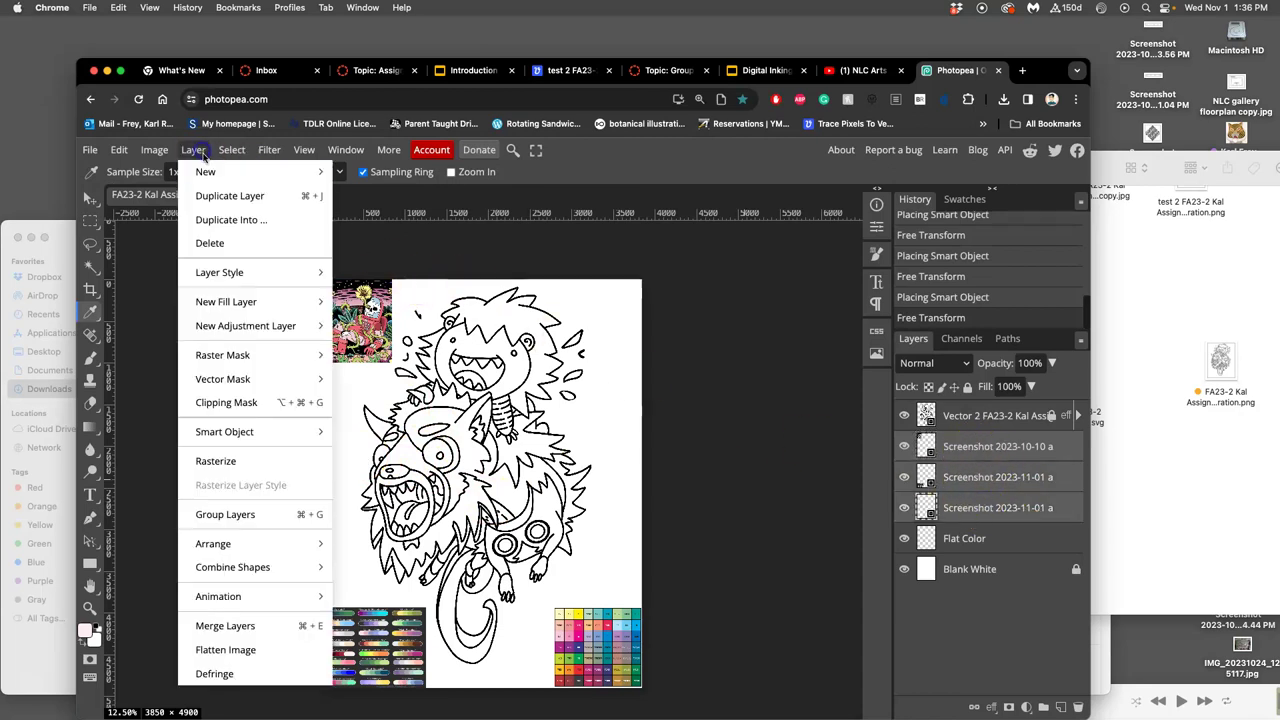
# Use Merge Layers on the three screenshots and name the result 'Color Reference'.
pyautogui.click(225, 626)
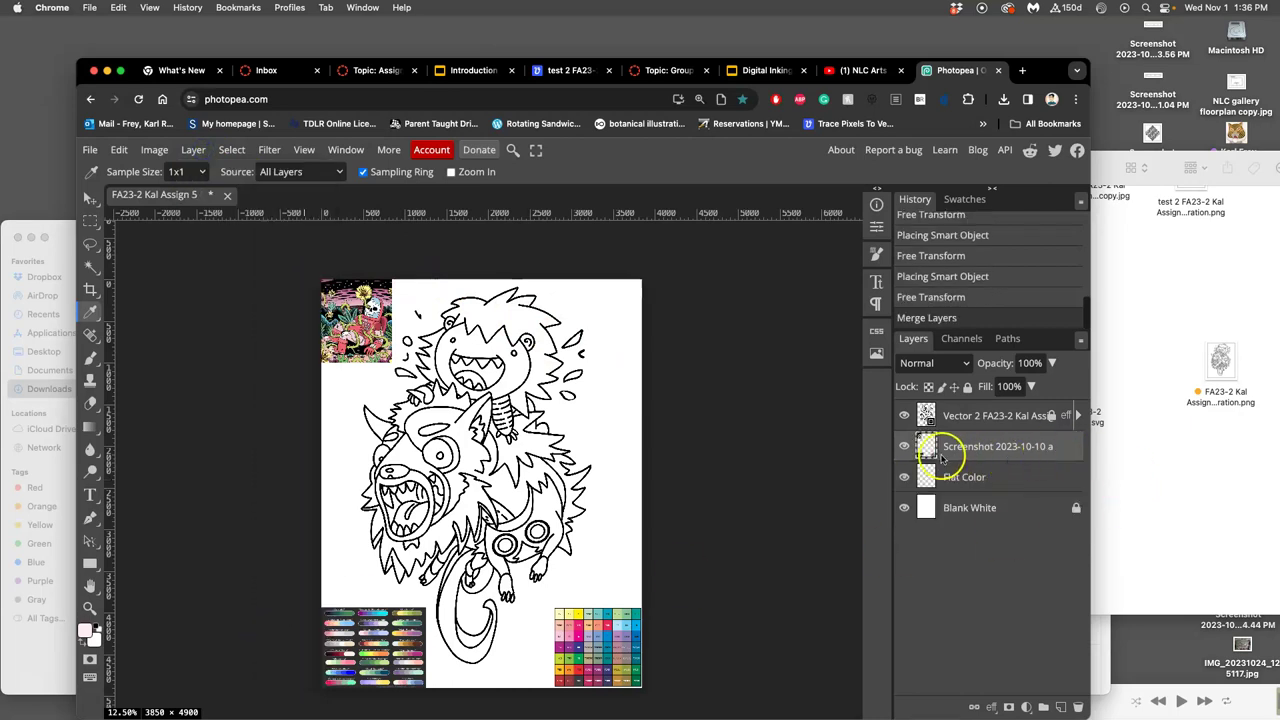
pyautogui.doubleClick(904, 447)
pyautogui.doubleClick(969, 447)
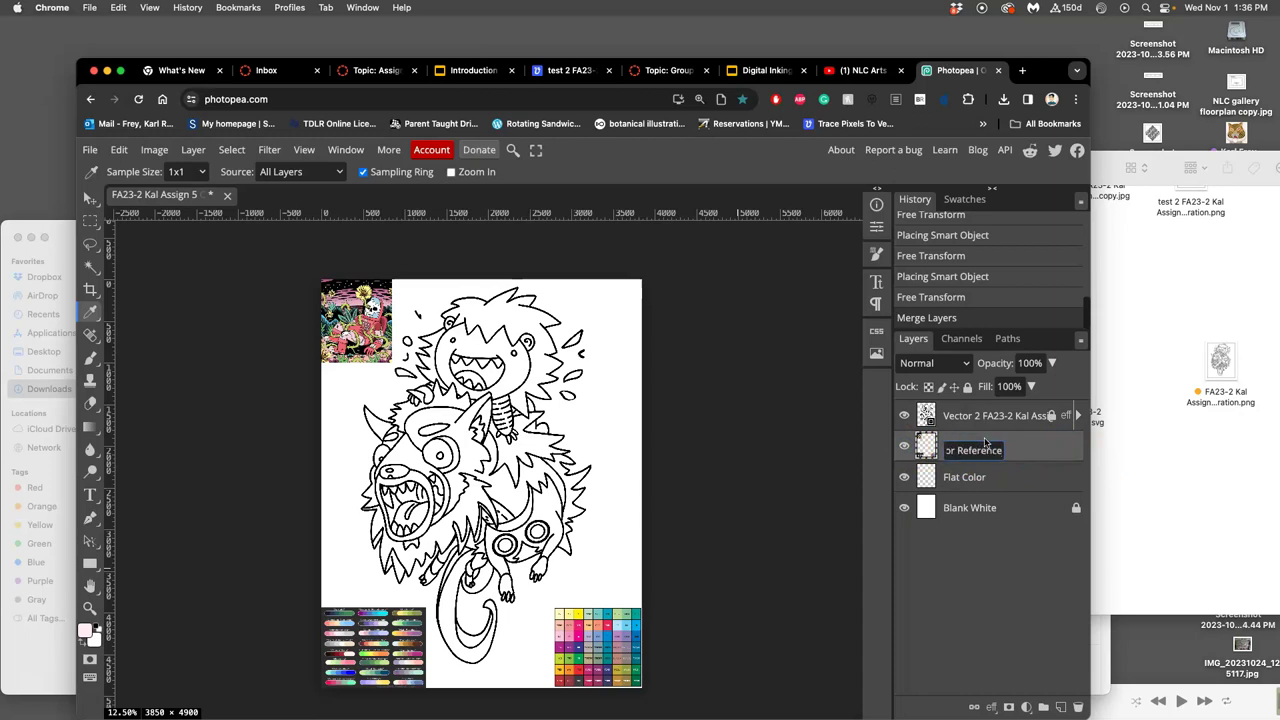
pyautogui.click(1031, 444)
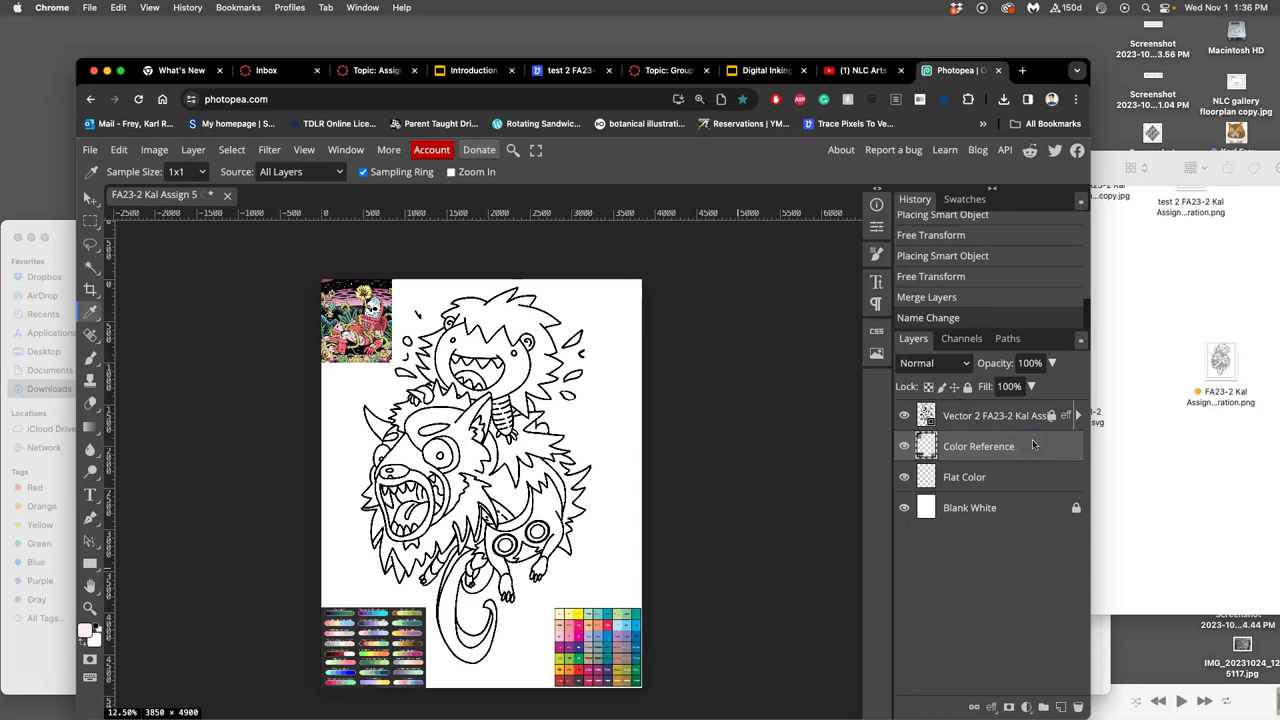
# In the foreground Color Picker, try out teal, green, orange and blue shades.
pyautogui.click(87, 630)
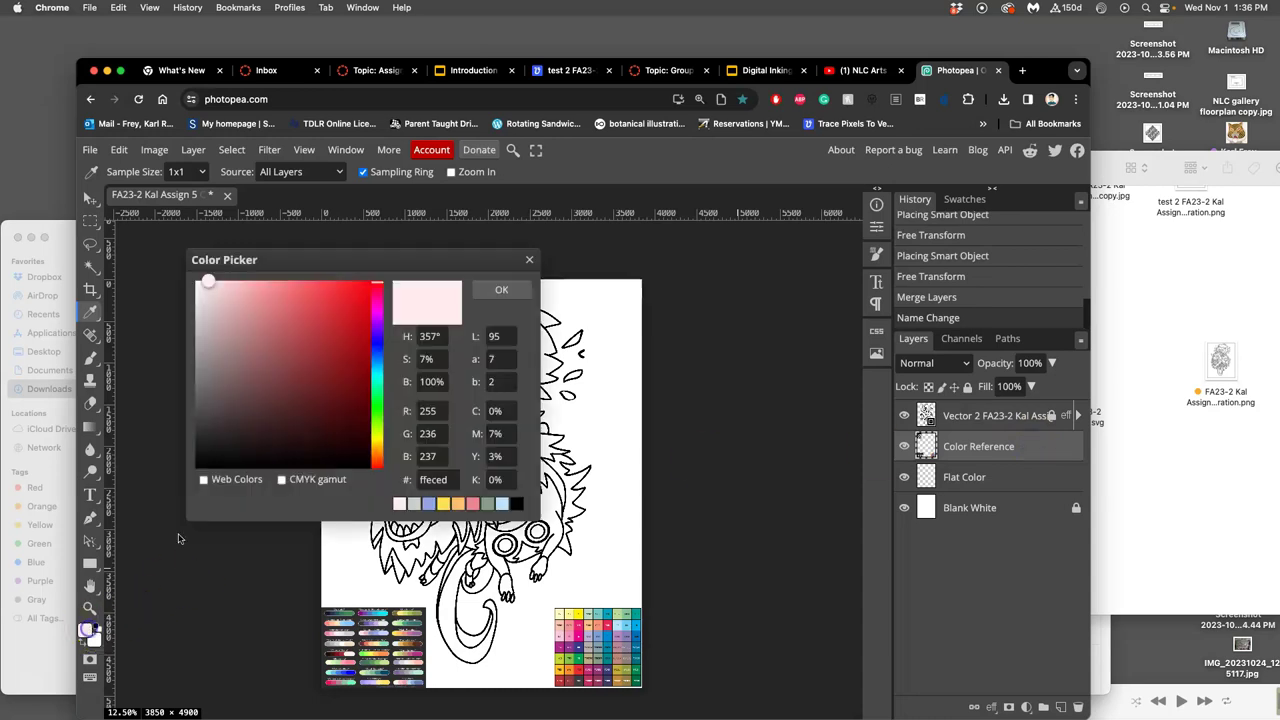
pyautogui.click(377, 373)
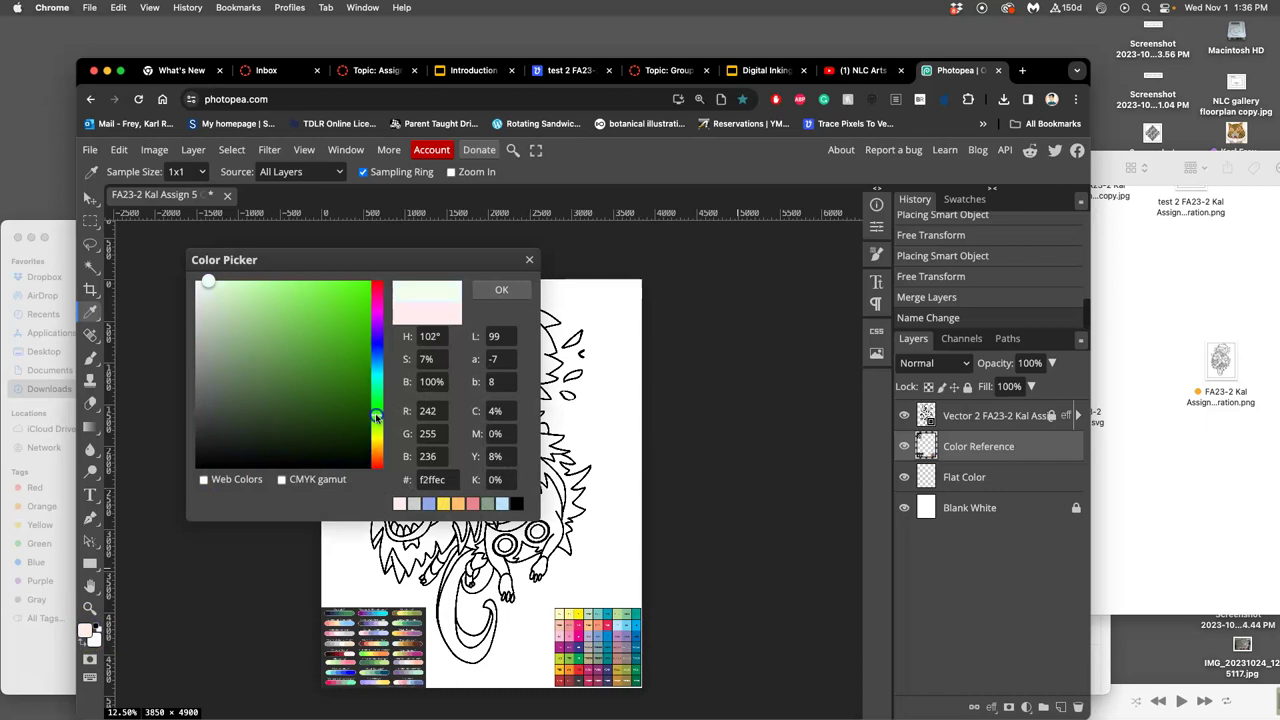
pyautogui.moveTo(347, 366)
pyautogui.mouseDown()
pyautogui.moveTo(309, 326)
pyautogui.moveTo(264, 349)
pyautogui.mouseUp()
pyautogui.click(256, 394)
pyautogui.click(375, 400)
pyautogui.click(304, 356)
pyautogui.click(264, 369)
pyautogui.click(351, 457)
pyautogui.click(460, 503)
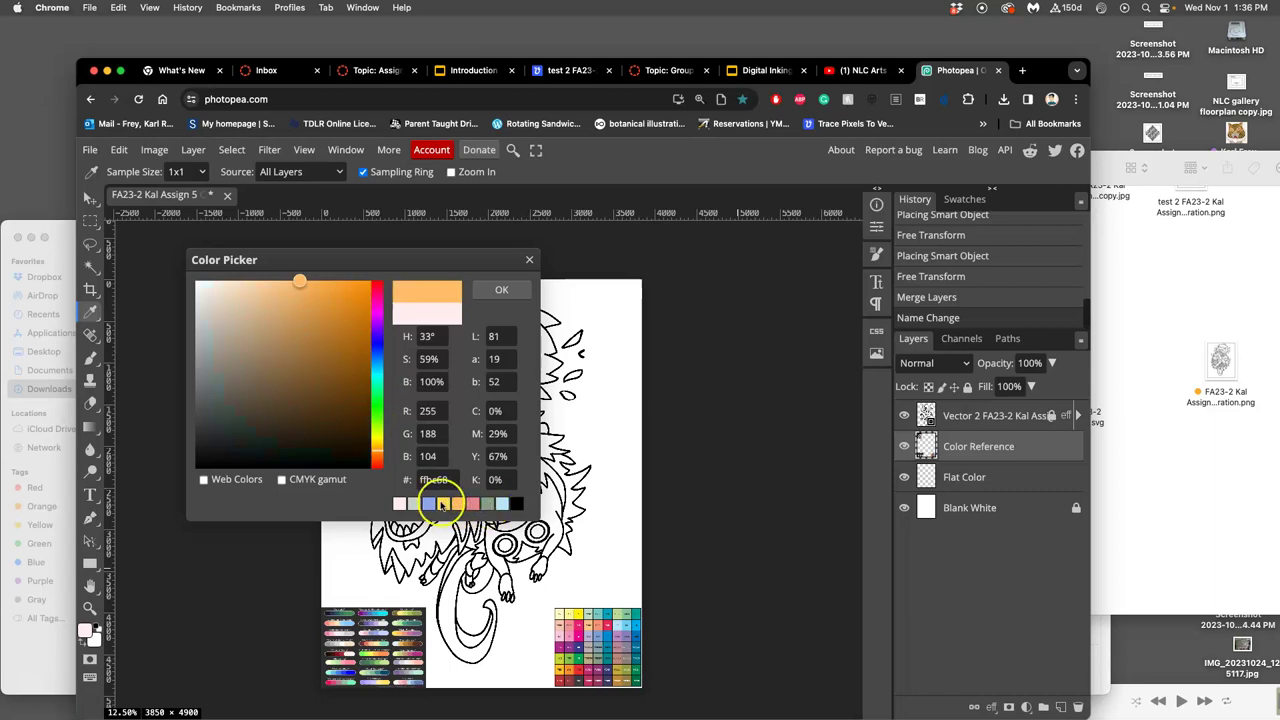
pyautogui.click(429, 505)
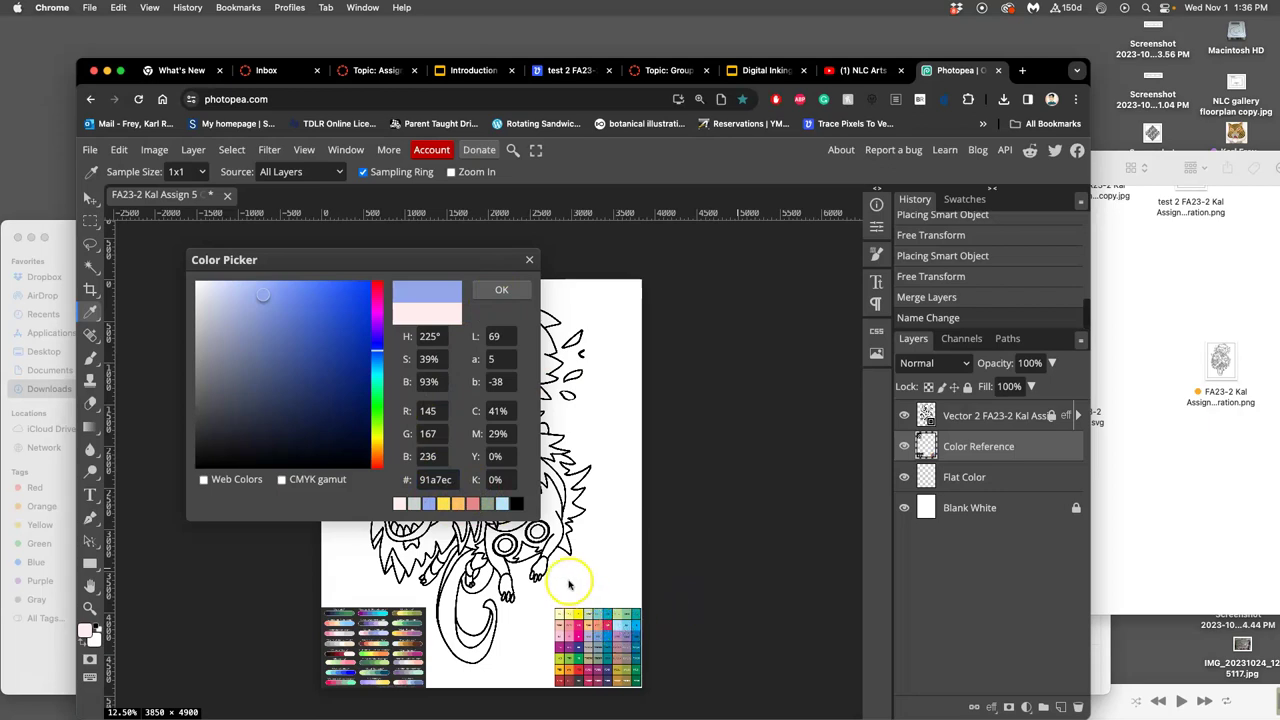
# Sample light yellow ffea7c from the palette chart and accept it as the foreground colour.
pyautogui.click(601, 664)
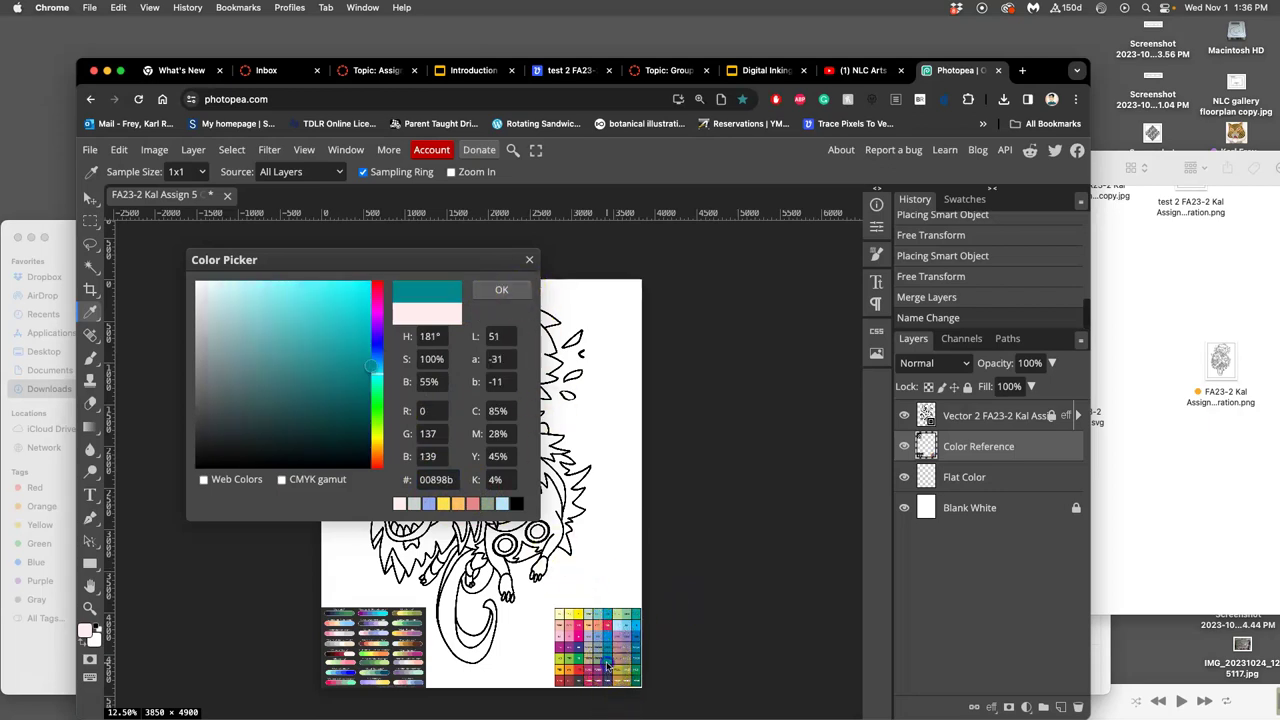
pyautogui.click(566, 660)
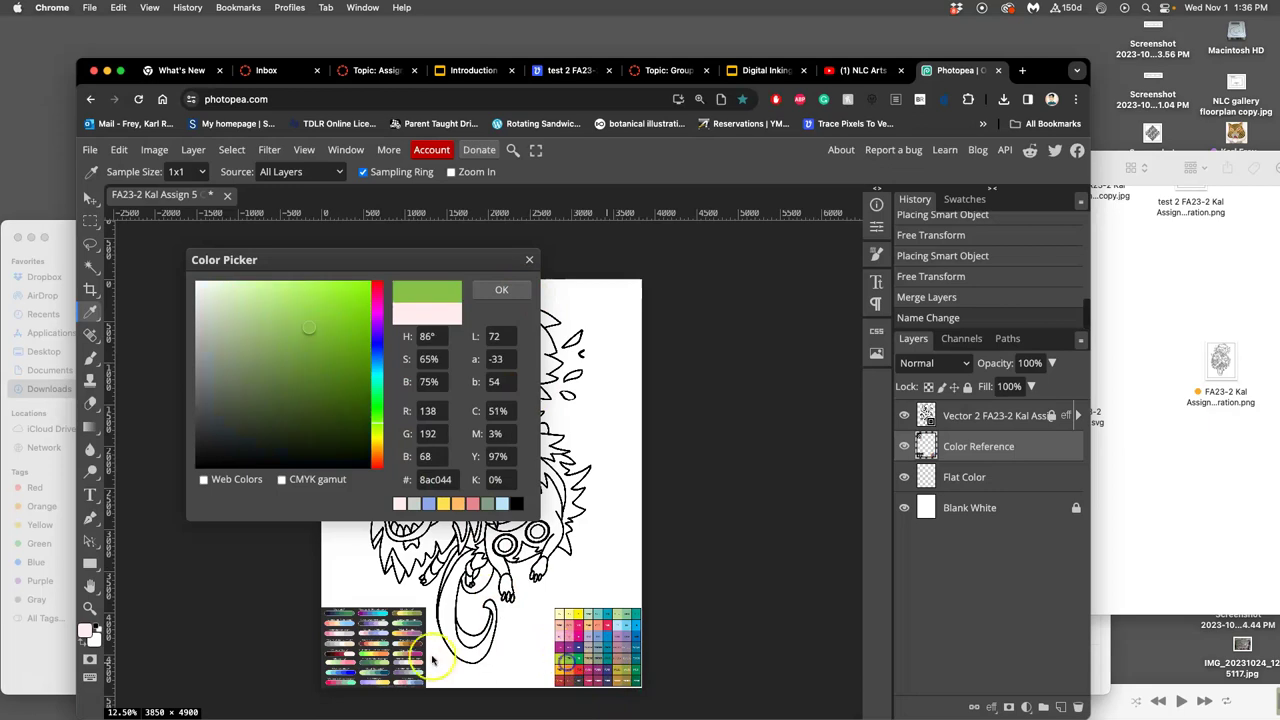
pyautogui.click(404, 615)
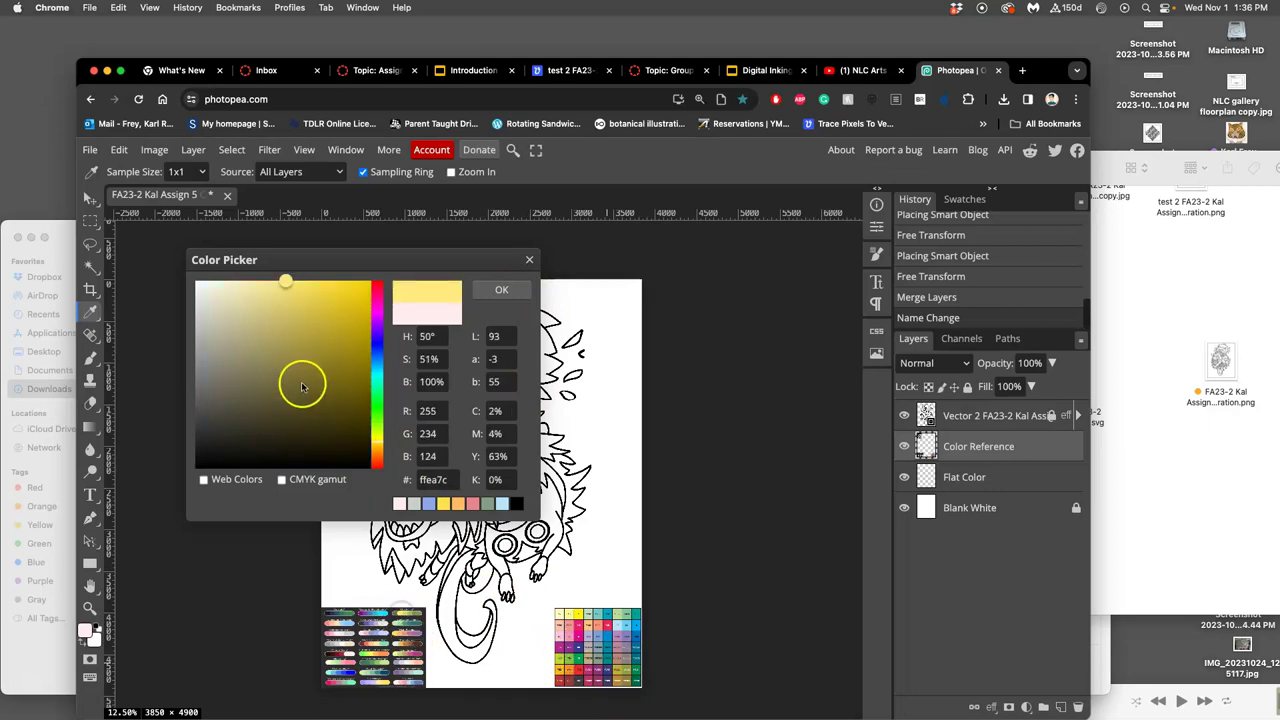
pyautogui.click(502, 290)
# Toggle the Color Reference palettes off and on three times, then make Flat Color active.
pyautogui.hscroll(-2, 575, 555)
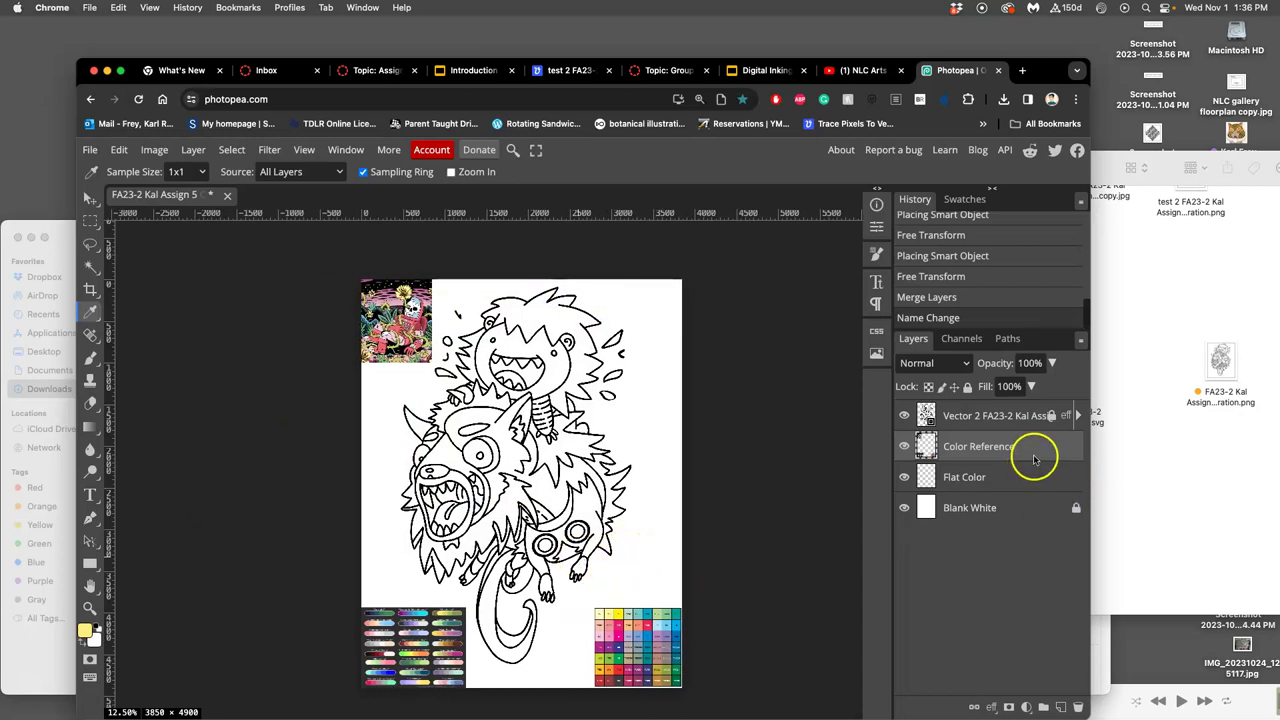
pyautogui.click(904, 447)
pyautogui.click(904, 447)
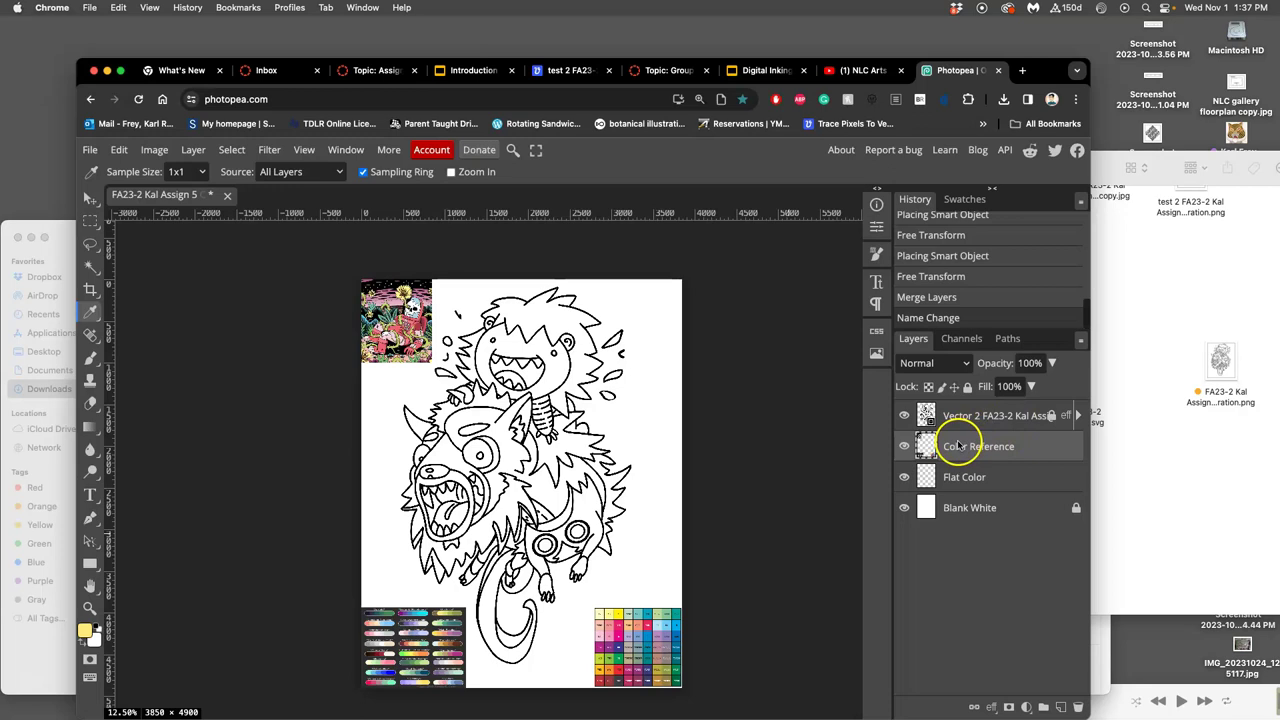
pyautogui.click(905, 447)
pyautogui.click(905, 447)
pyautogui.click(905, 447)
pyautogui.click(905, 447)
pyautogui.click(957, 478)
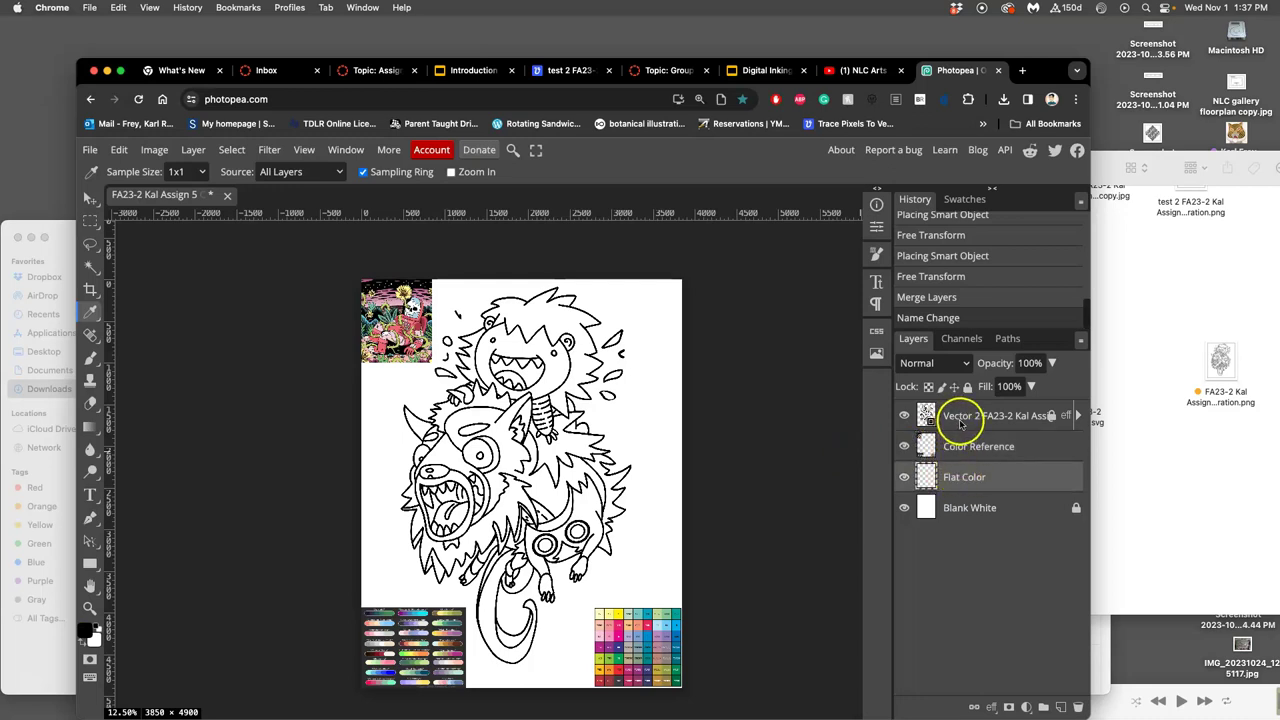
# Switch to the Magic Wand and widen the browser window to the screen edge.
pyautogui.click(91, 266)
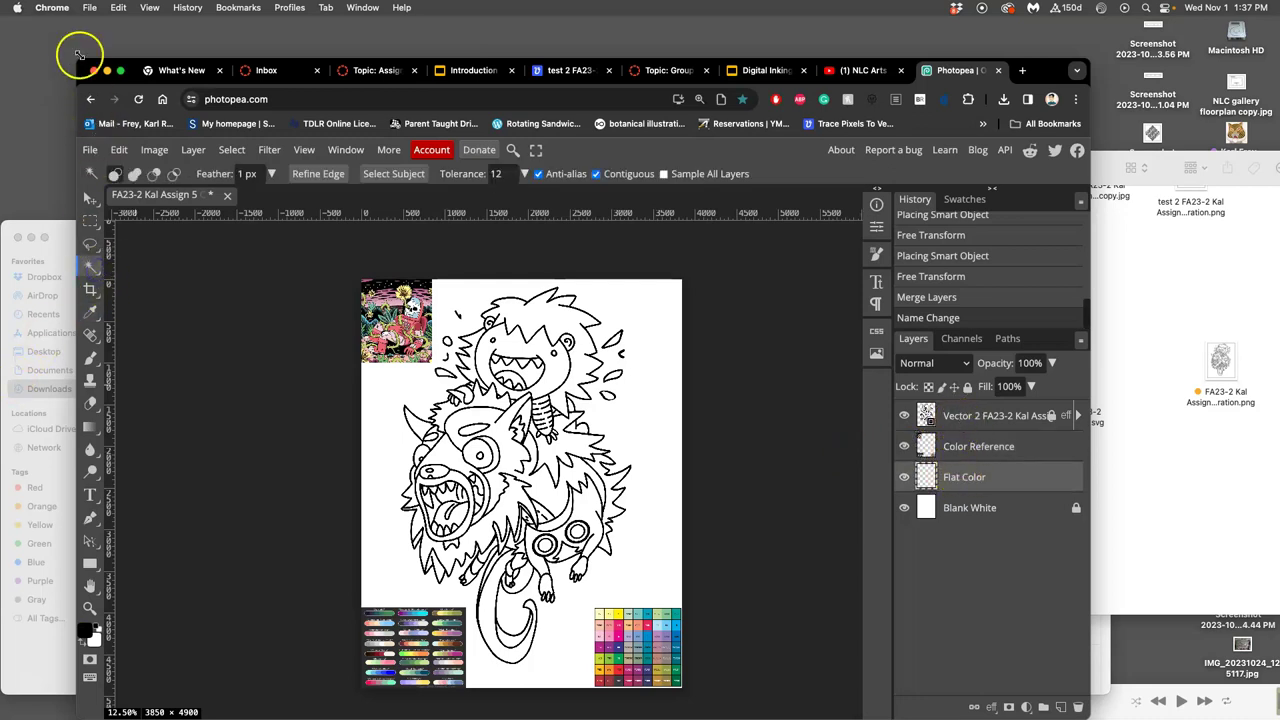
pyautogui.moveTo(86, 84); pyautogui.dragTo(10, 84)
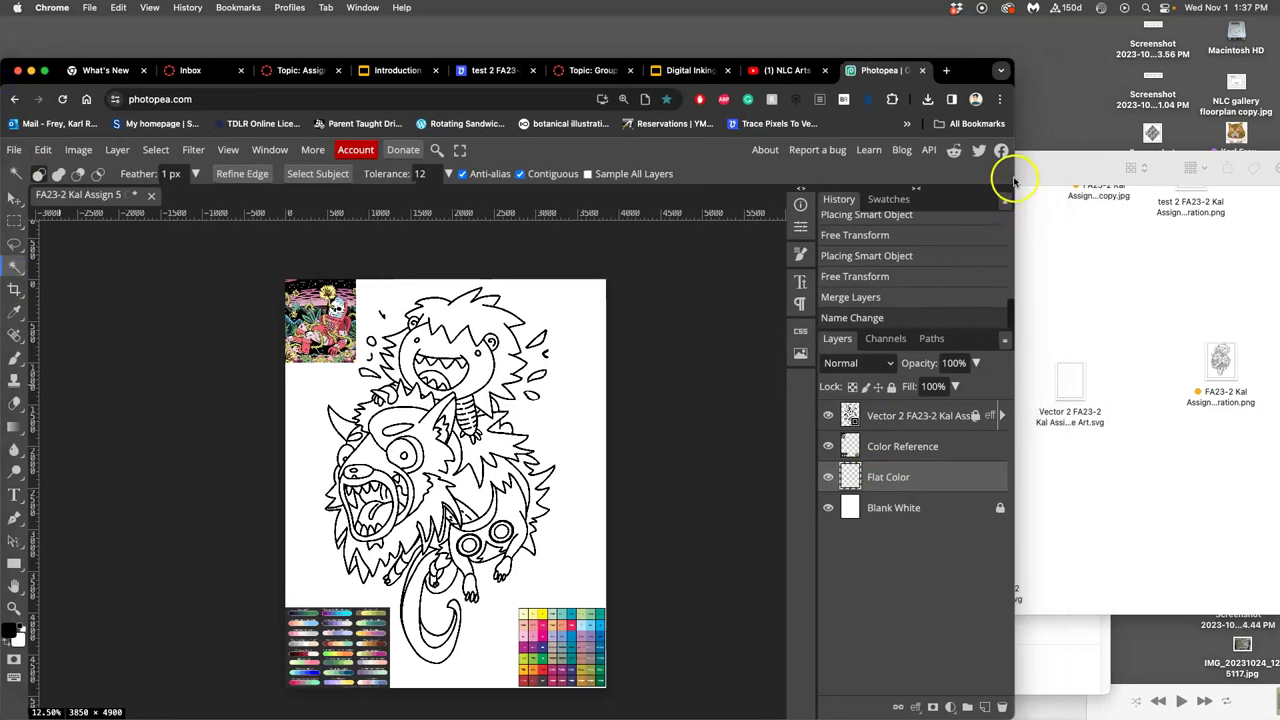
pyautogui.moveTo(1013, 180); pyautogui.dragTo(1276, 182)
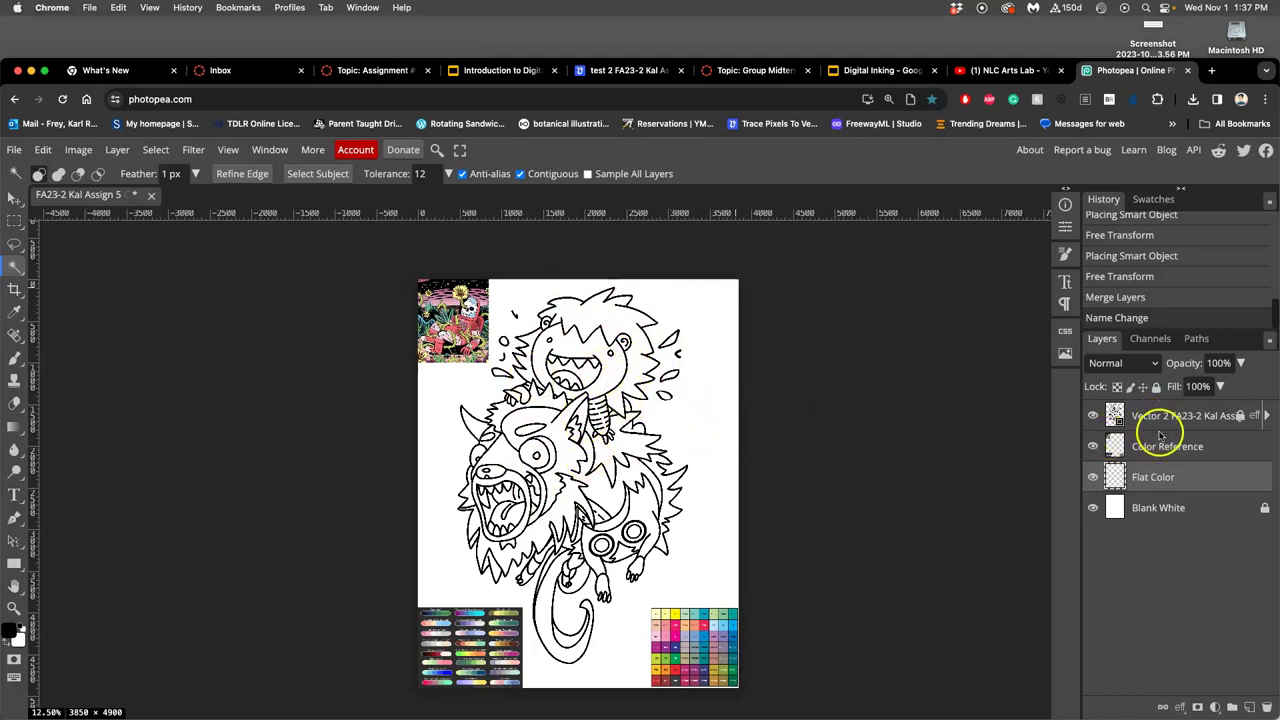
# Lock the Color Reference layer completely.
pyautogui.click(1193, 427)
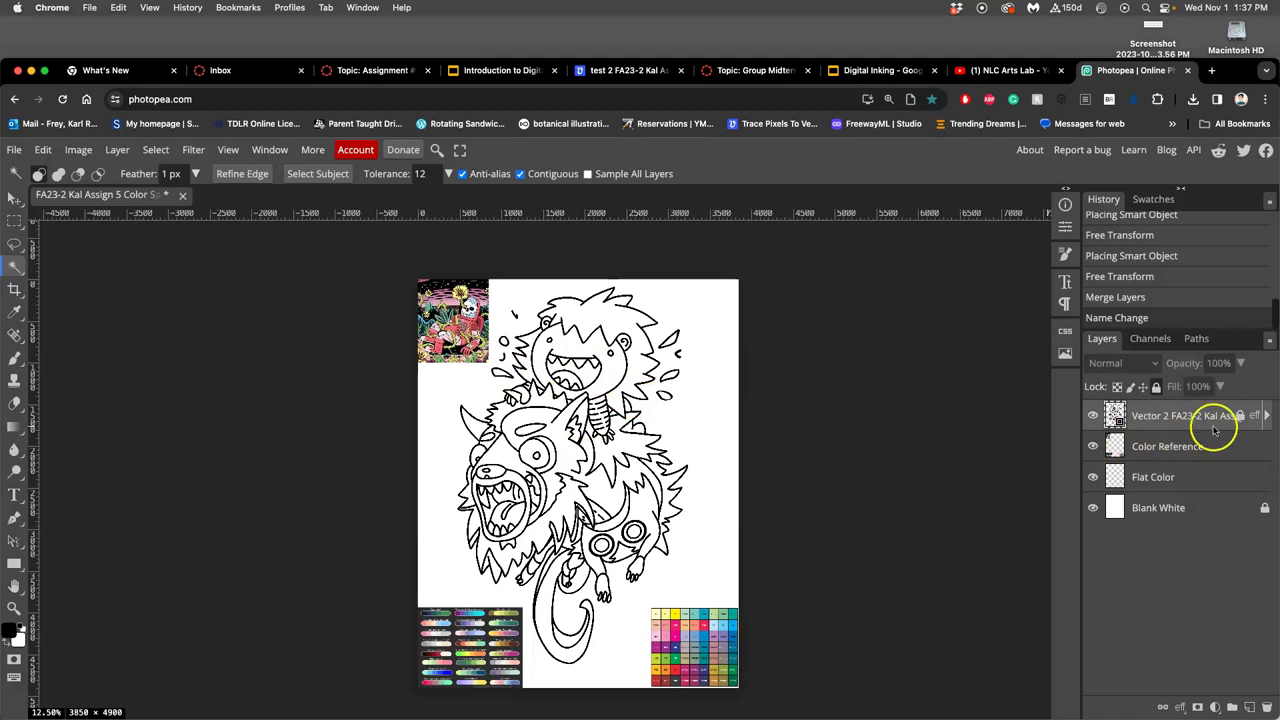
pyautogui.click(1215, 509)
pyautogui.click(1215, 448)
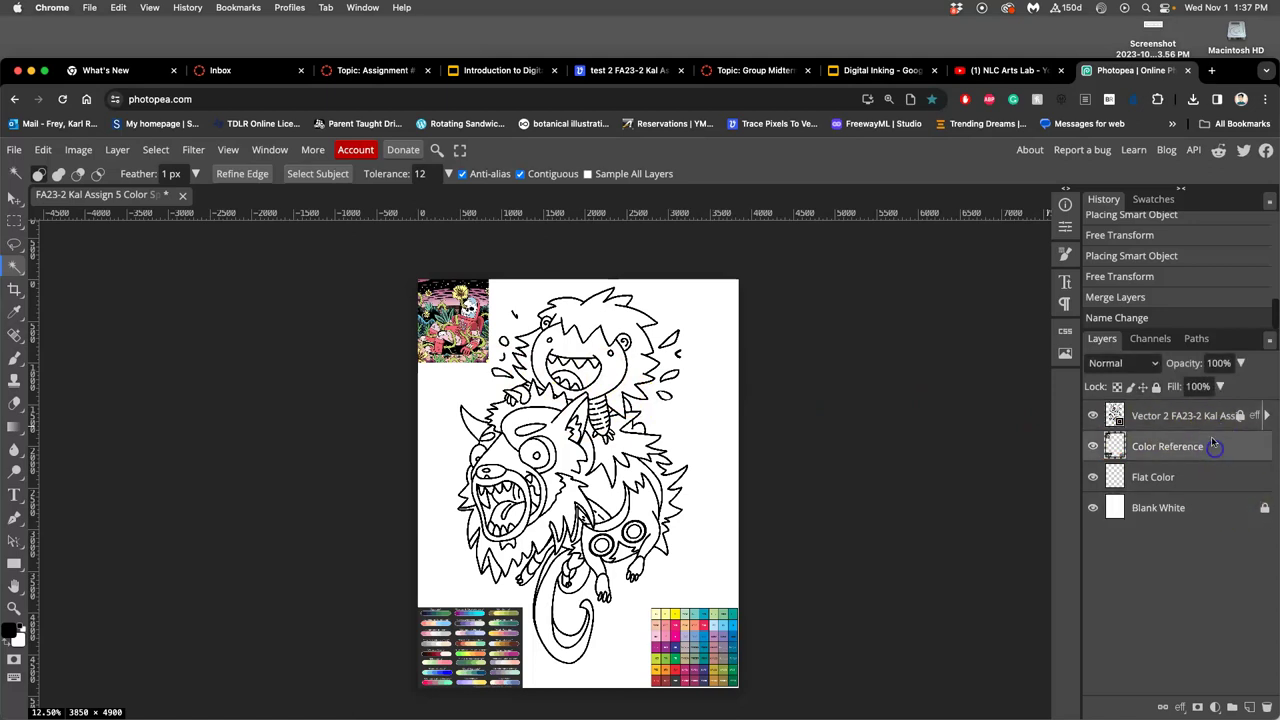
pyautogui.click(1156, 386)
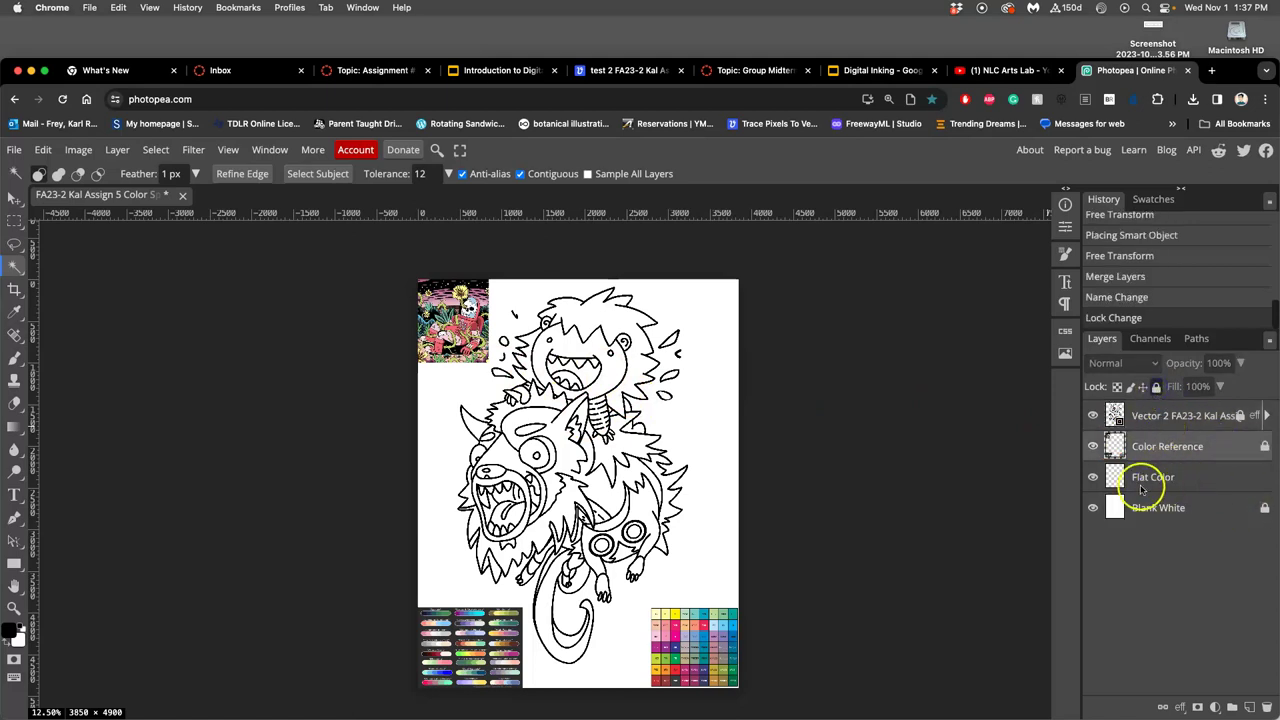
# Turn on Contiguous for the Magic Wand and make the Vector 2 line art layer active.
pyautogui.click(1195, 482)
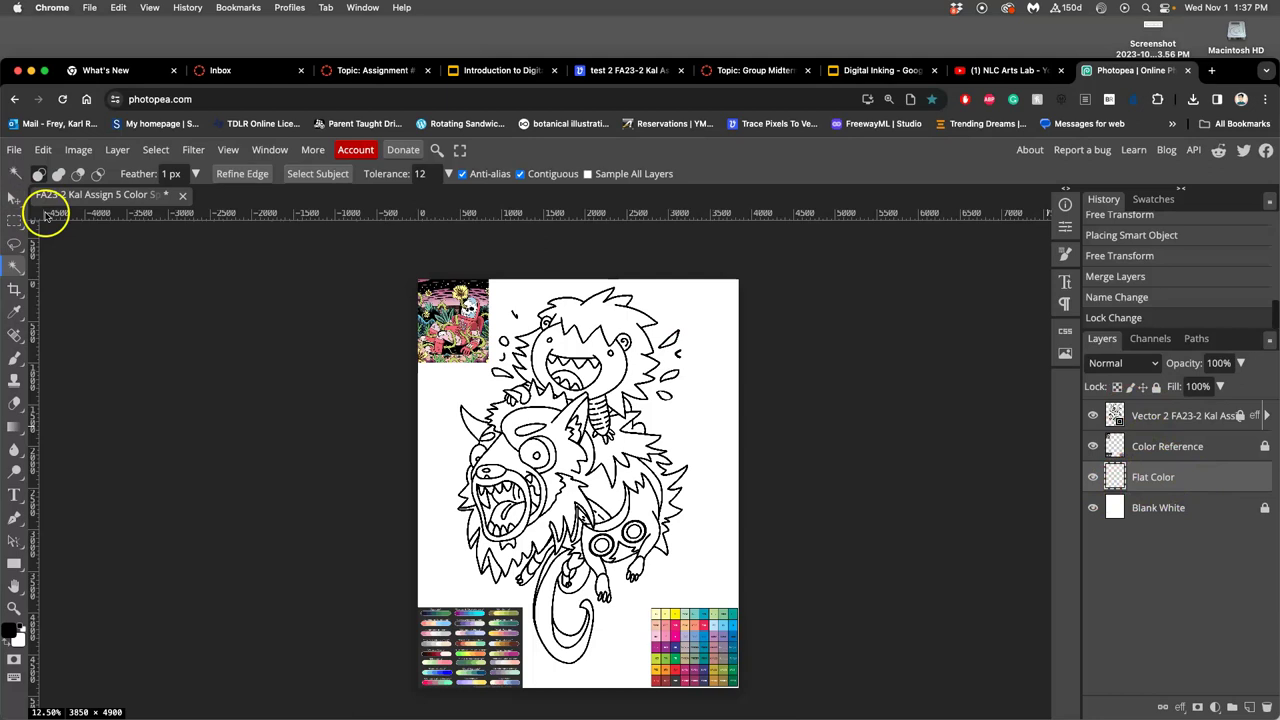
pyautogui.click(520, 174)
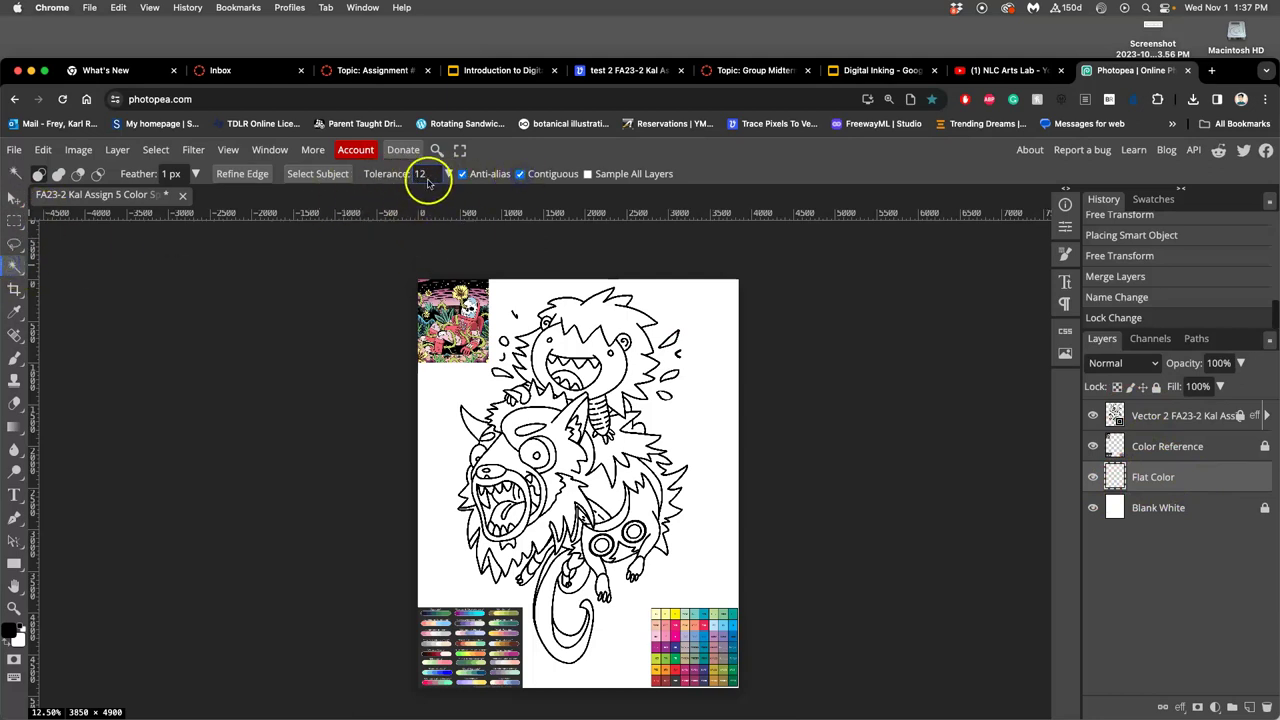
pyautogui.click(1141, 427)
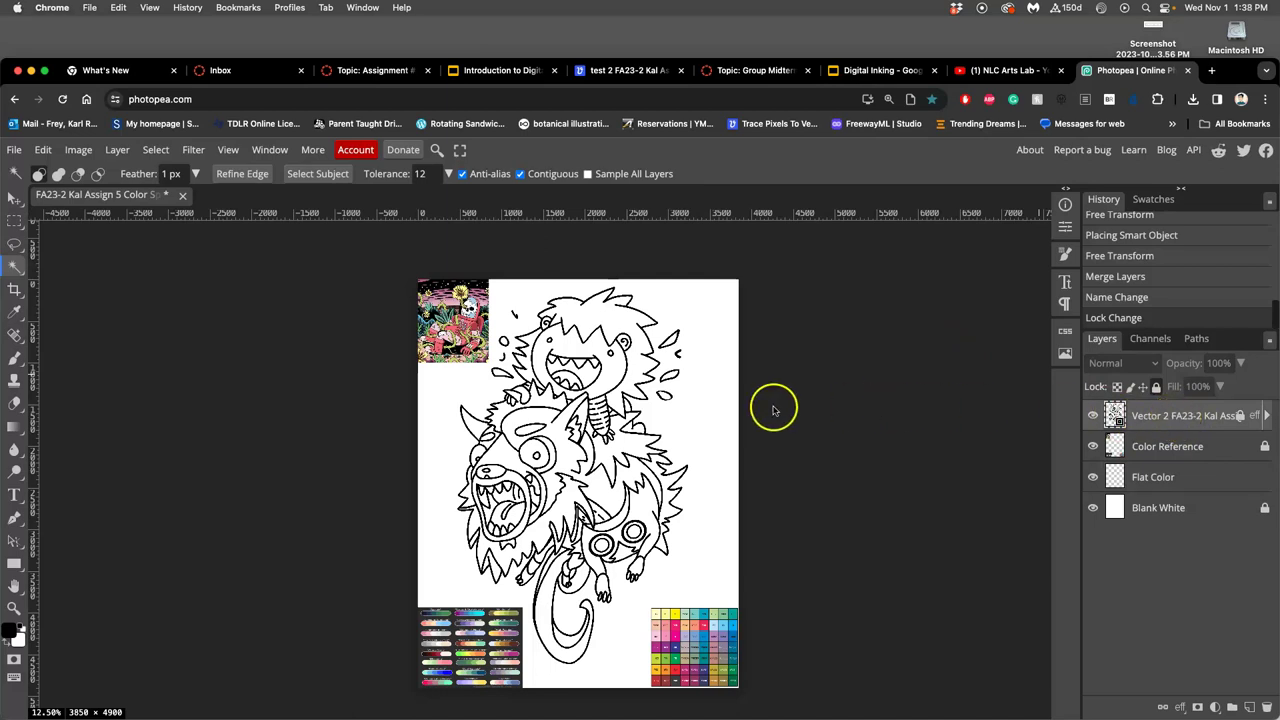
# Magic-wand select the small character's face, the beast's face and the area around its eye.
pyautogui.click(594, 350)
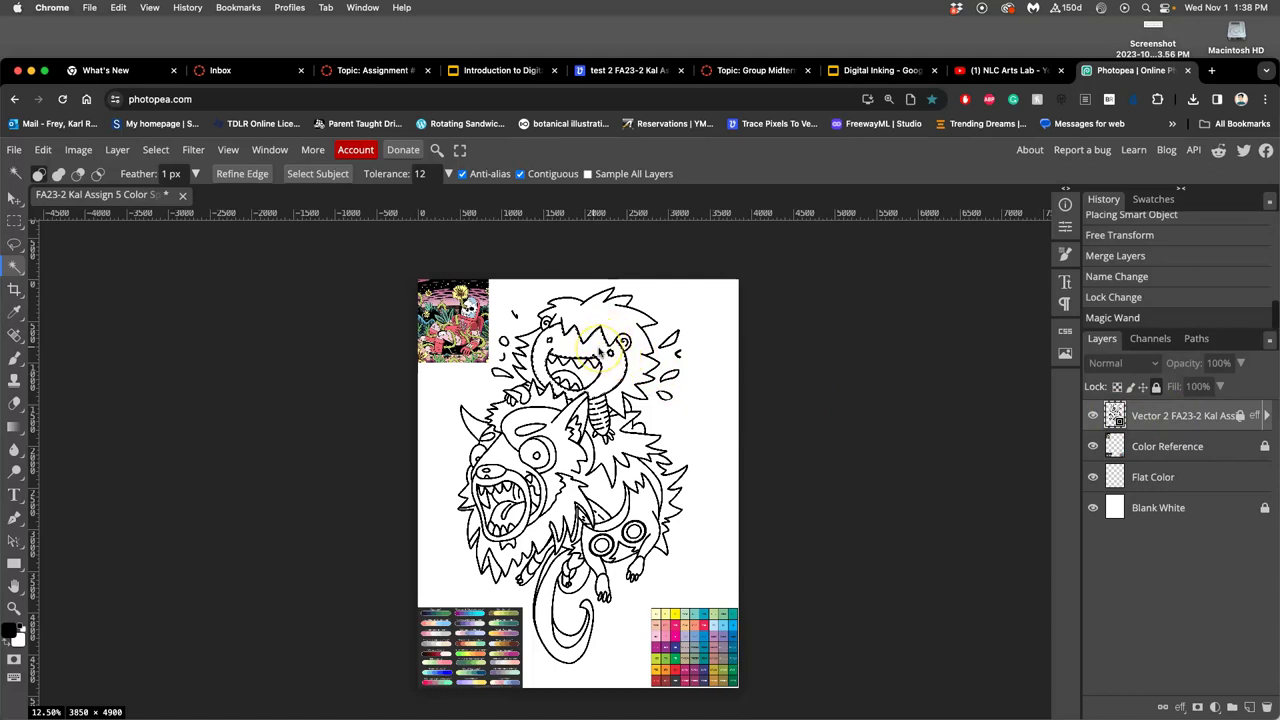
pyautogui.click(514, 479)
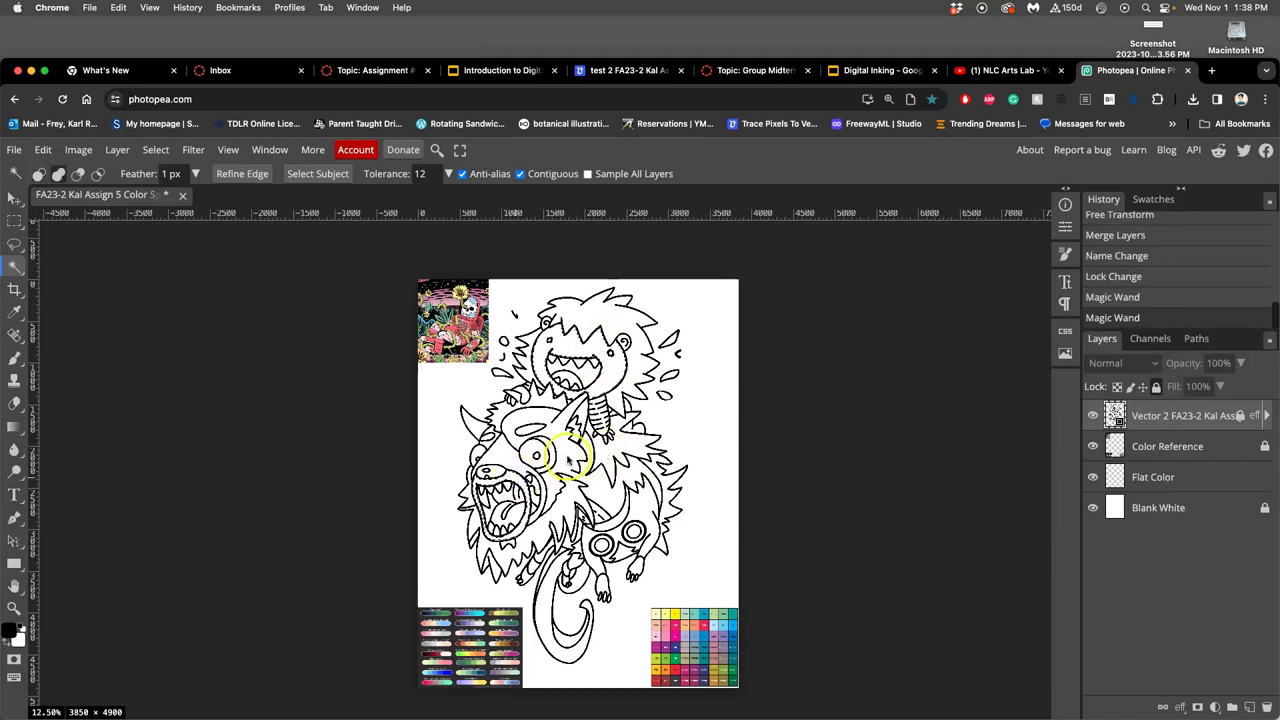
pyautogui.click(546, 450)
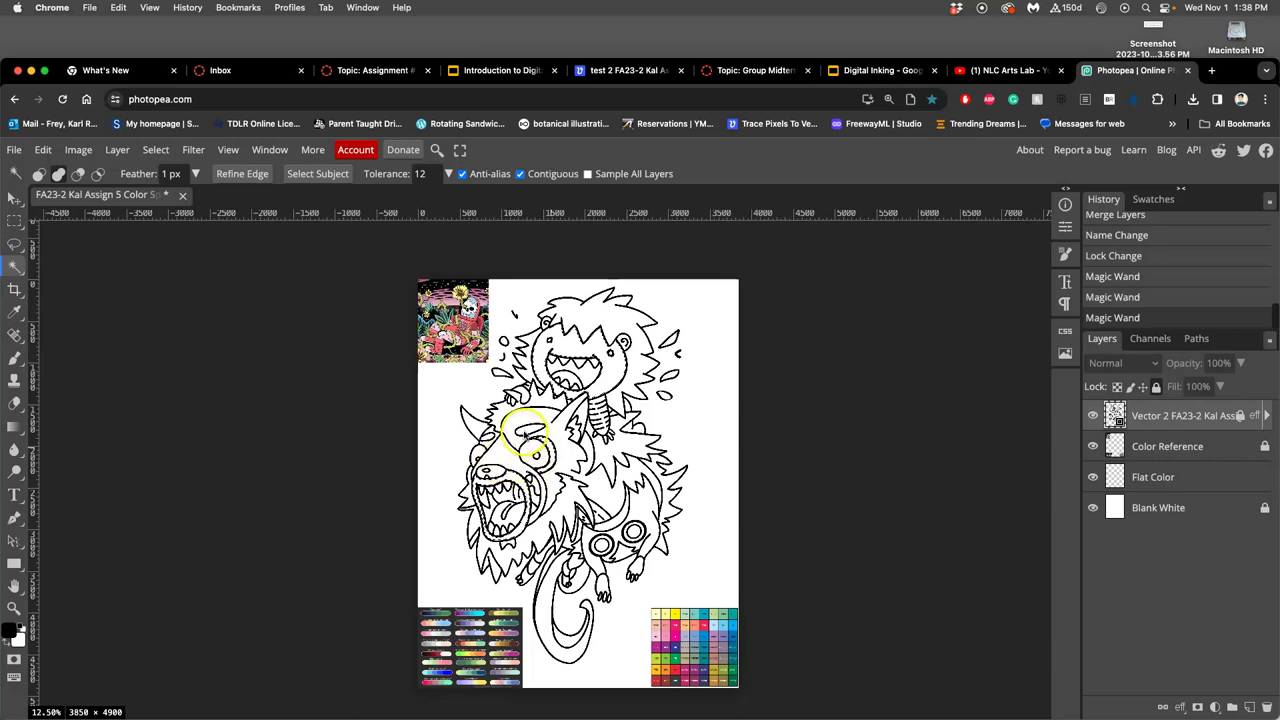
pyautogui.keyDown('shift'); pyautogui.click(500, 437); pyautogui.keyUp('shift')
pyautogui.keyDown('shift'); pyautogui.click(488, 437); pyautogui.keyUp('shift')
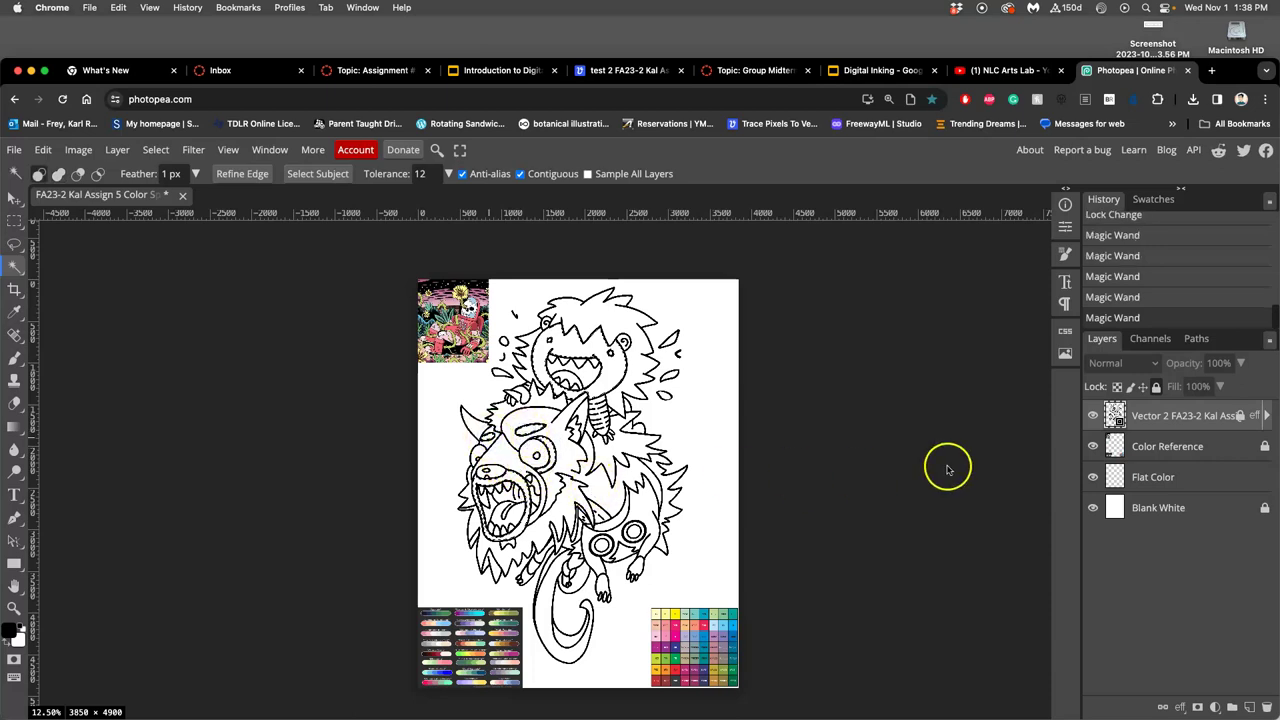
# Hide the line art, zoom to 25% on the selection, and make Flat Color active.
pyautogui.click(1093, 416)
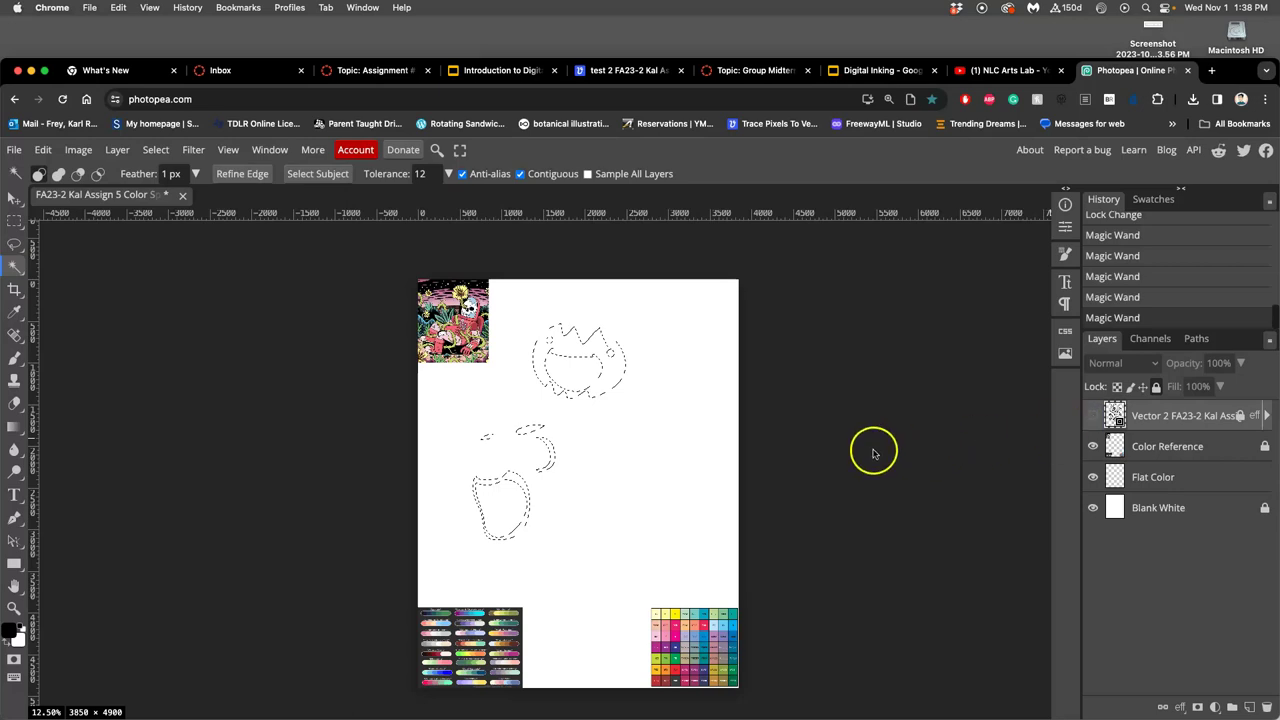
pyautogui.press('super+equal')
pyautogui.scroll(3, 665, 346)
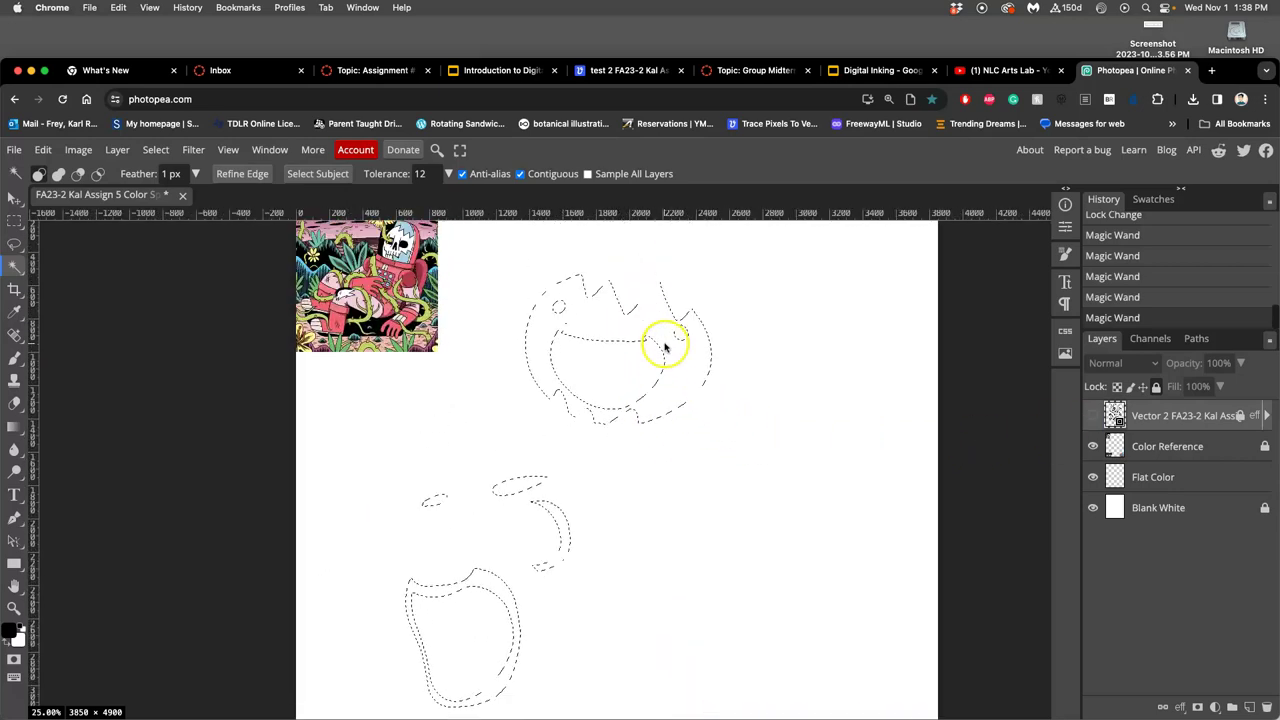
pyautogui.scroll(-1, 666, 337)
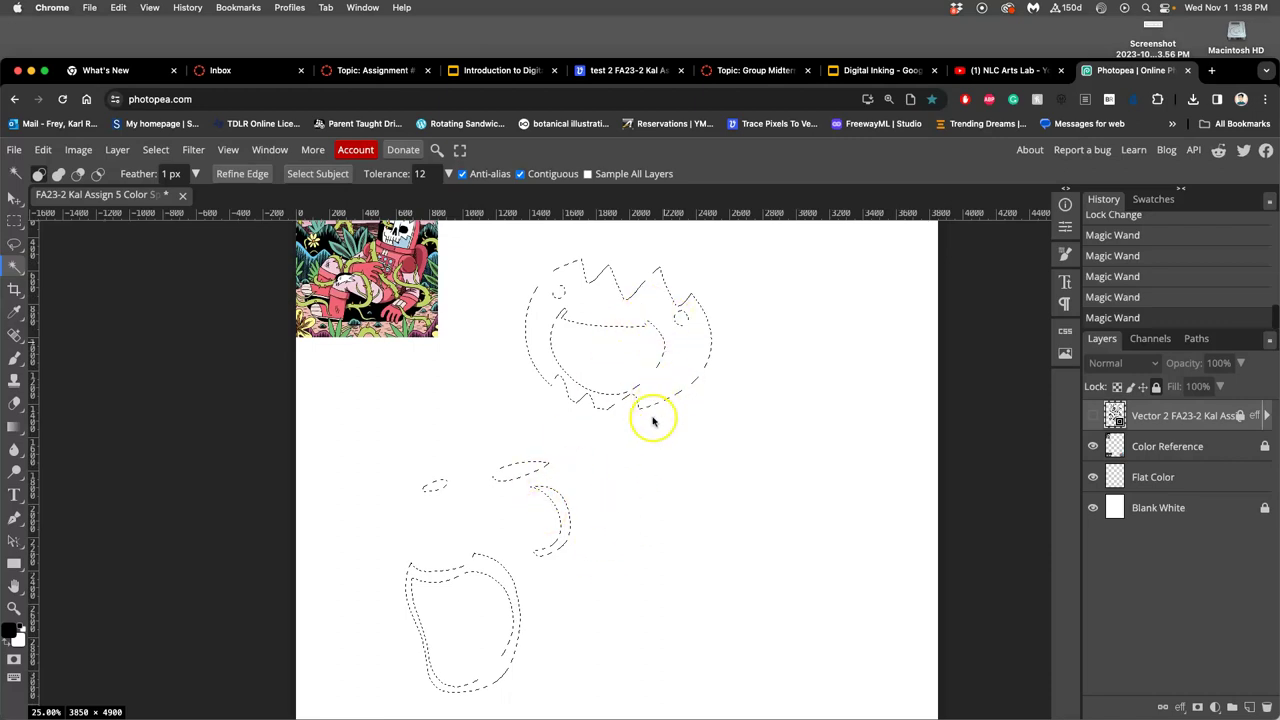
pyautogui.click(1203, 481)
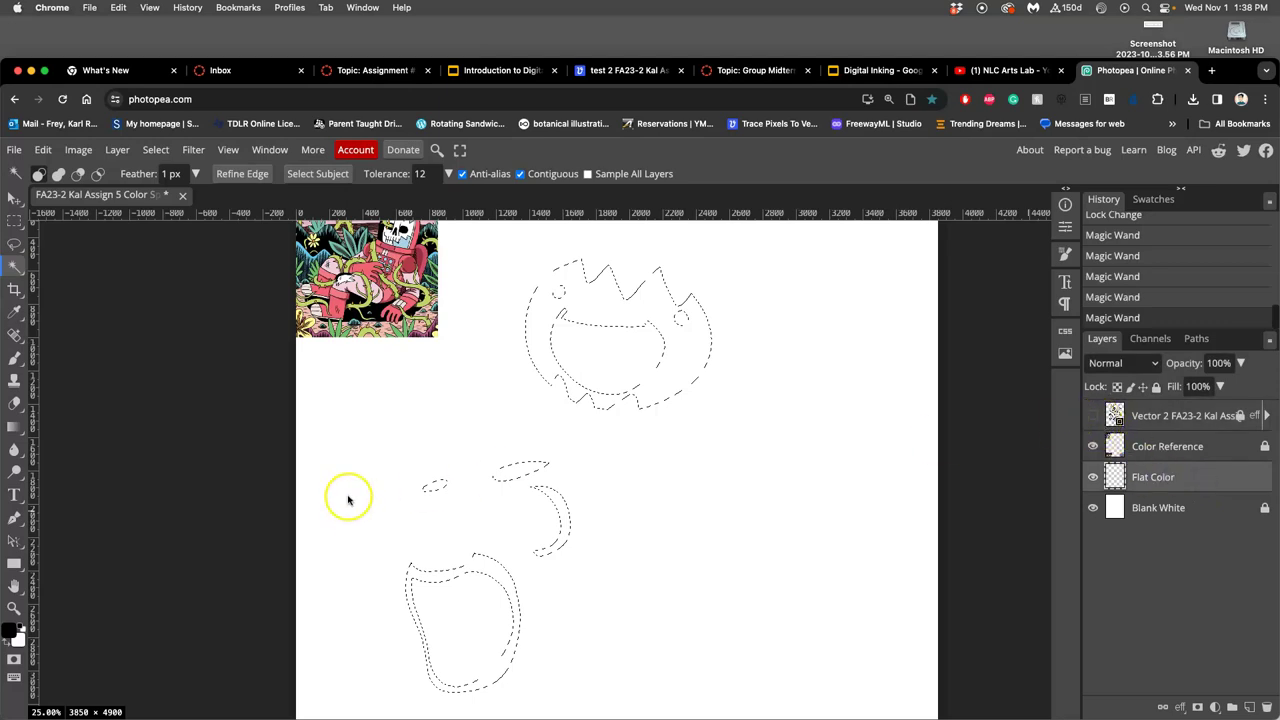
# Swap the Gradient tool for the Paint Bucket Tool.
pyautogui.rightClick(13, 427)
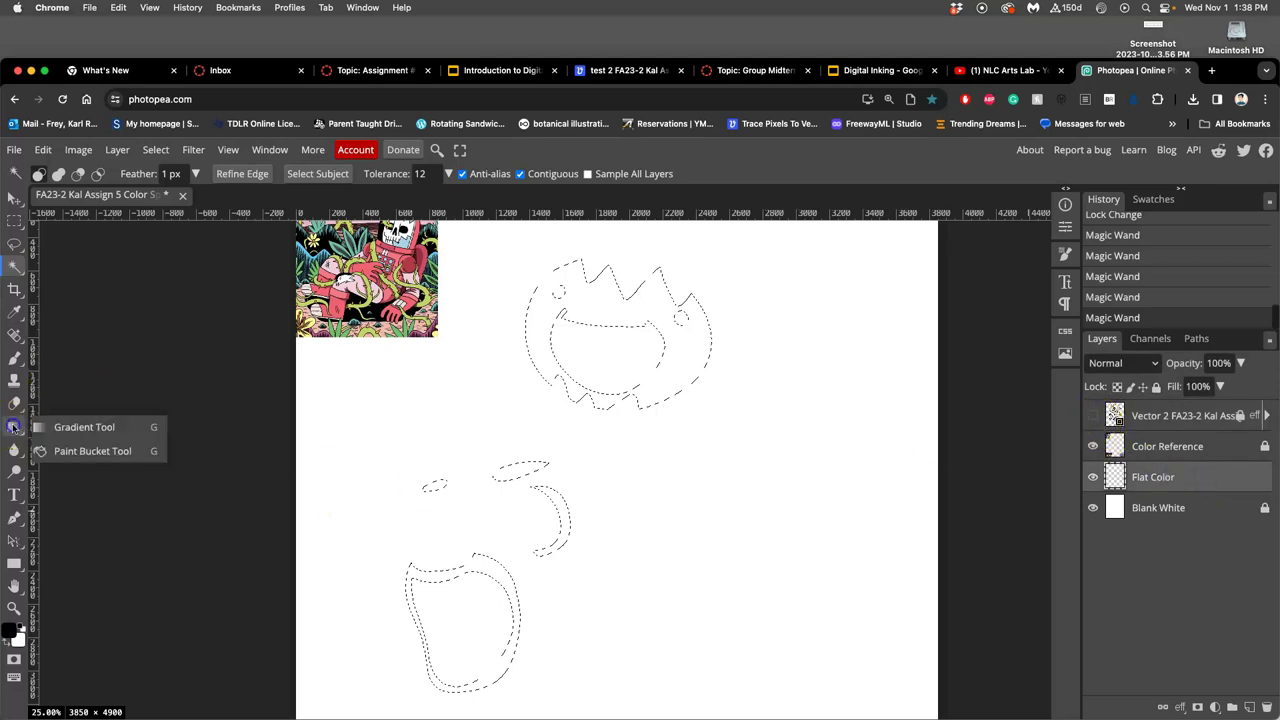
pyautogui.click(13, 427)
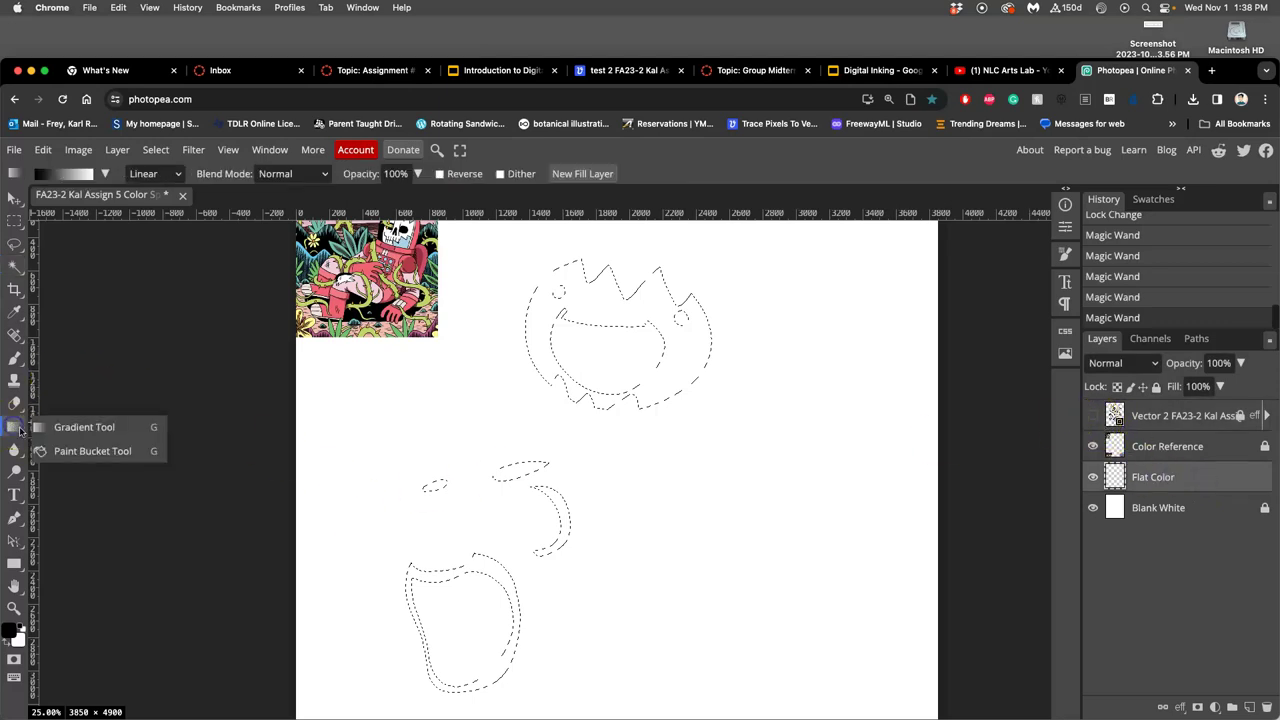
pyautogui.click(76, 452)
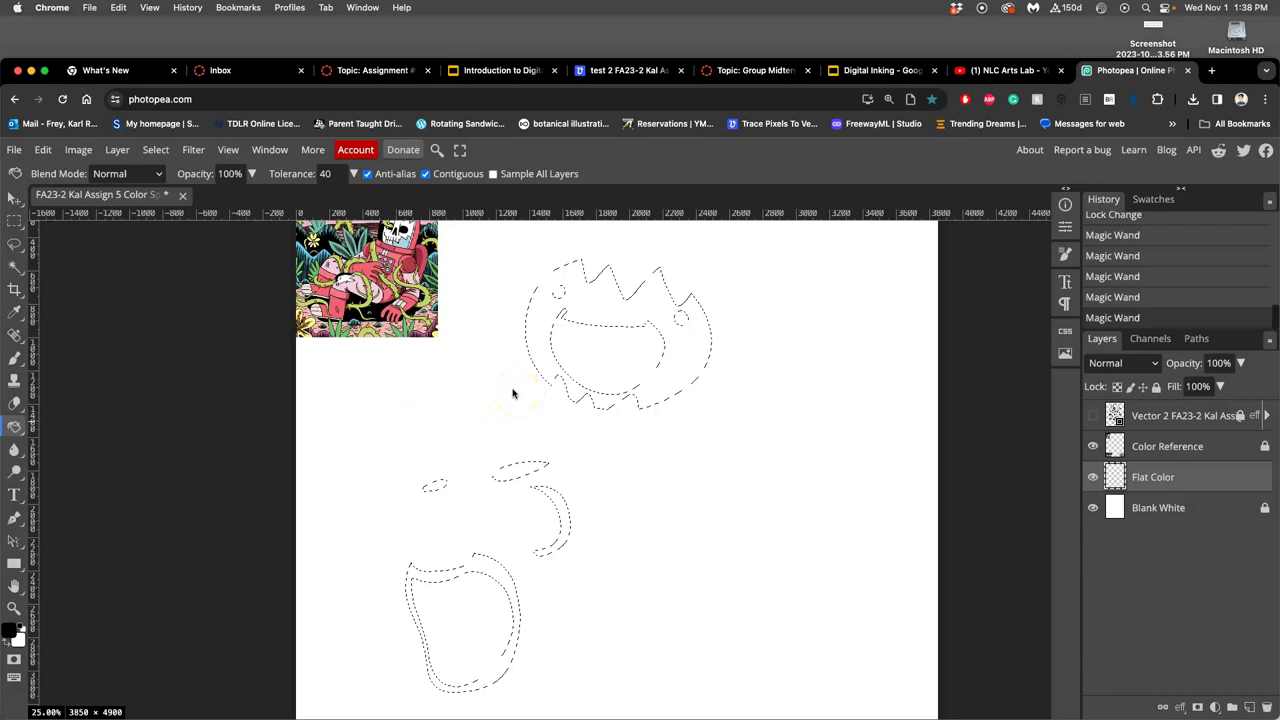
# Sample a pale cream foreground colour from the reference skull artwork.
pyautogui.keyDown('alt'); pyautogui.click(389, 293); pyautogui.keyUp('alt')
pyautogui.keyDown('alt'); pyautogui.click(405, 244); pyautogui.keyUp('alt')
pyautogui.scroll(-5, 490, 440)
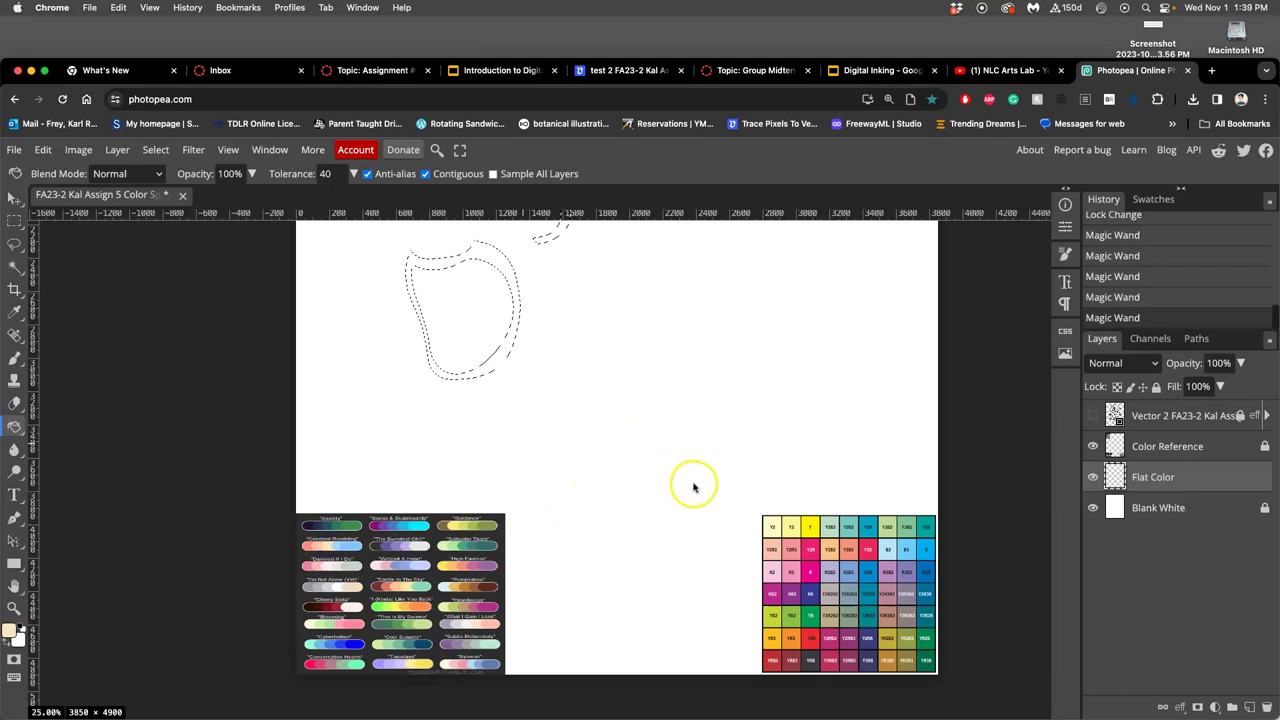
pyautogui.scroll(5, 651, 486)
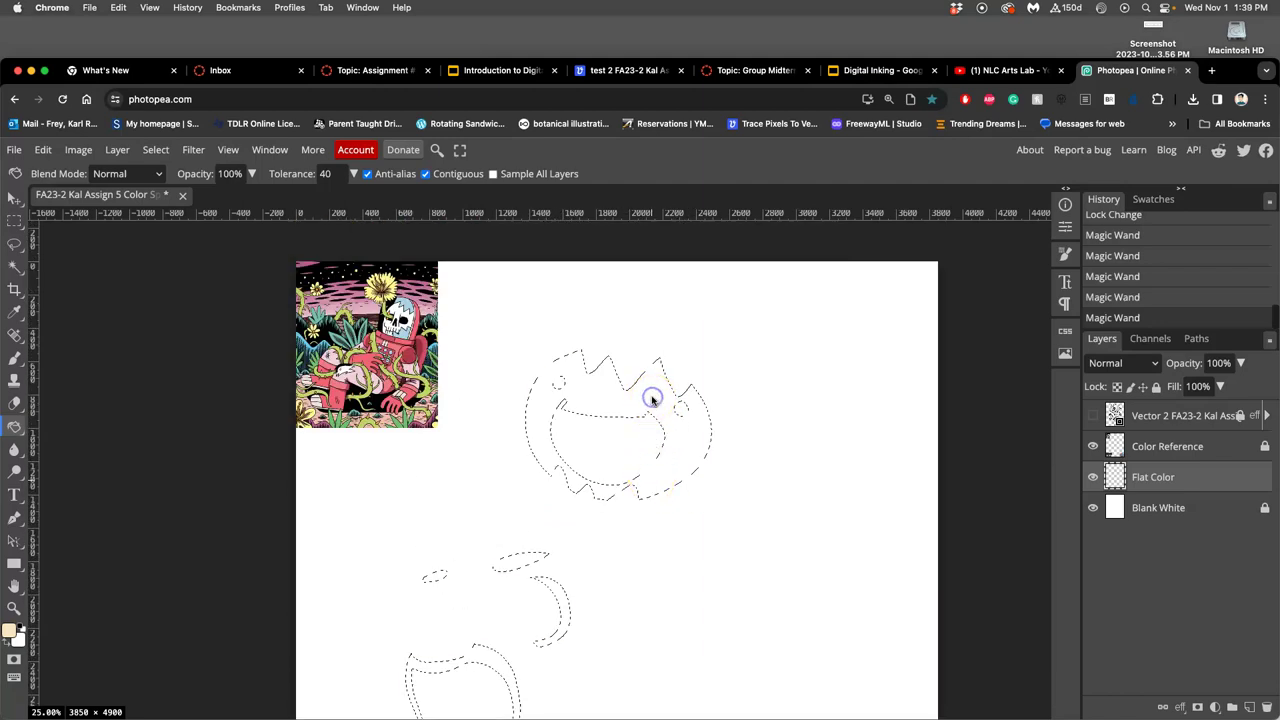
# Fill the selection with peach, show the line art, deselect, and undo a stray background fill.
pyautogui.click(652, 400)
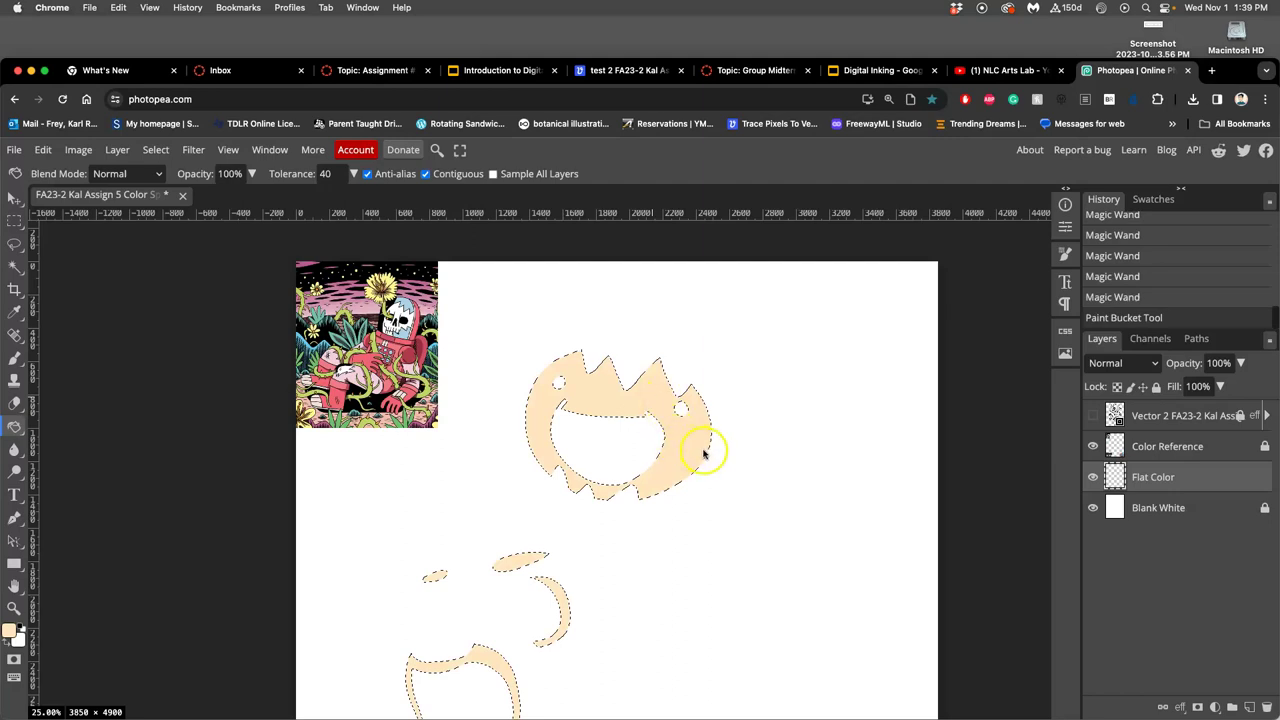
pyautogui.scroll(-2, 757, 486)
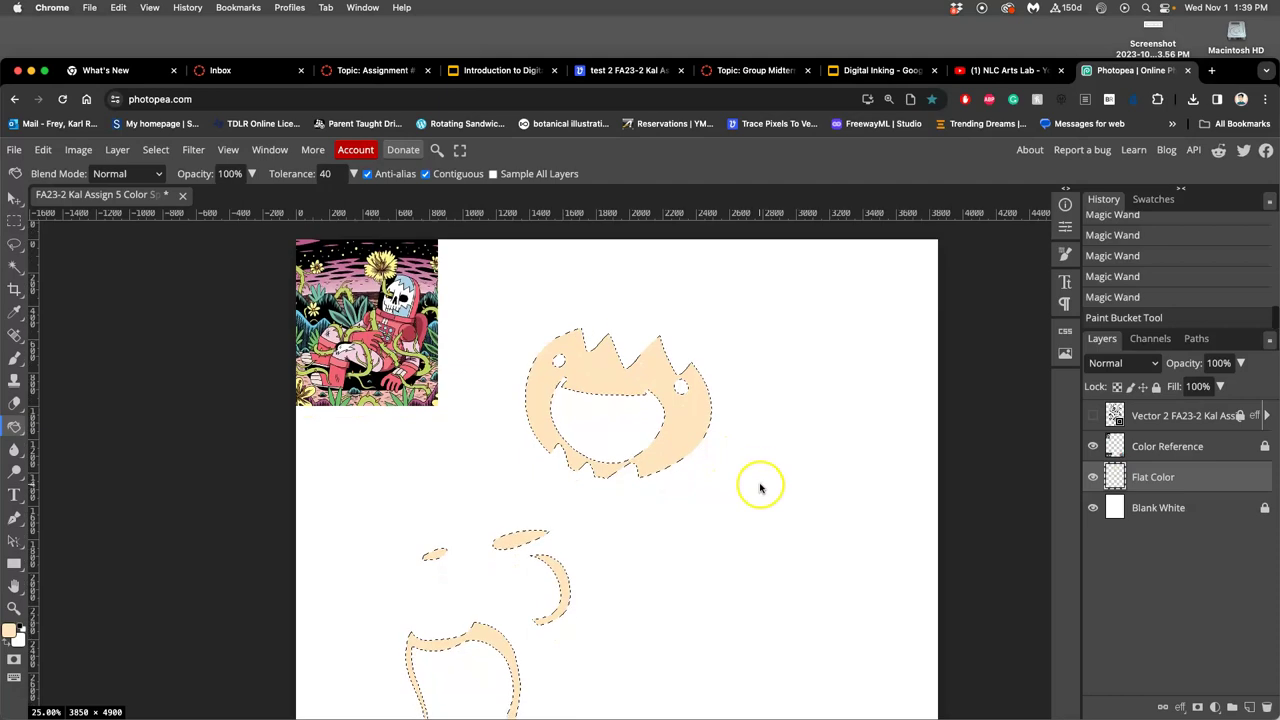
pyautogui.press('super+minus')
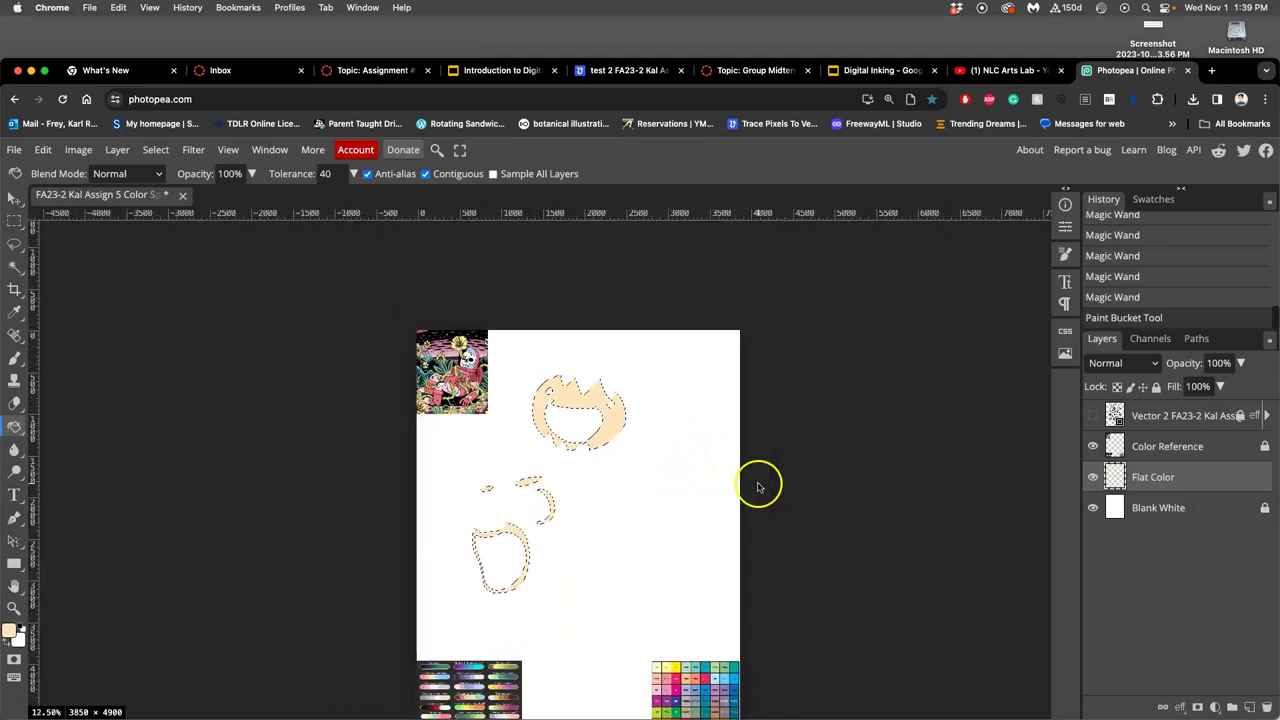
pyautogui.click(1093, 416)
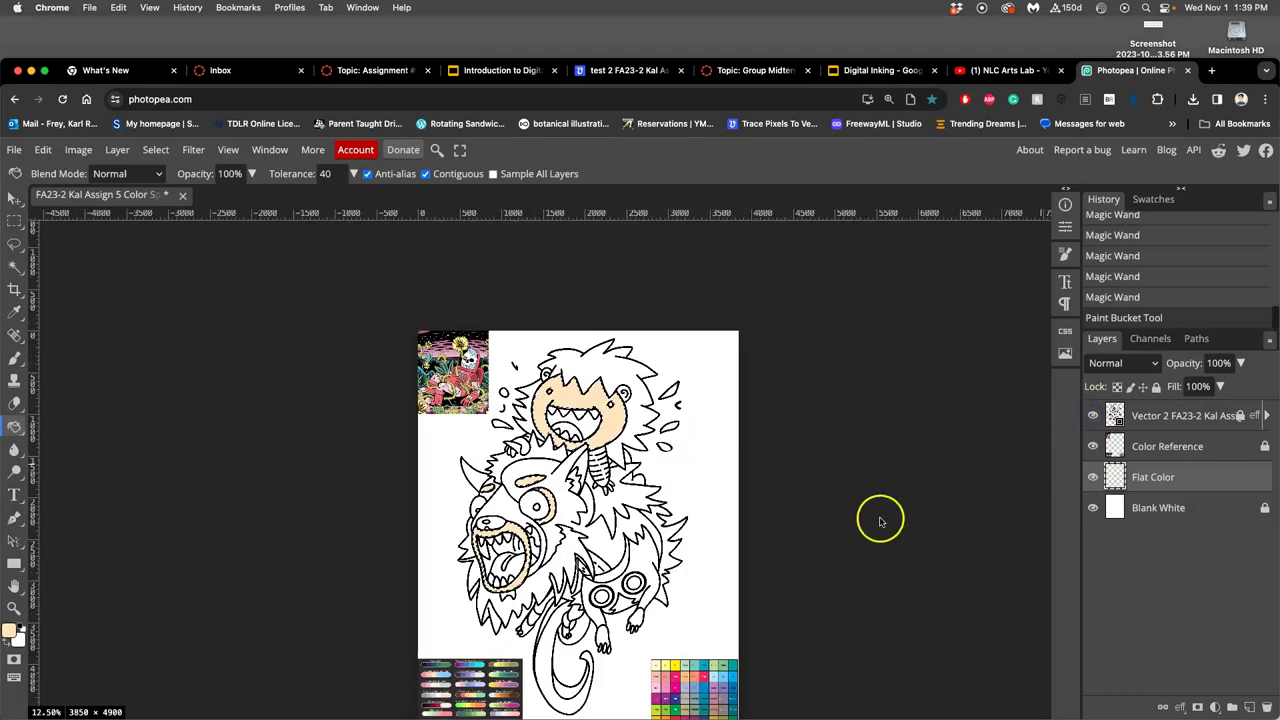
pyautogui.press('super+d')
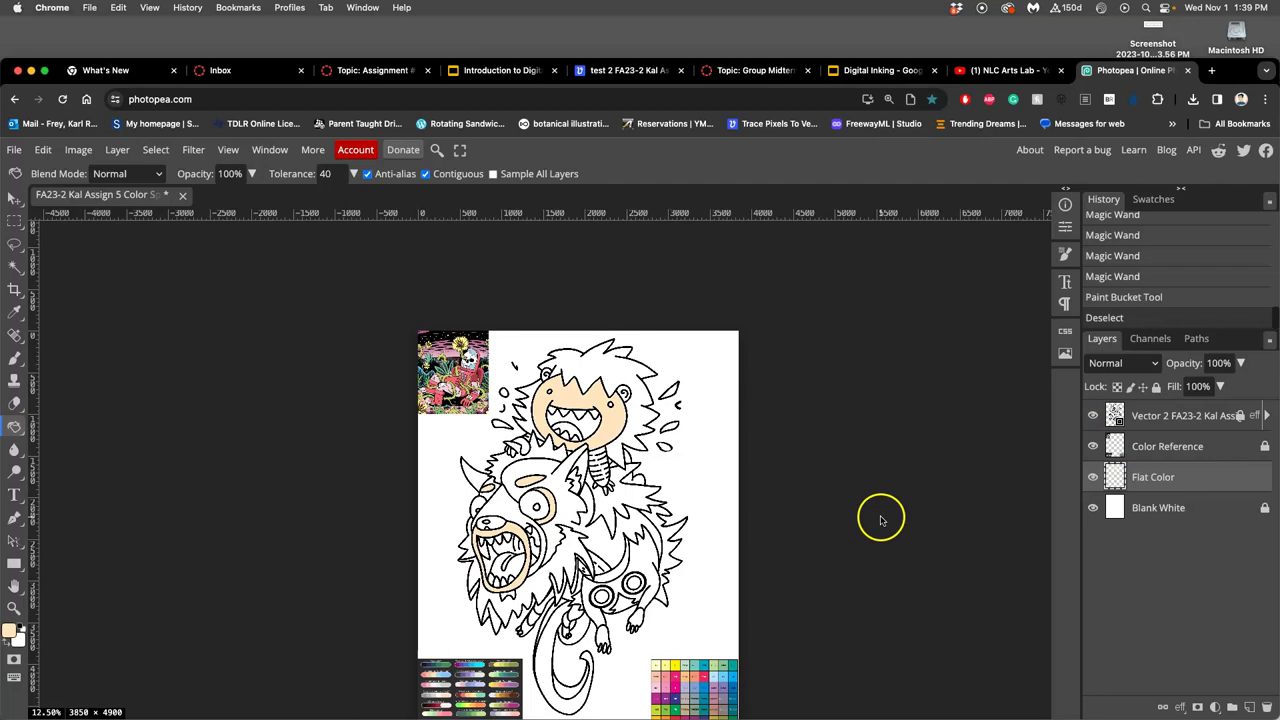
pyautogui.click(716, 502)
pyautogui.press('super+z')
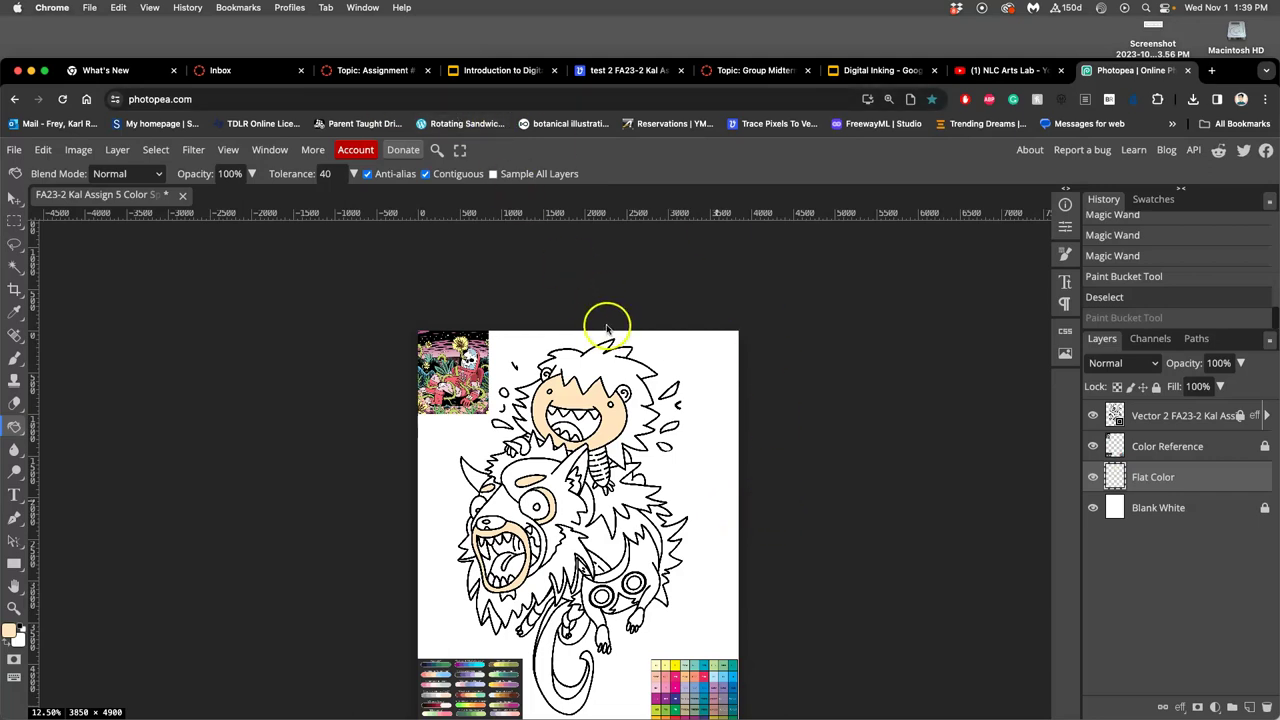
# Toggle the line art and white background off and on to inspect the peach fills.
pyautogui.click(1093, 415)
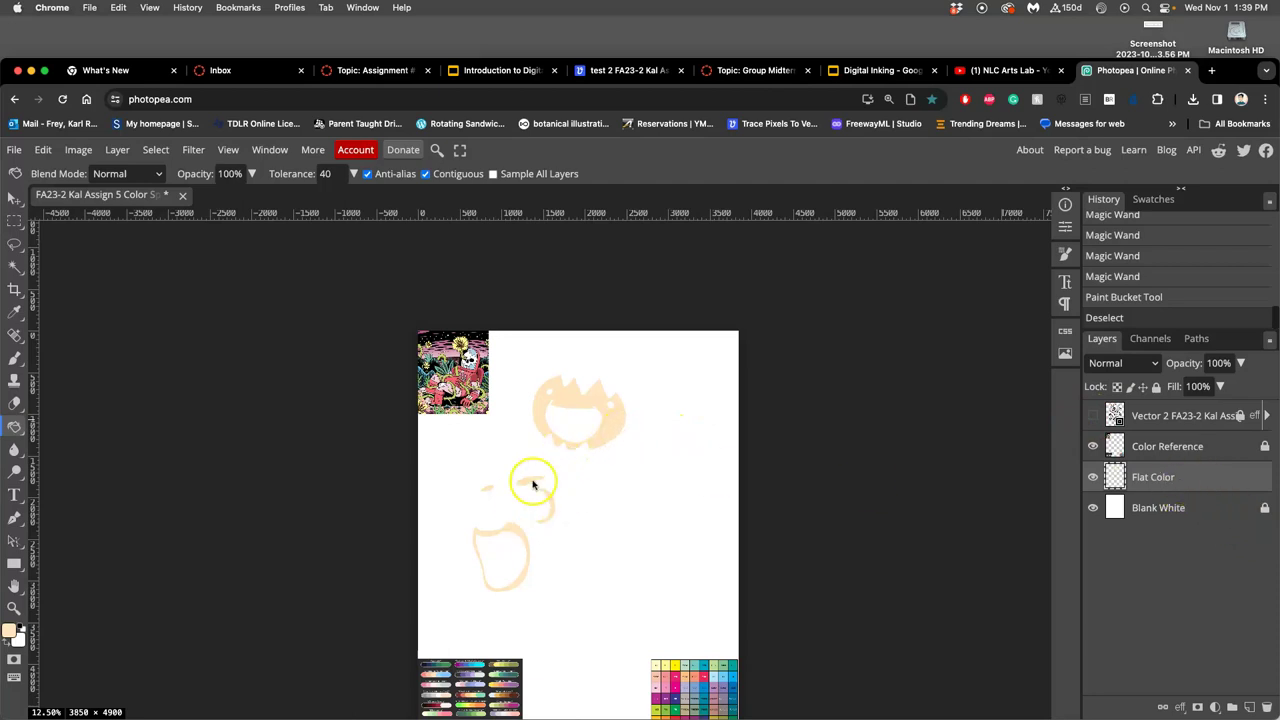
pyautogui.click(1093, 508)
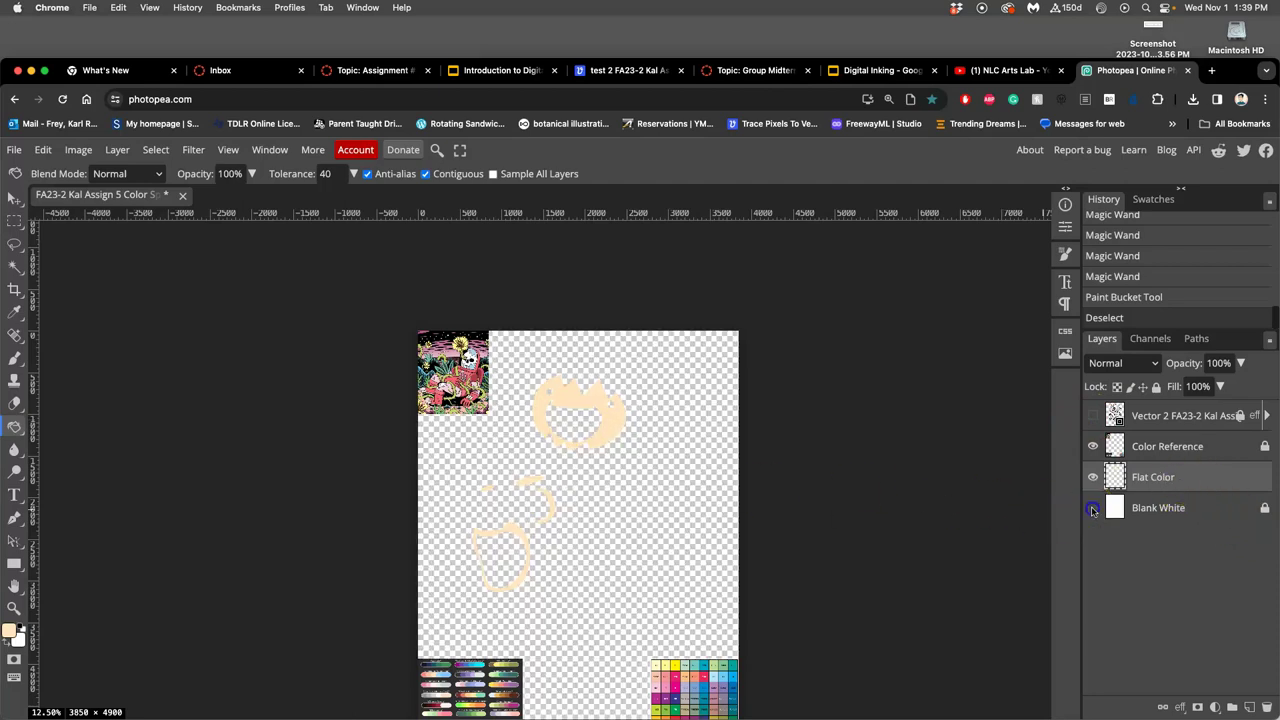
pyautogui.click(1093, 508)
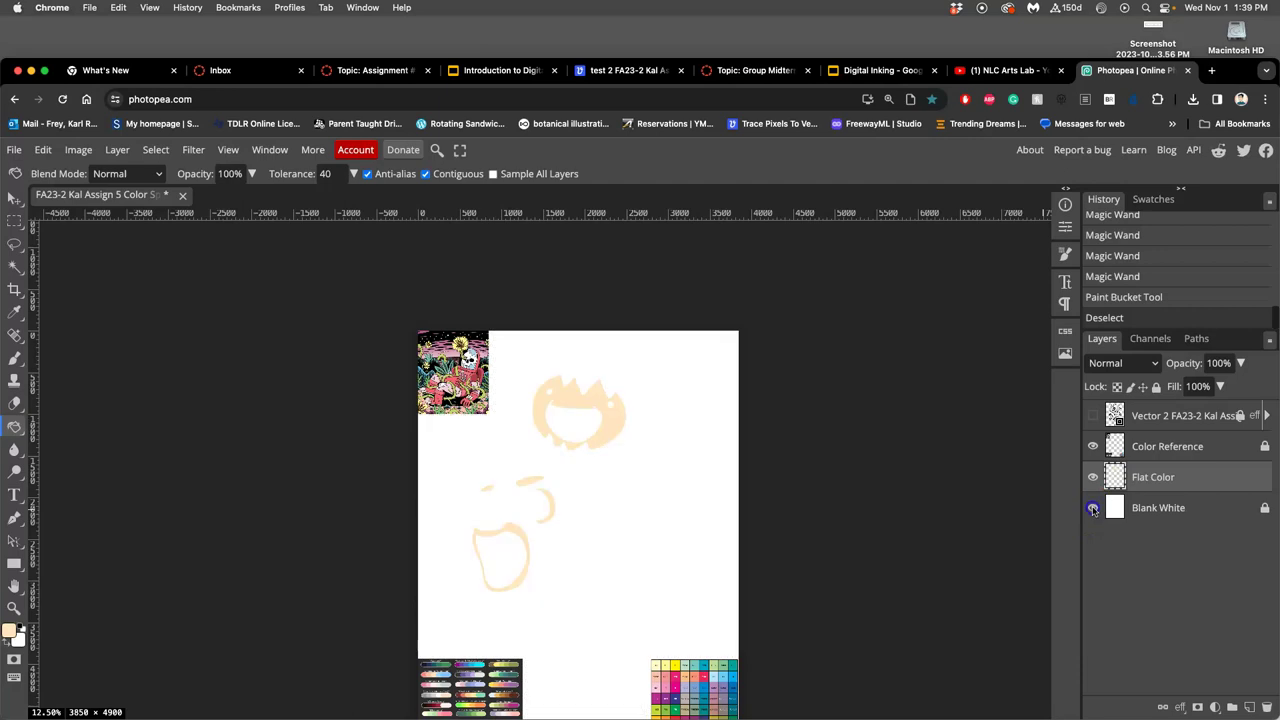
pyautogui.click(1092, 416)
pyautogui.click(1093, 417)
pyautogui.click(1093, 417)
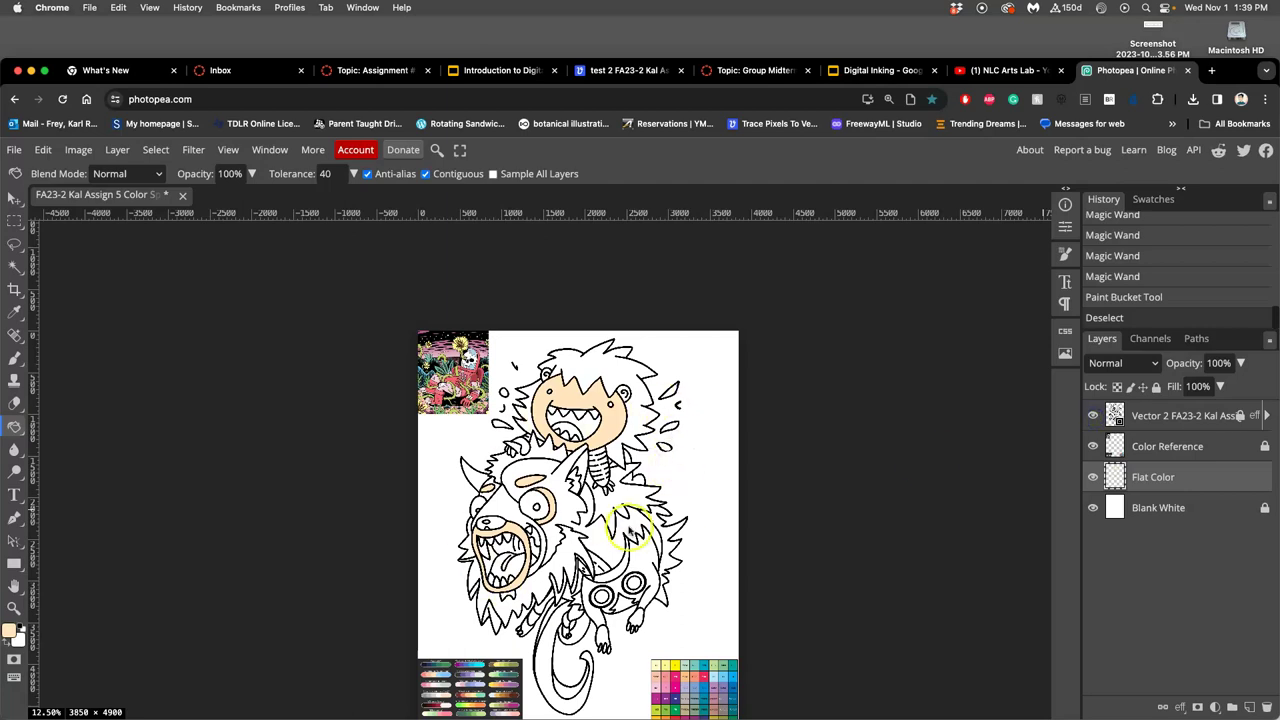
pyautogui.scroll(-2, 635, 527)
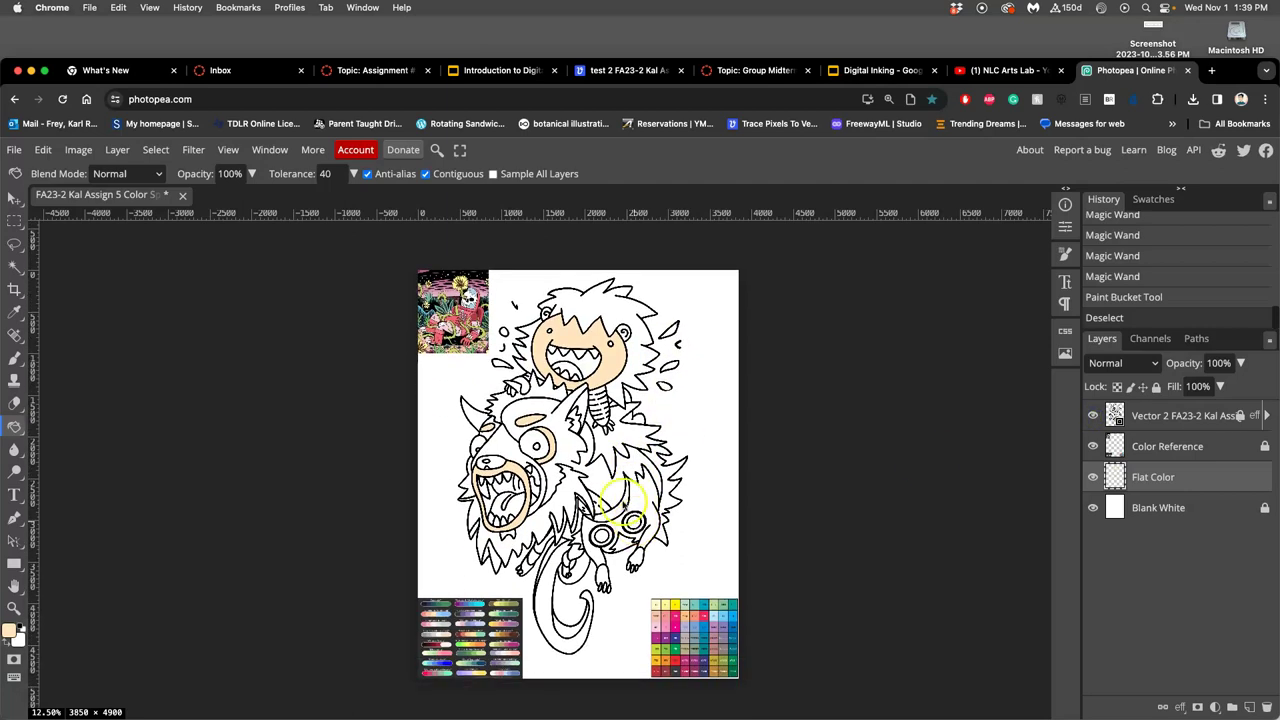
# Save the changes to the PSD and move the browser window aside.
pyautogui.press('super+s')
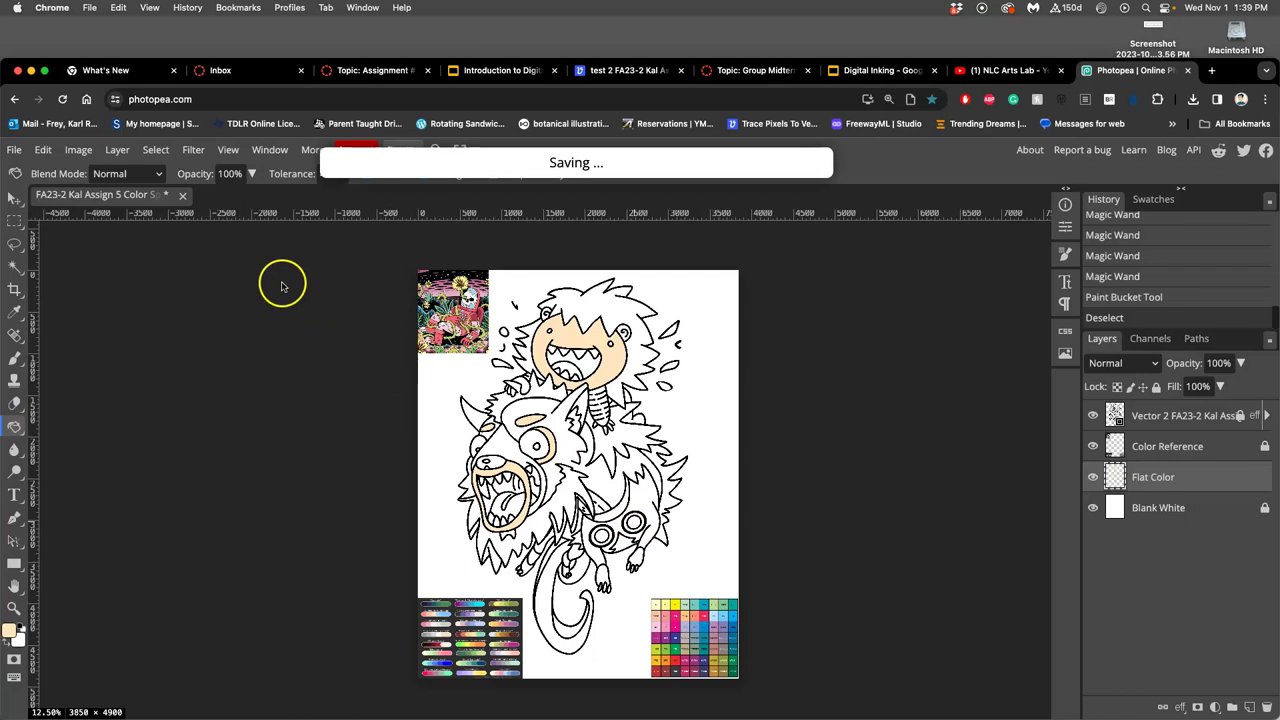
pyautogui.click(737, 196)
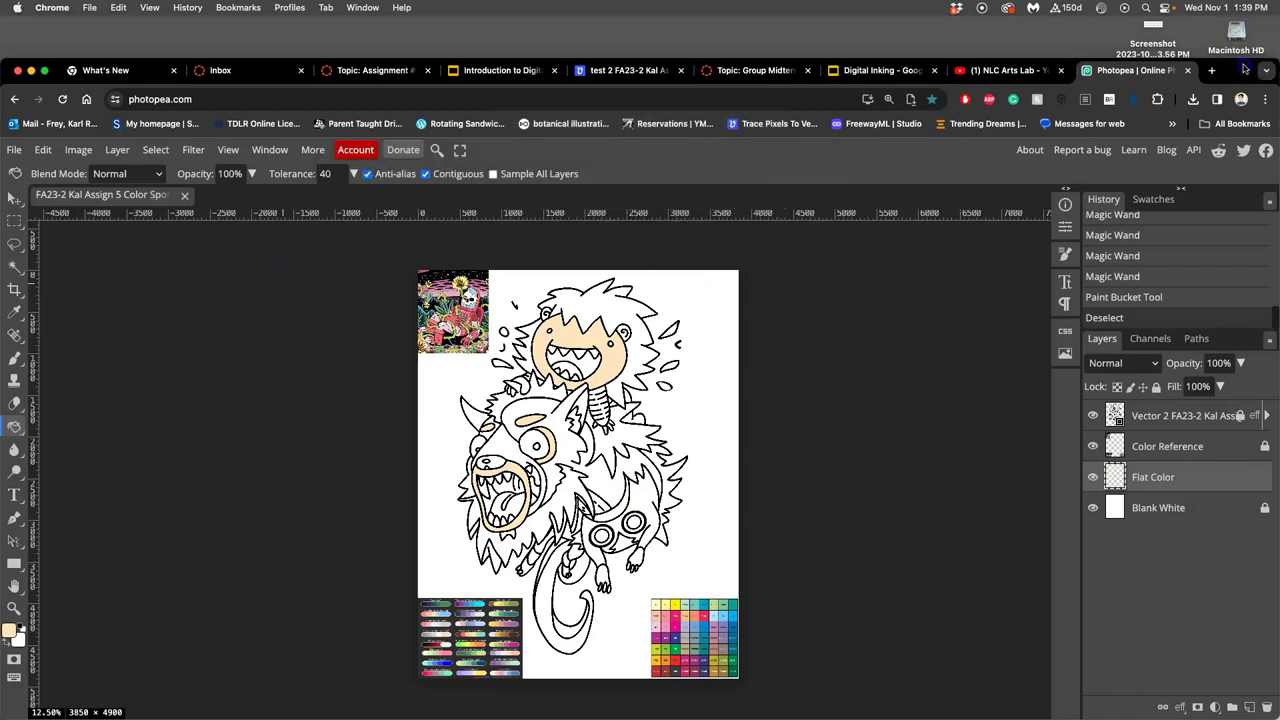
pyautogui.moveTo(1240, 66); pyautogui.dragTo(1020, 66)
# Tag the saved PSD green in the Assign - 5 folder and return to Photopea.
pyautogui.click(1216, 272)
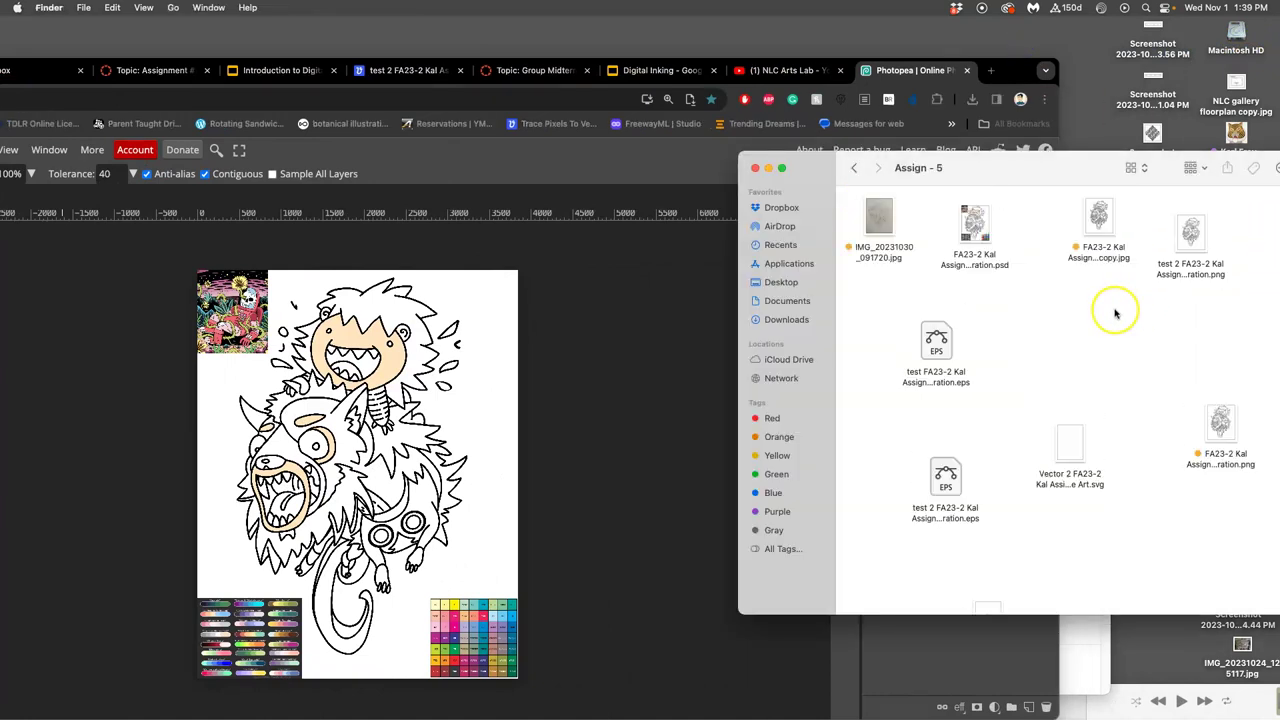
pyautogui.rightClick(978, 228)
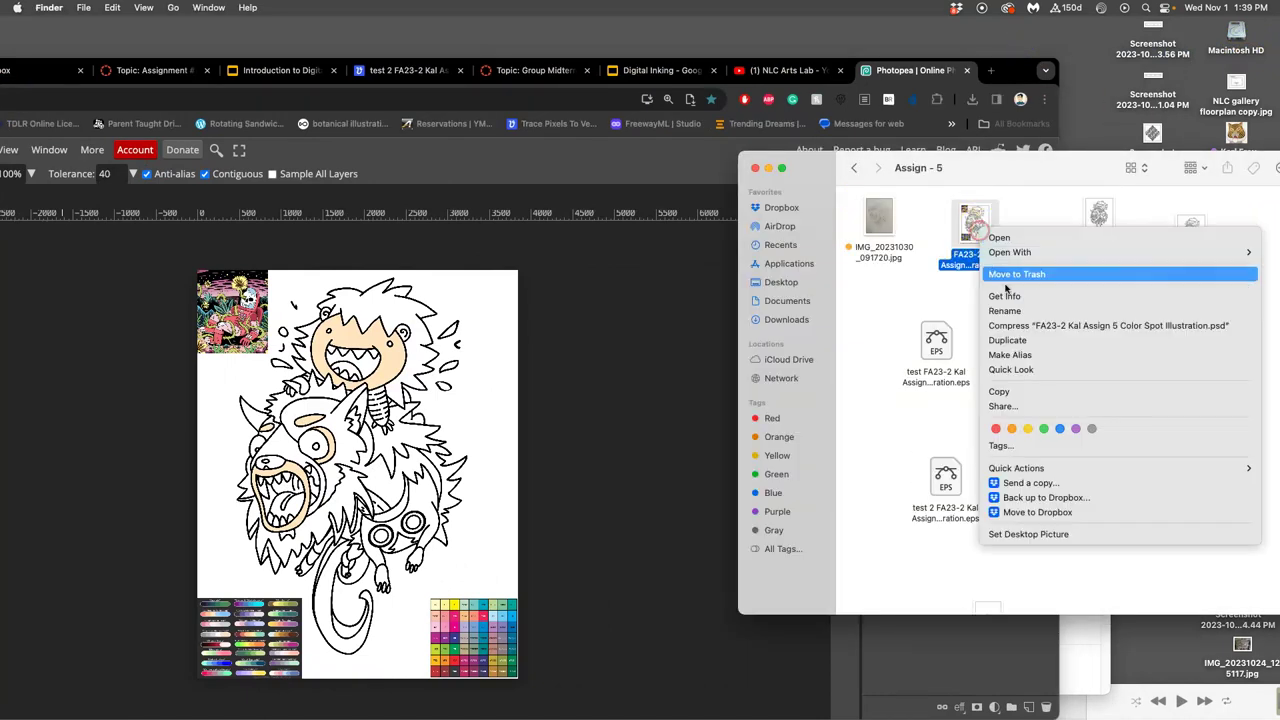
pyautogui.click(1047, 425)
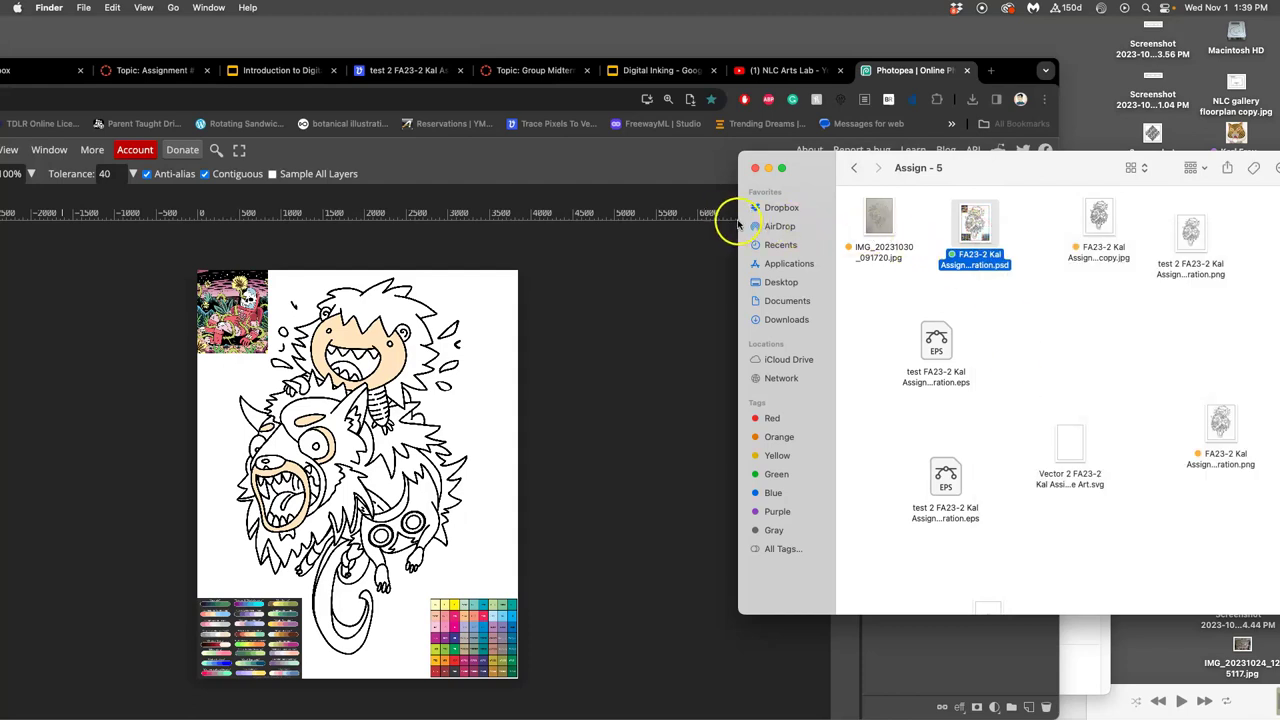
pyautogui.moveTo(738, 228); pyautogui.dragTo(940, 226)
pyautogui.click(669, 266)
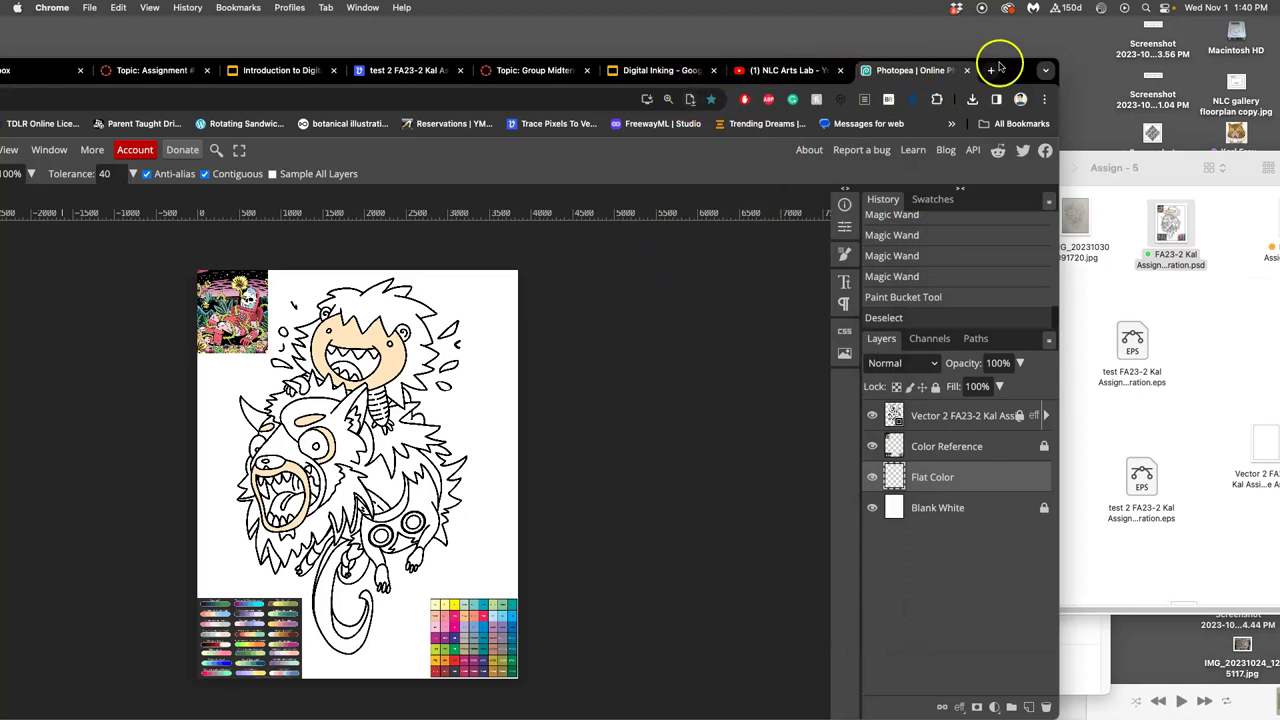
# Quit Adobe Illustrator, Adobe Photoshop and the other running apps from their Dock menus.
pyautogui.moveTo(1000, 58); pyautogui.dragTo(1147, 49)
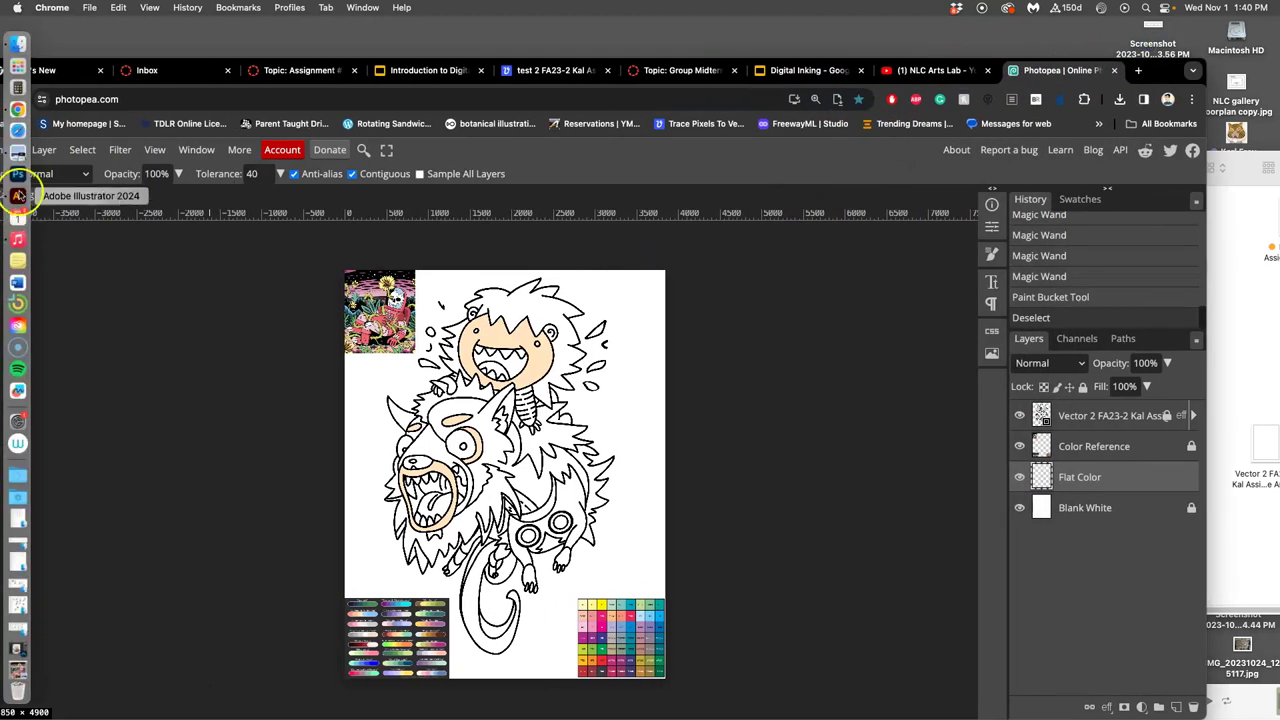
pyautogui.rightClick(10, 177)
pyautogui.click(62, 217)
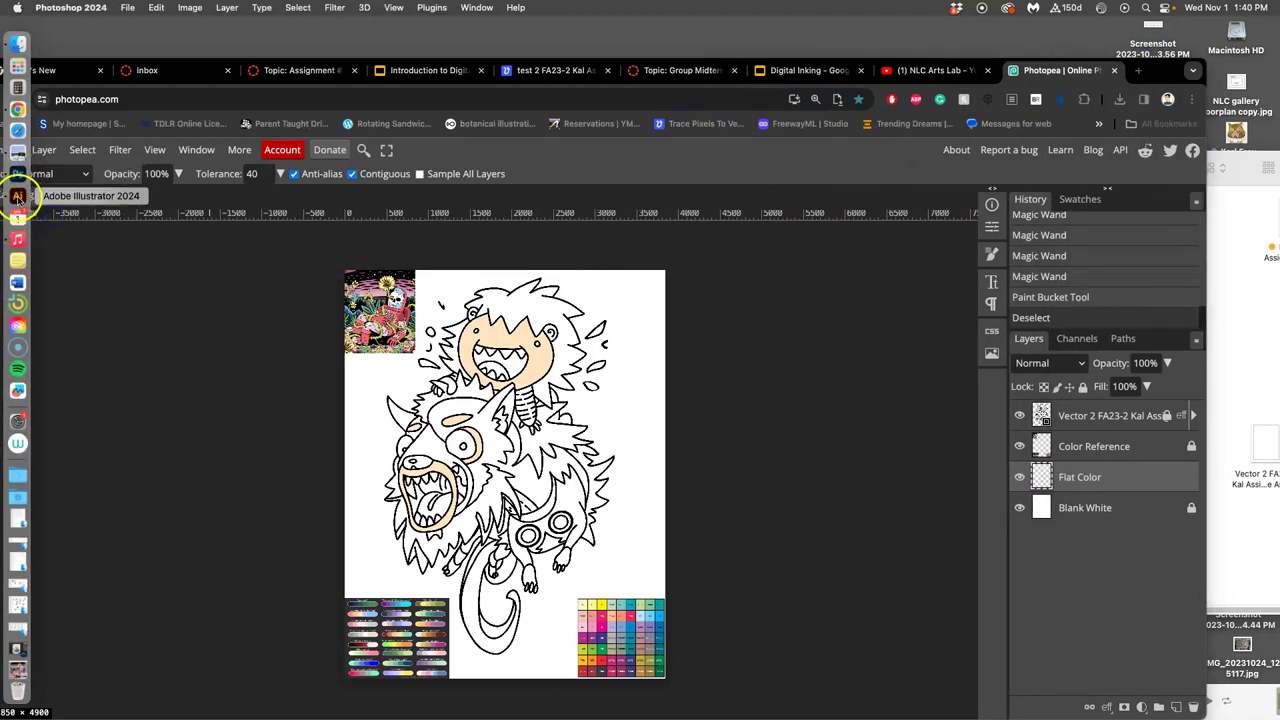
pyautogui.rightClick(18, 196)
pyautogui.click(58, 277)
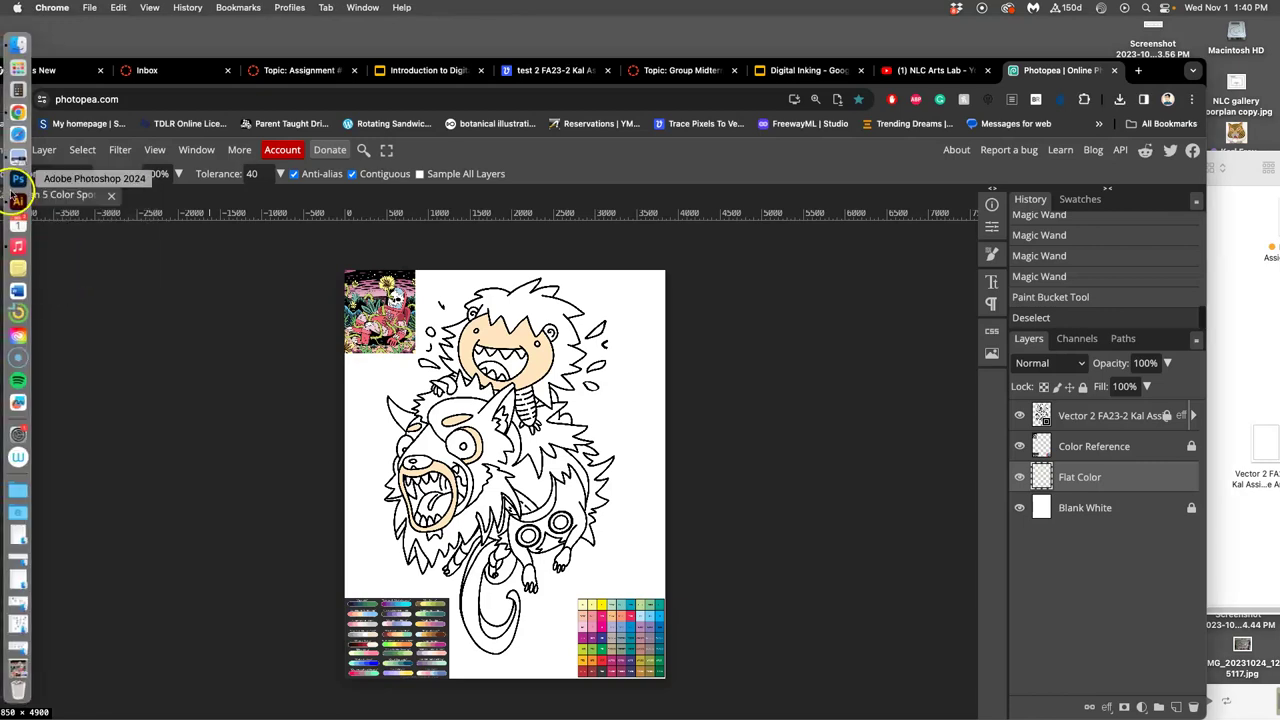
pyautogui.rightClick(18, 200)
pyautogui.click(60, 284)
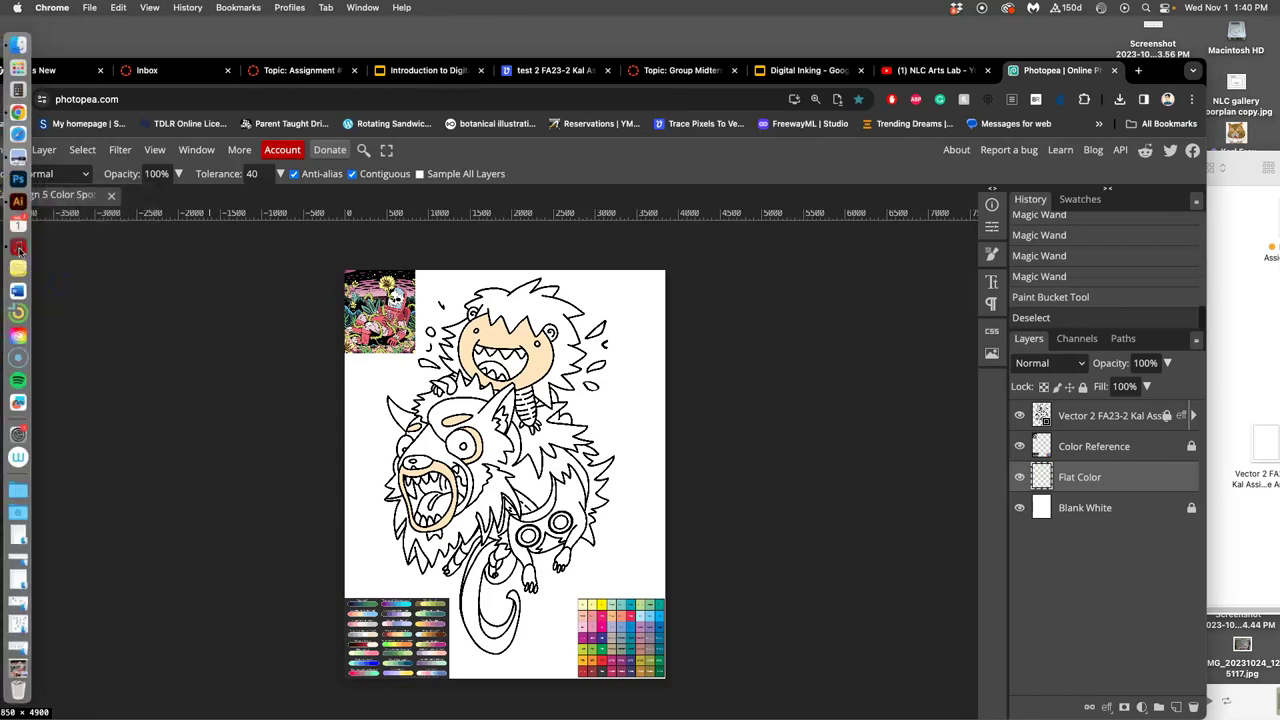
pyautogui.rightClick(20, 262)
pyautogui.click(62, 512)
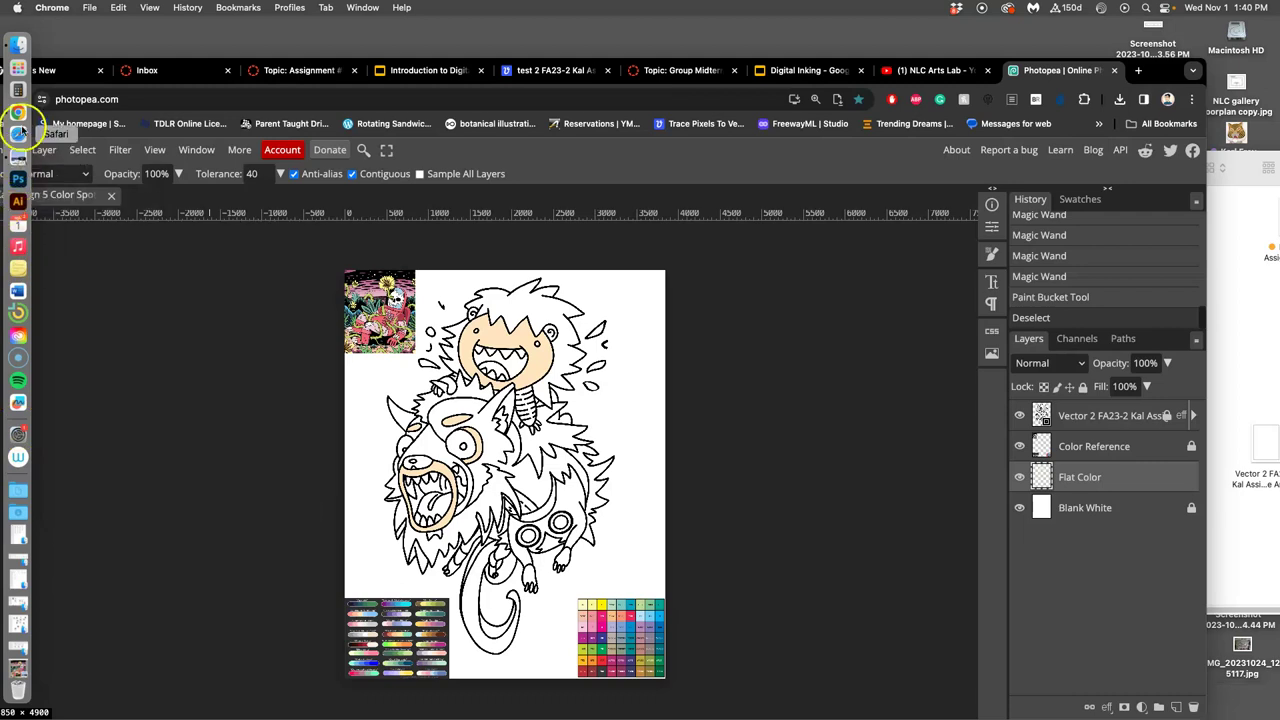
pyautogui.rightClick(18, 157)
pyautogui.click(69, 370)
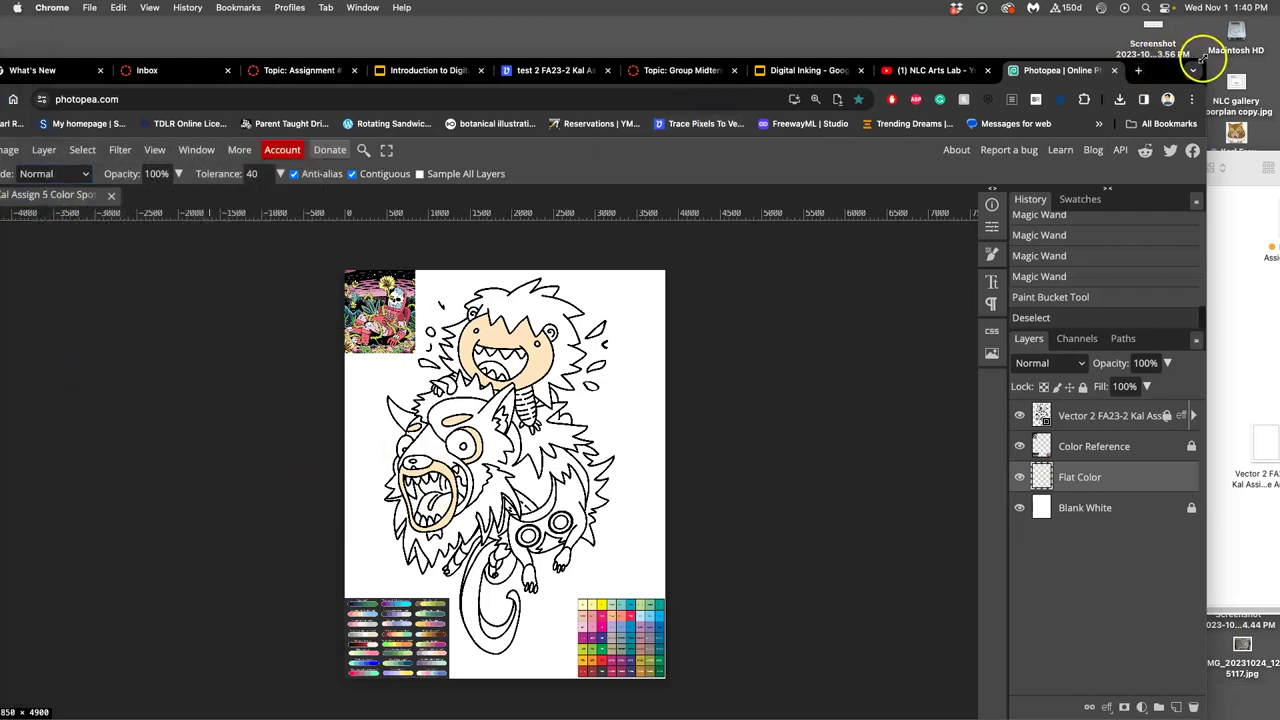
# Close the Photopea window, quit Google Chrome completely, and relaunch it from the Dock.
pyautogui.moveTo(1204, 60); pyautogui.dragTo(1116, 73)
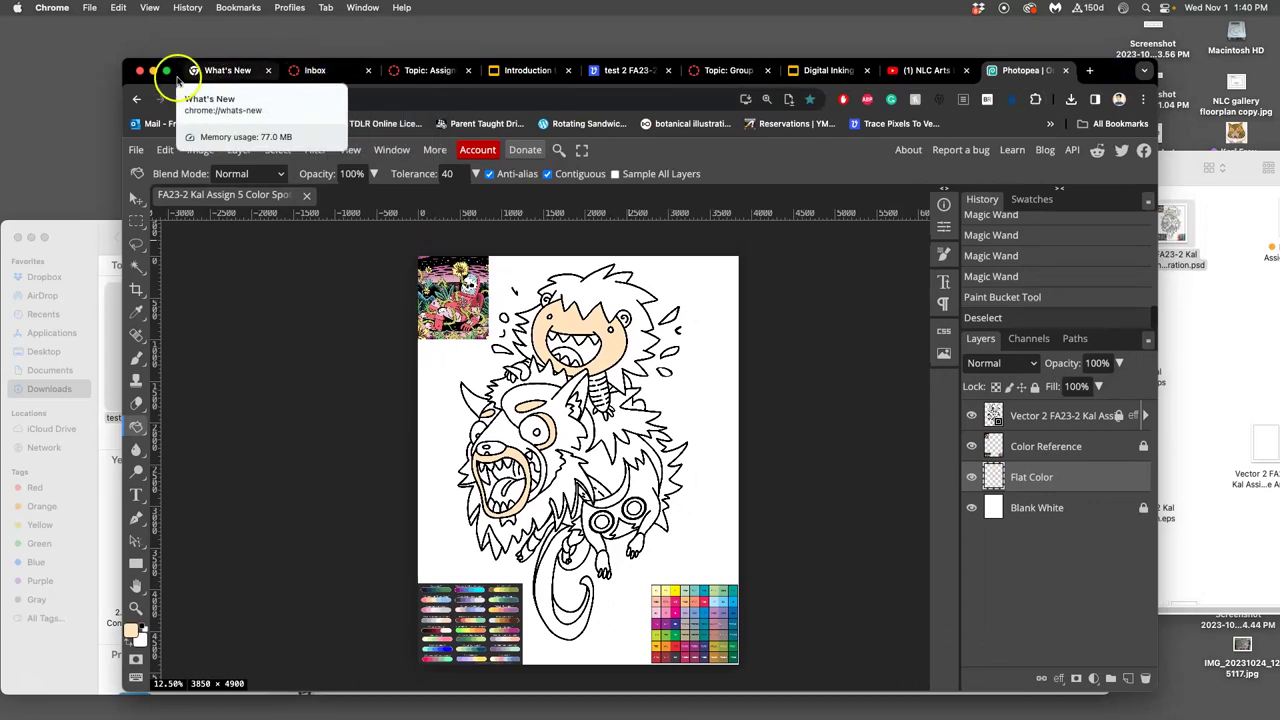
pyautogui.click(140, 71)
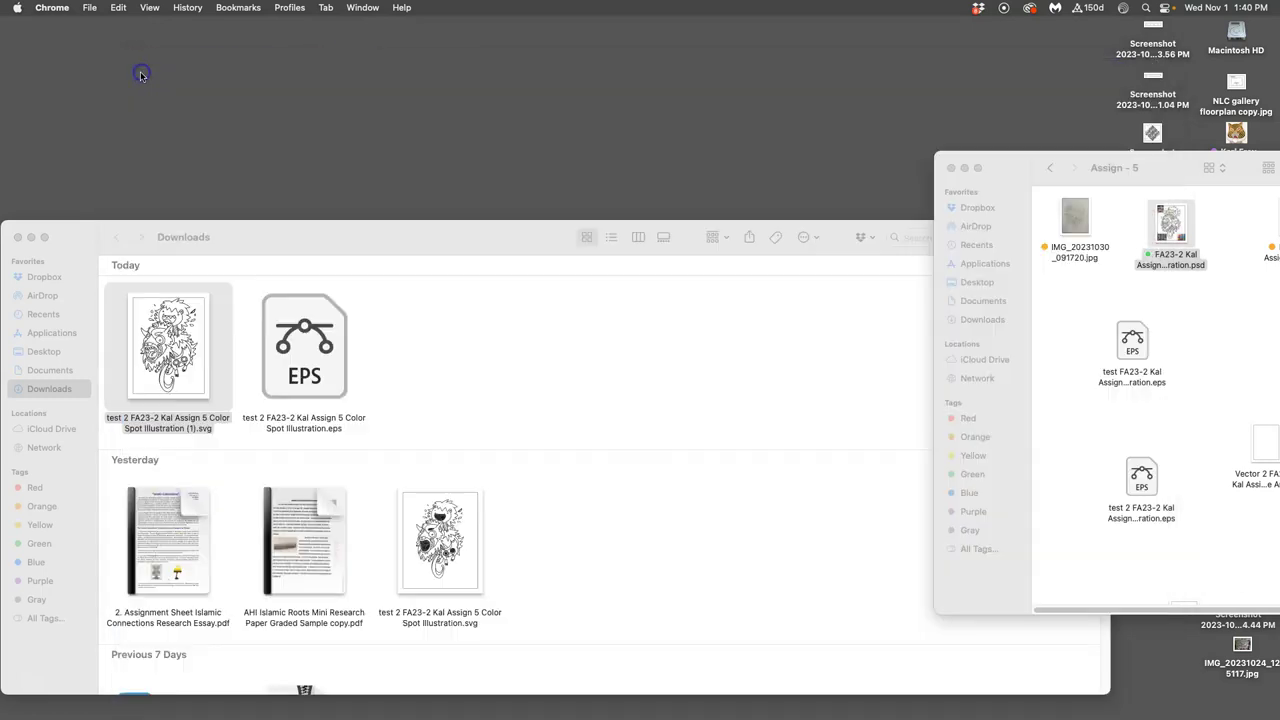
pyautogui.click(52, 8)
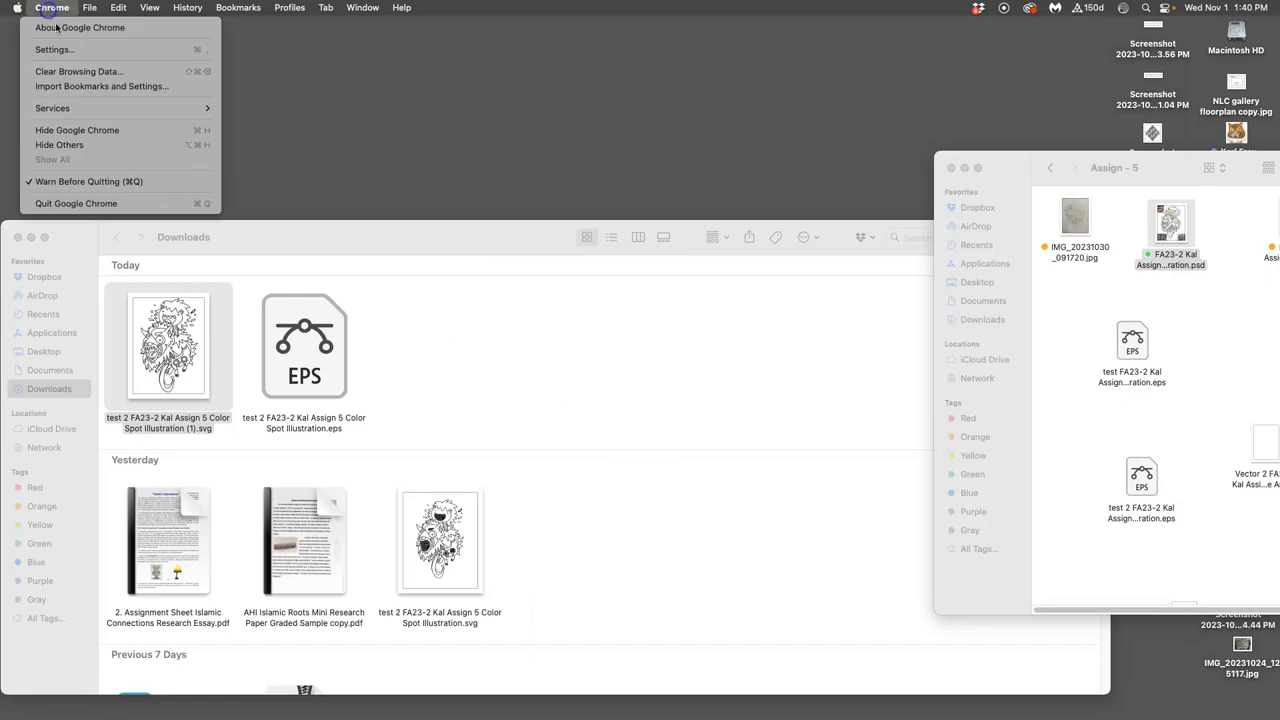
pyautogui.click(104, 200)
pyautogui.moveTo(15, 160)
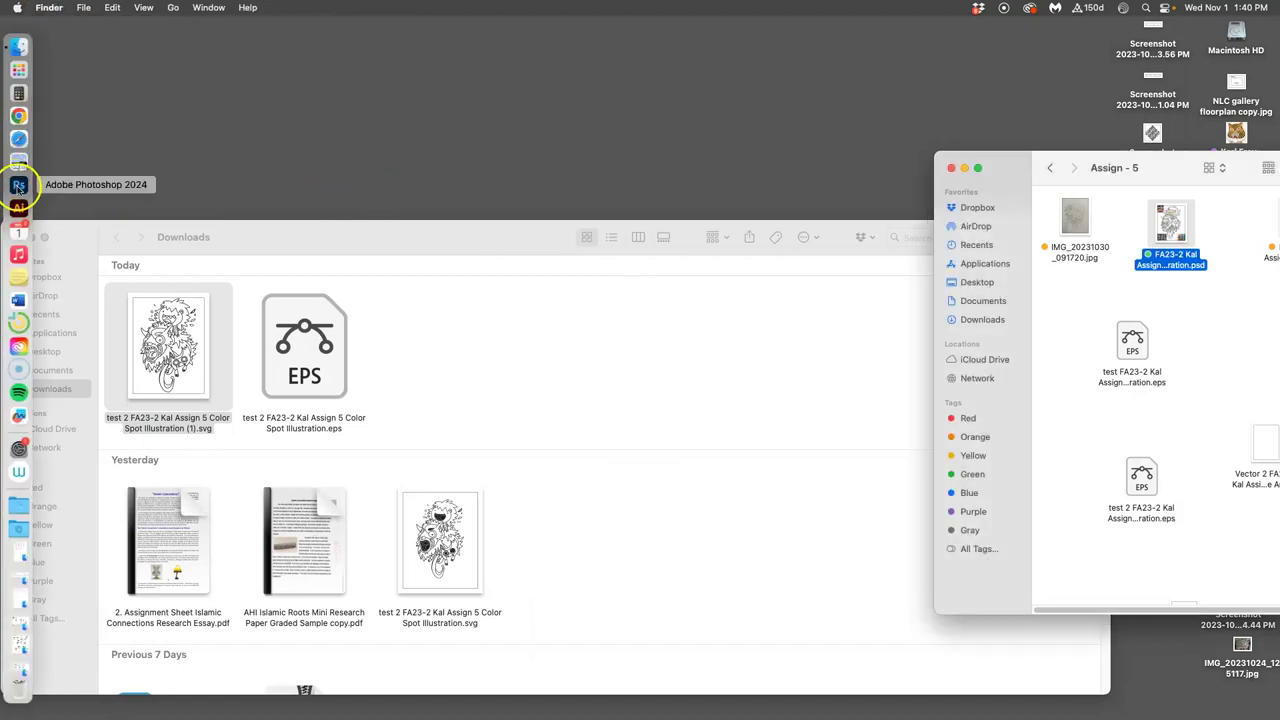
pyautogui.click(44, 126)
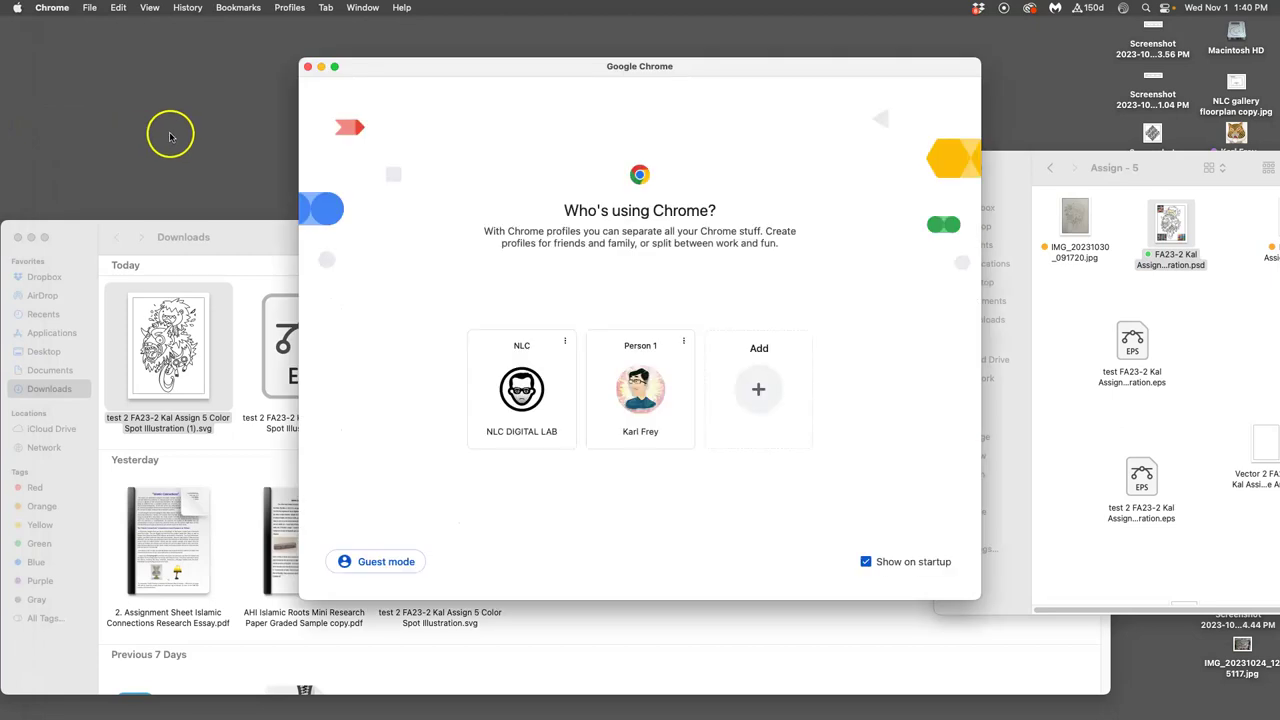
# Continue with the NLC profile, load photopea.com, and dismiss the Restore pages prompt.
pyautogui.click(557, 391)
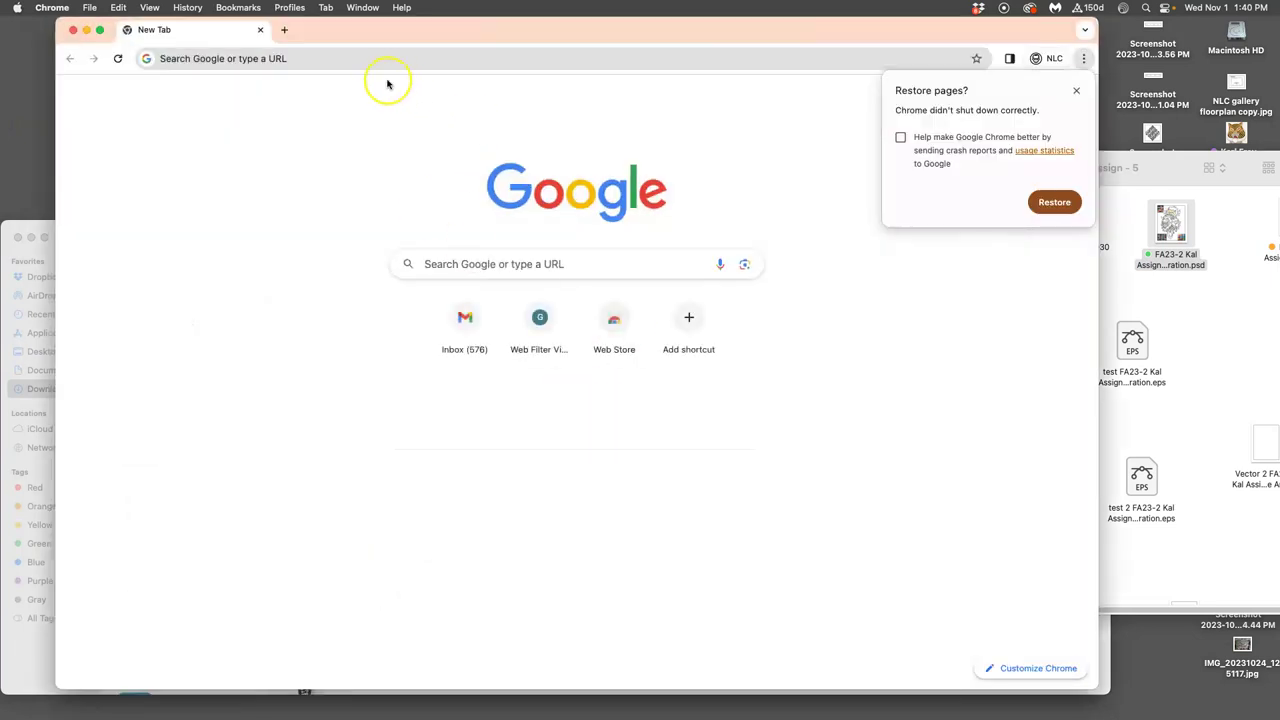
pyautogui.click(319, 63)
pyautogui.write('pho')
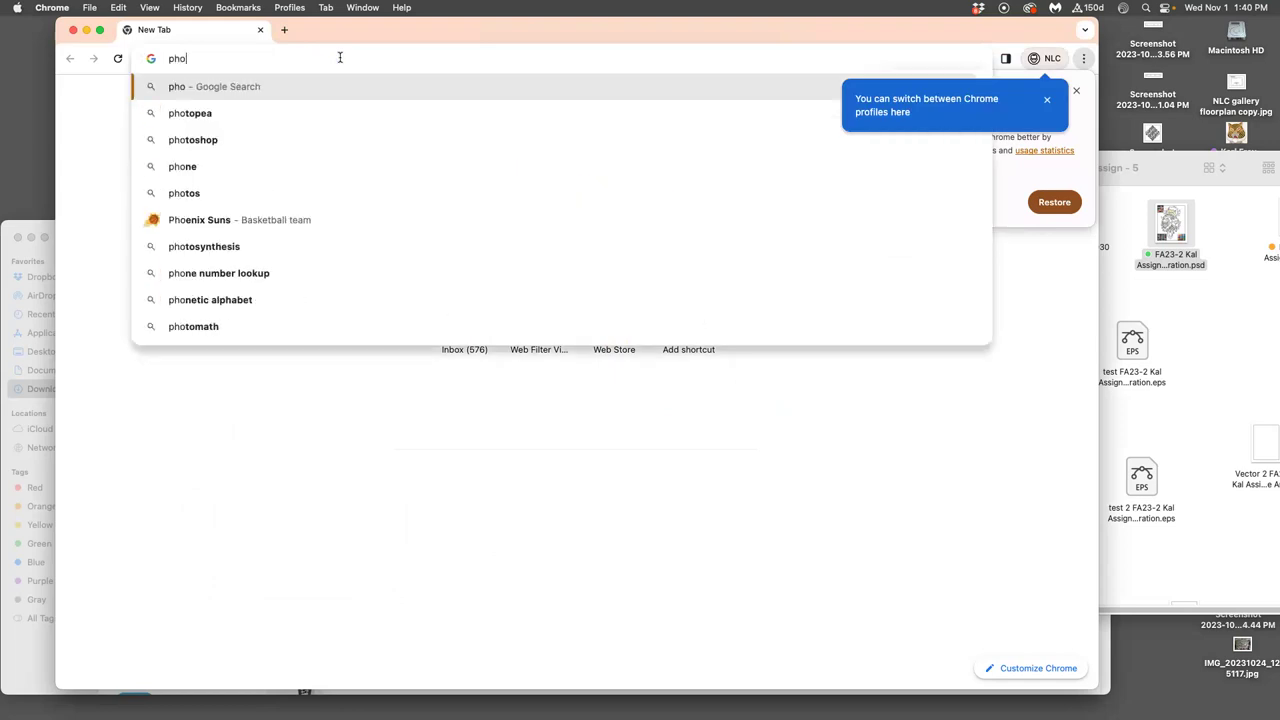
pyautogui.write('topea.com')
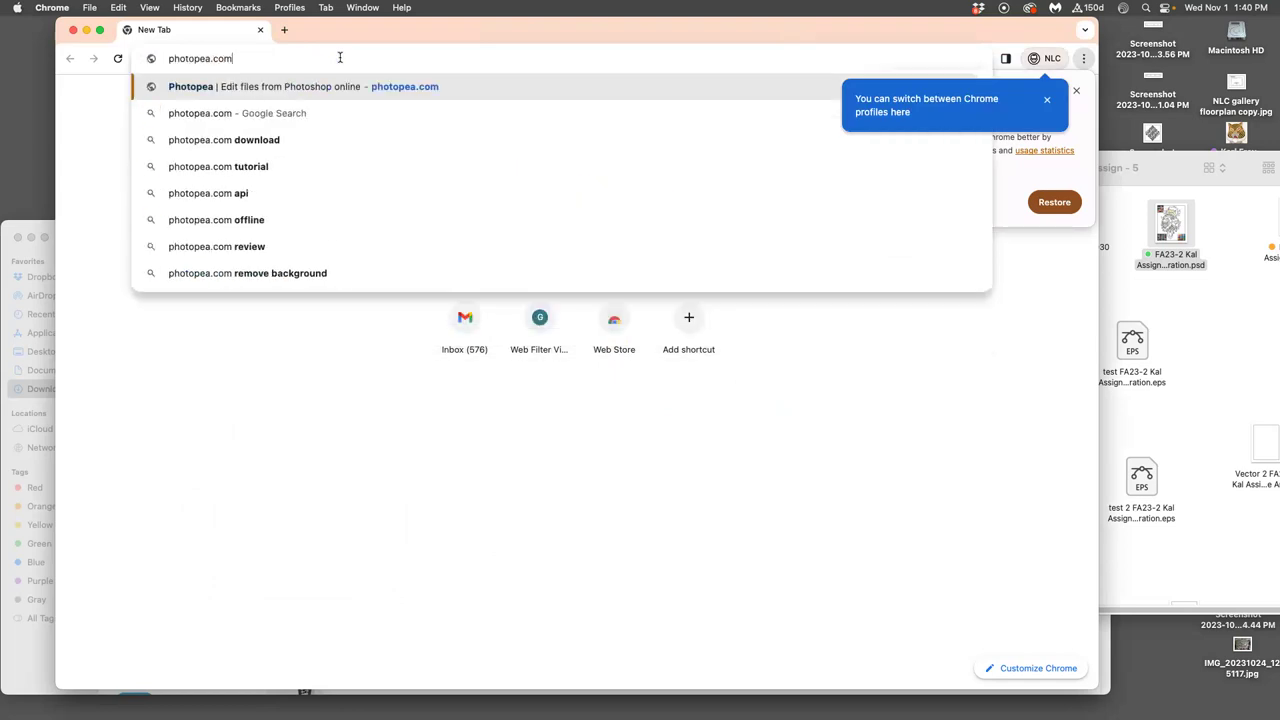
pyautogui.press('Return')
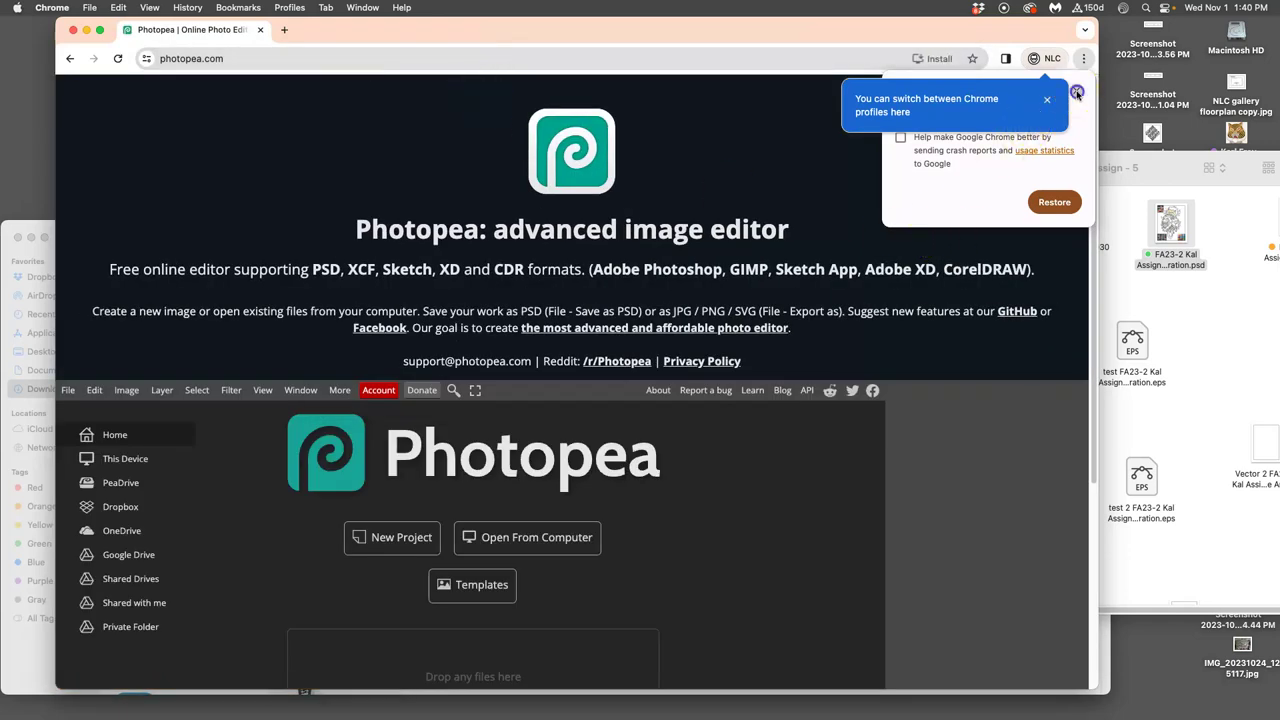
pyautogui.click(1077, 92)
pyautogui.scroll(-1, 732, 508)
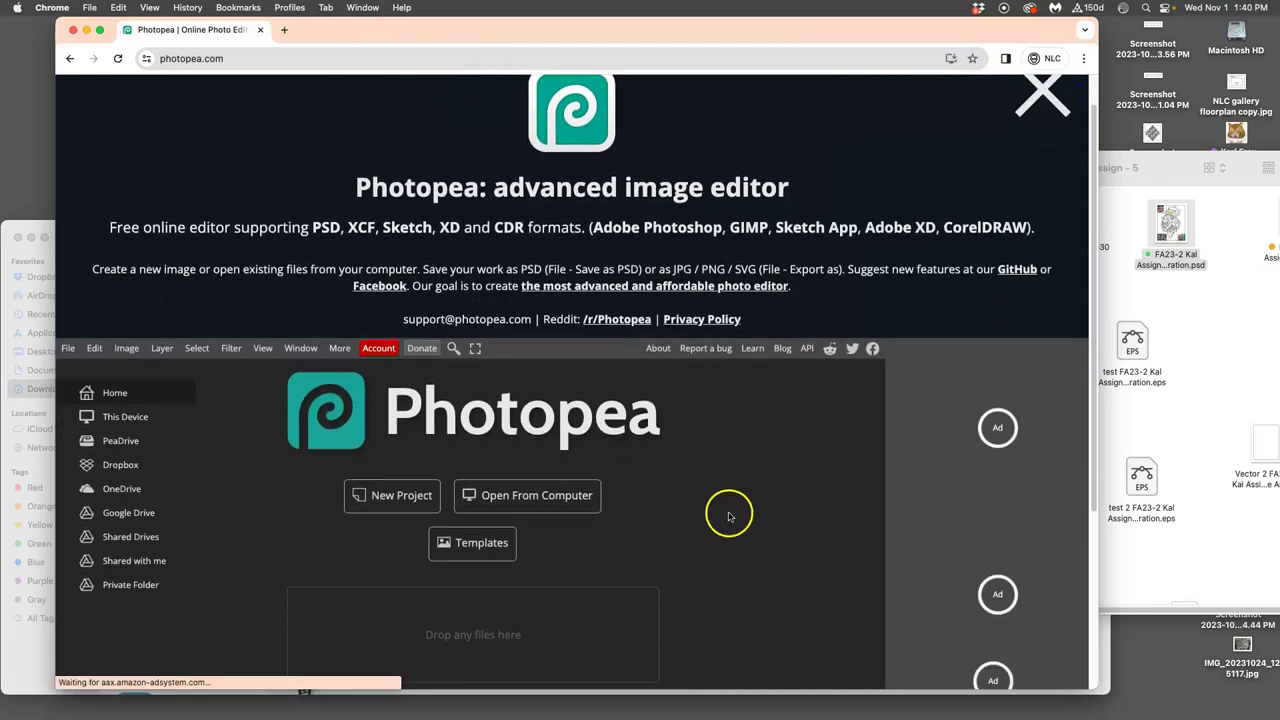
pyautogui.scroll(-5, 751, 383)
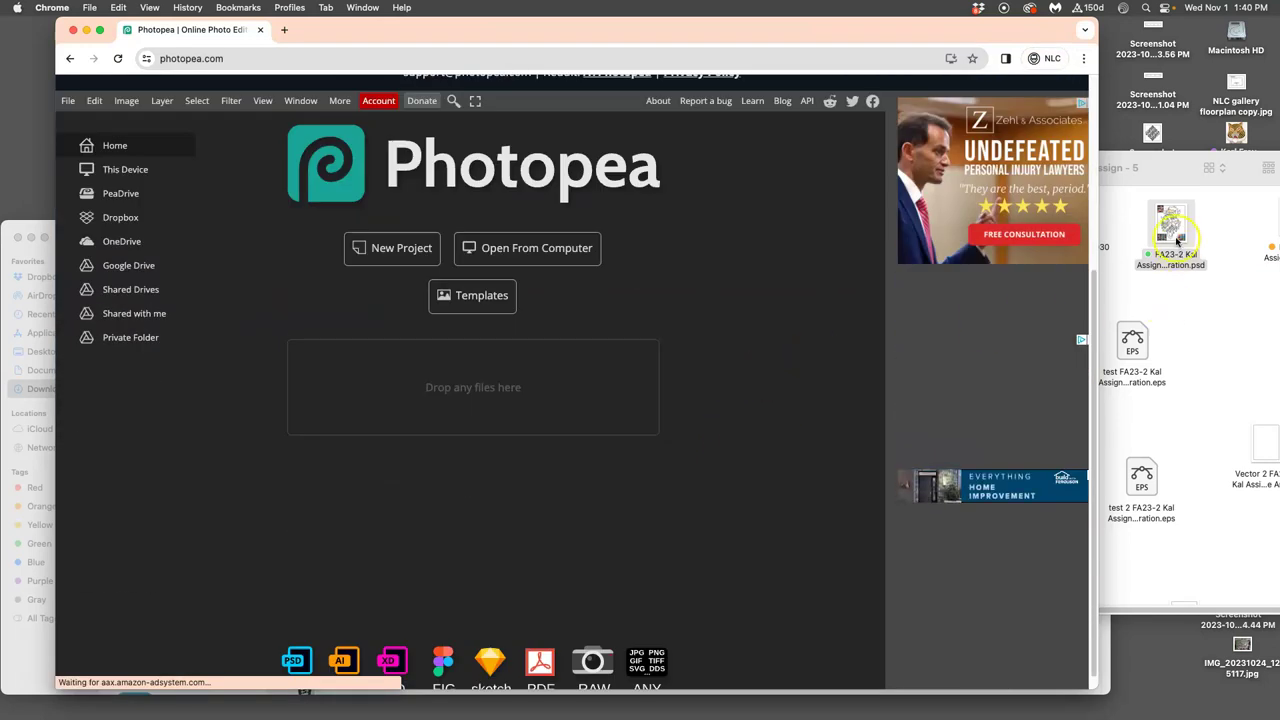
# Drop the FA23-2 Kal Assign 5 PSD onto Photopea, then widen the Chrome window across the screen.
pyautogui.moveTo(1178, 236); pyautogui.dragTo(529, 420)
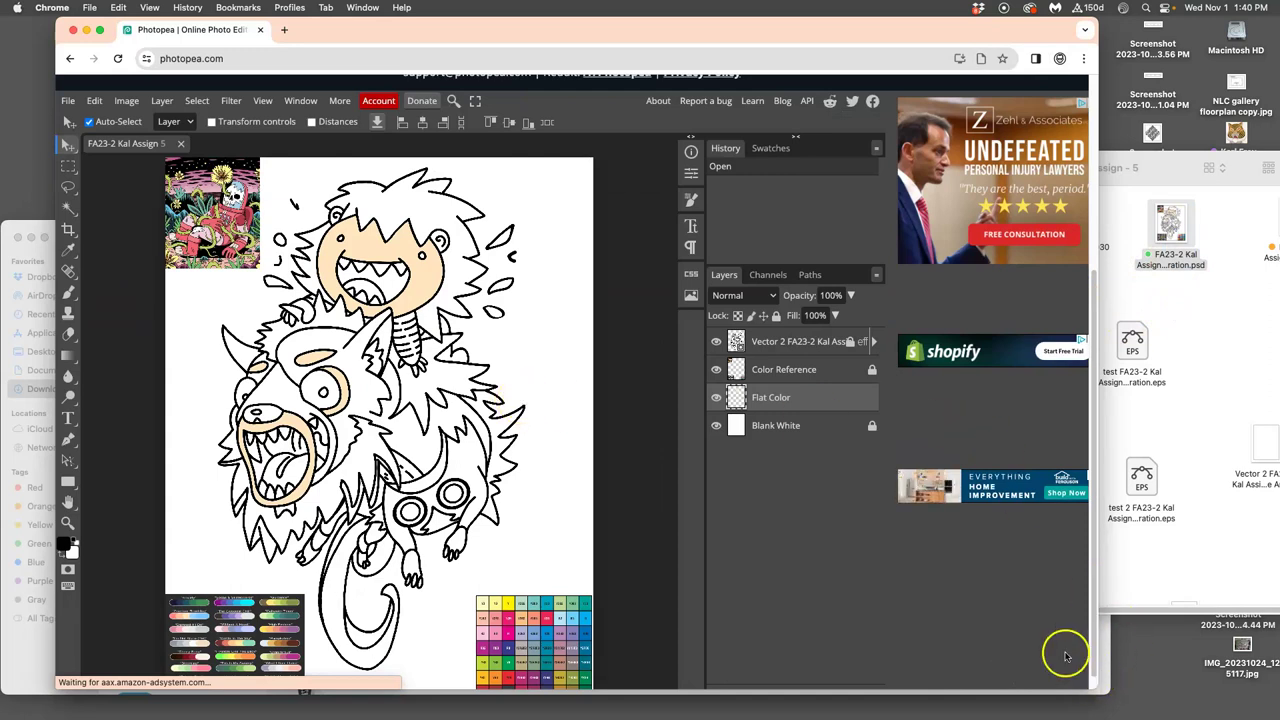
pyautogui.moveTo(1099, 19); pyautogui.dragTo(1278, 53)
pyautogui.moveTo(822, 58); pyautogui.dragTo(1020, 38)
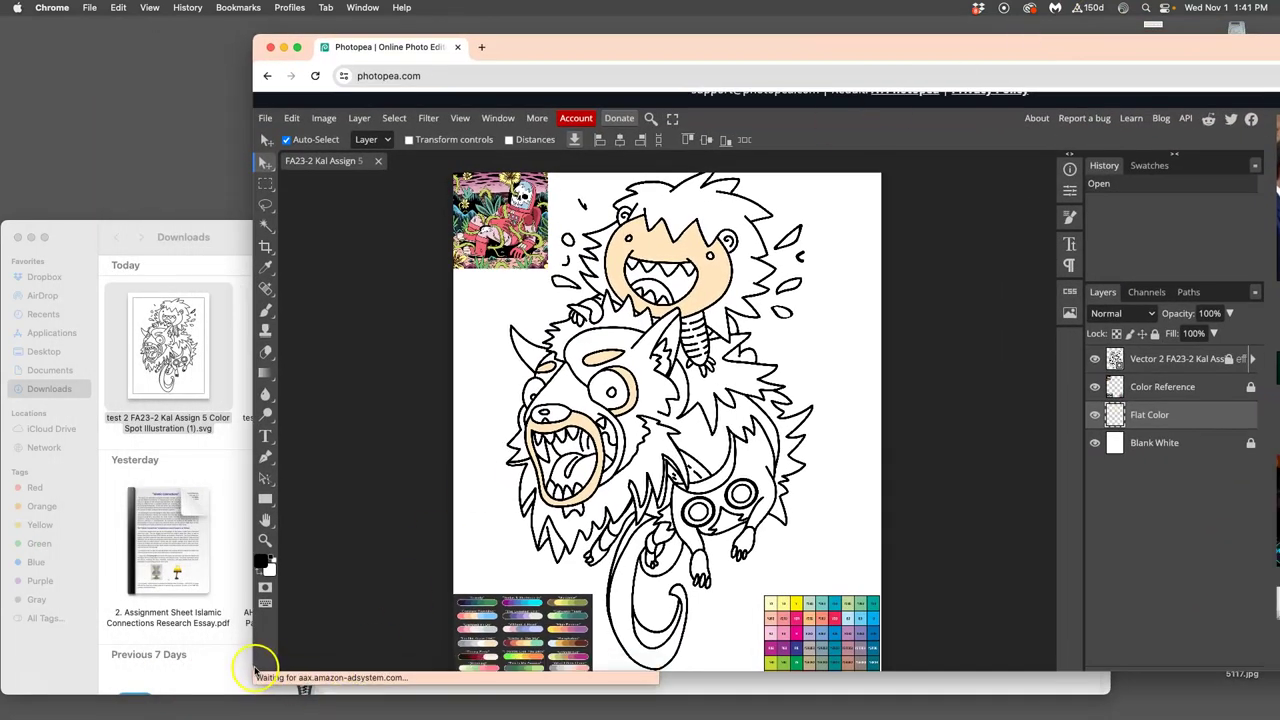
pyautogui.moveTo(243, 668); pyautogui.dragTo(11, 688)
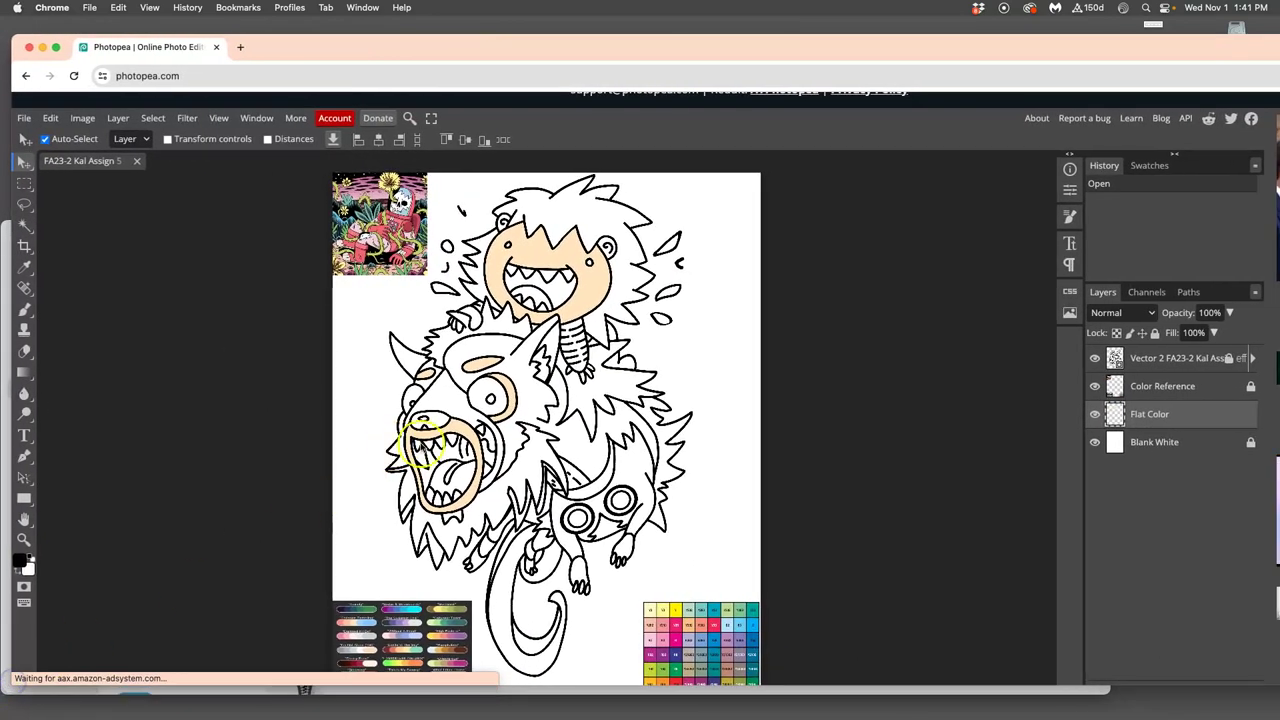
# Make Vector 2 active and Magic Wand three white hair areas at Tolerance 16.
pyautogui.click(1186, 370)
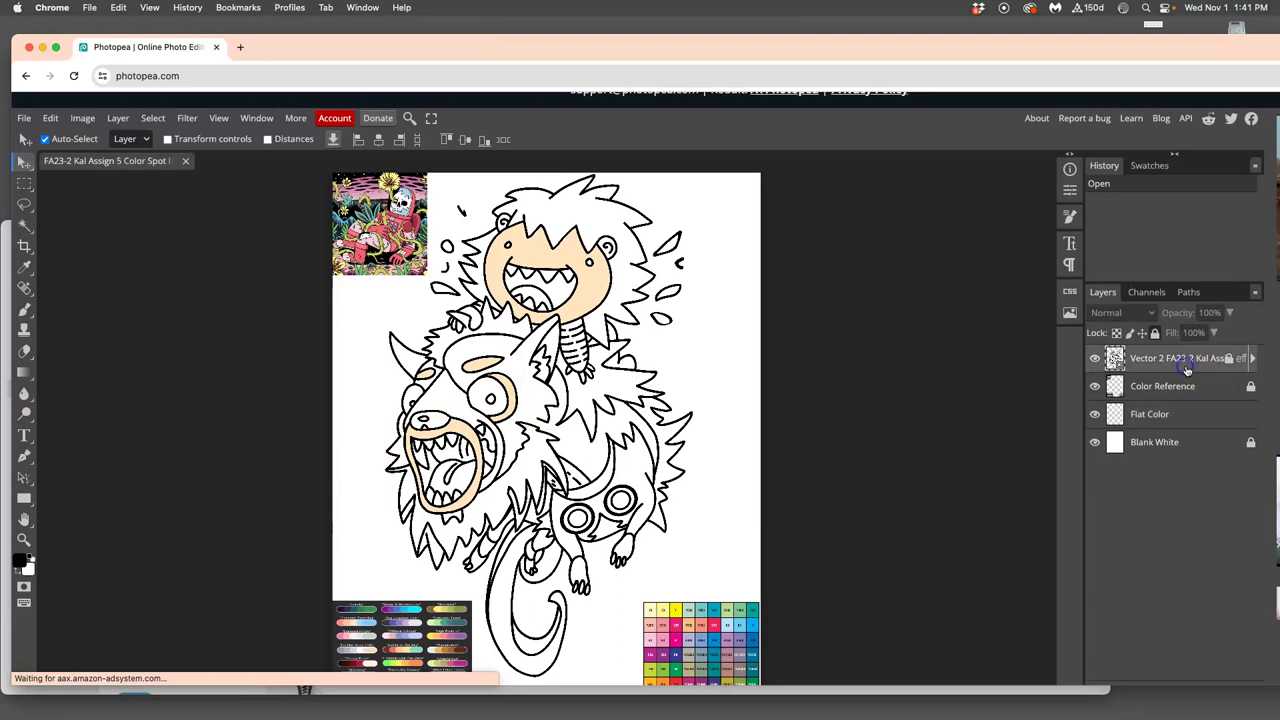
pyautogui.click(25, 207)
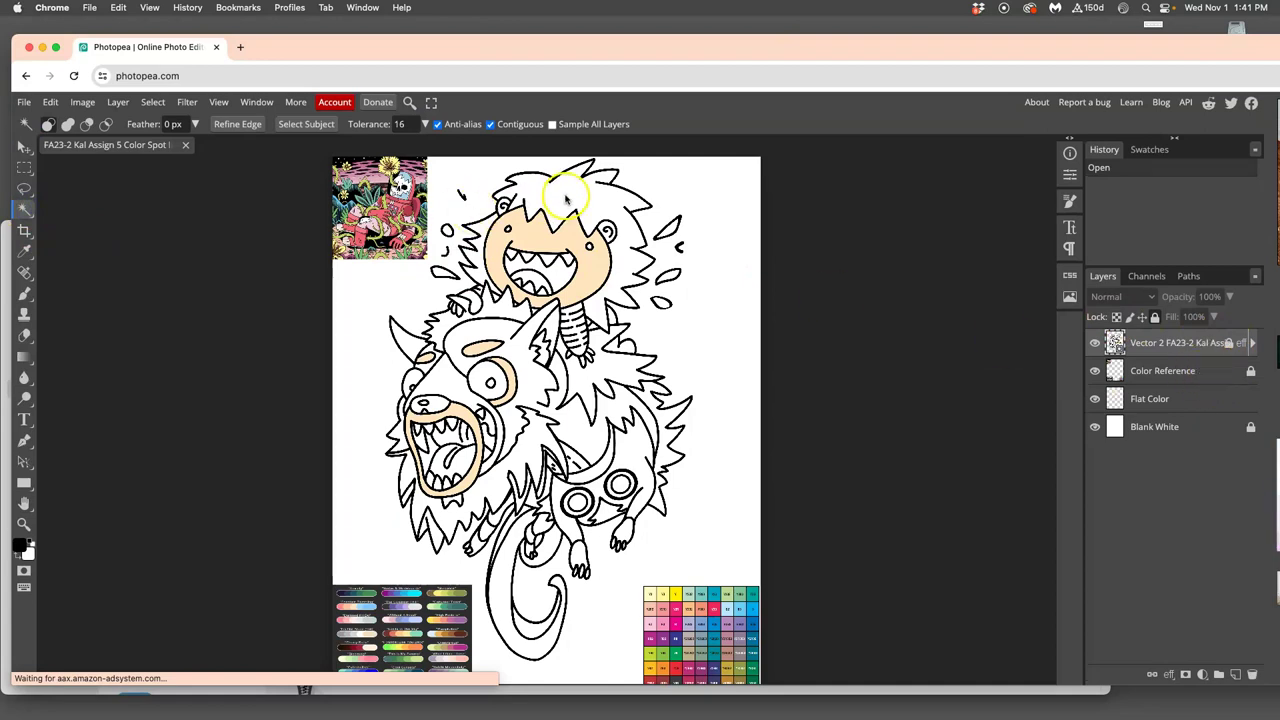
pyautogui.click(442, 377)
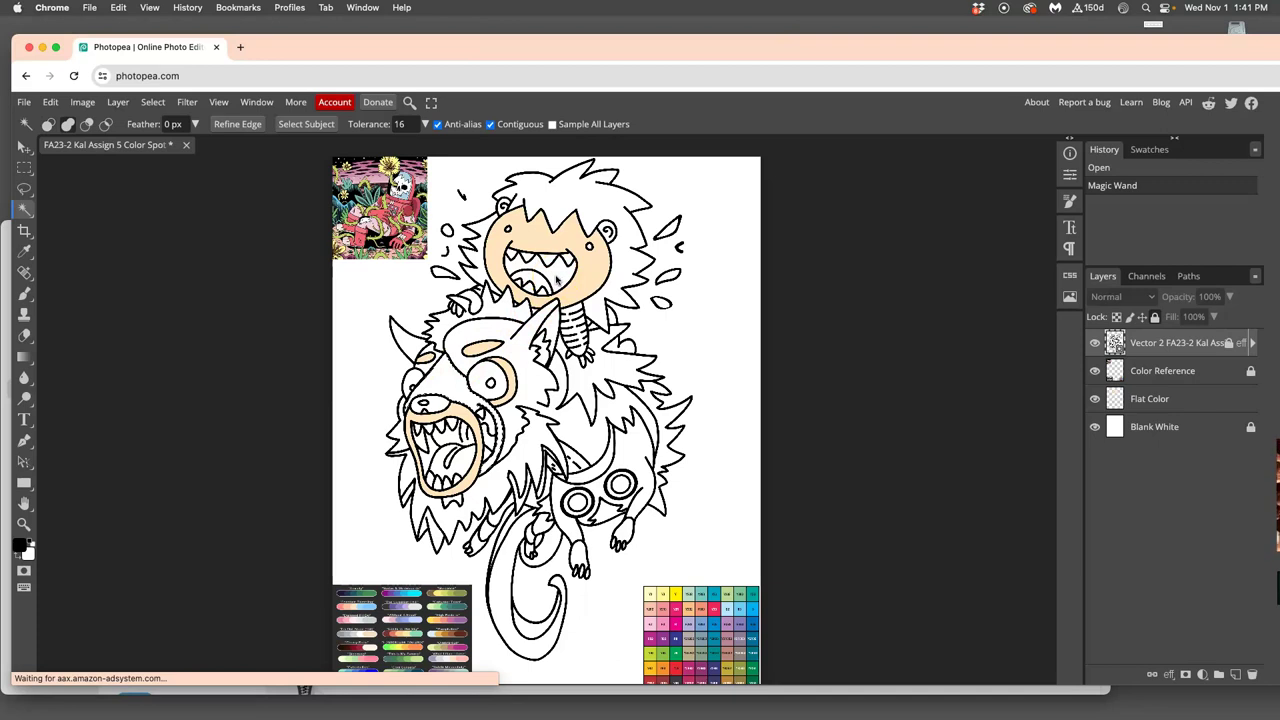
pyautogui.click(562, 204)
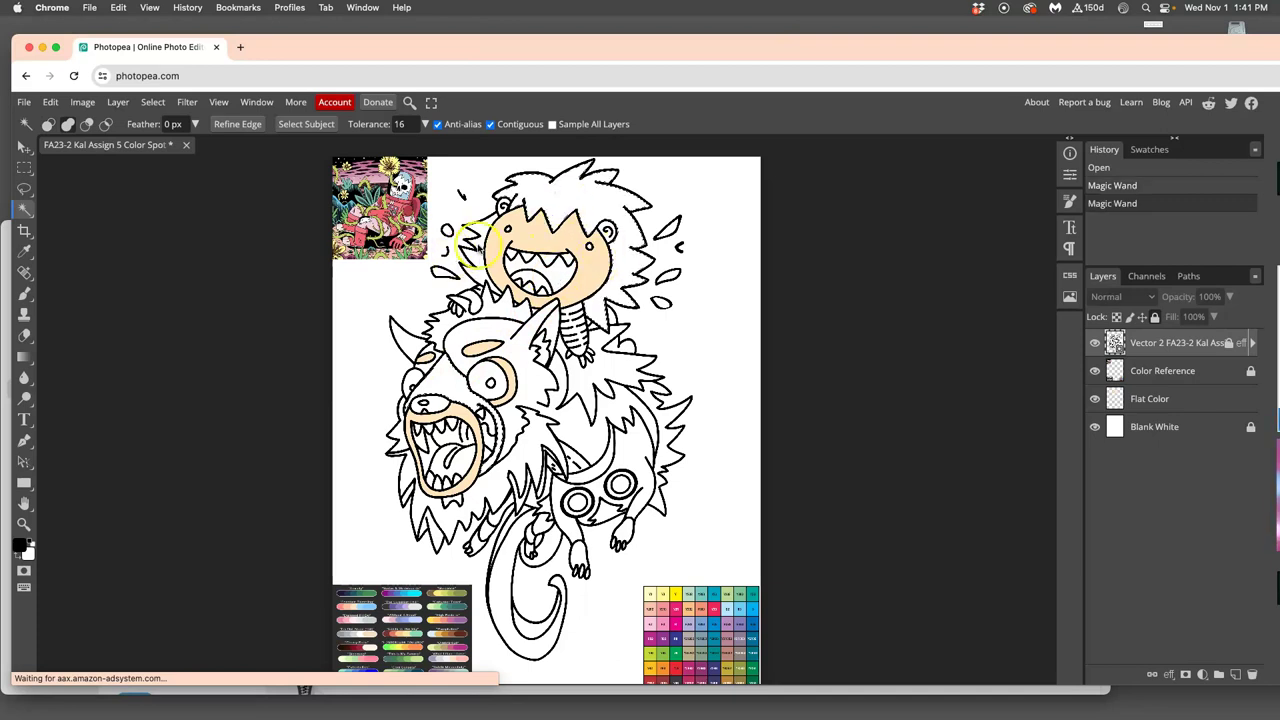
pyautogui.click(479, 248)
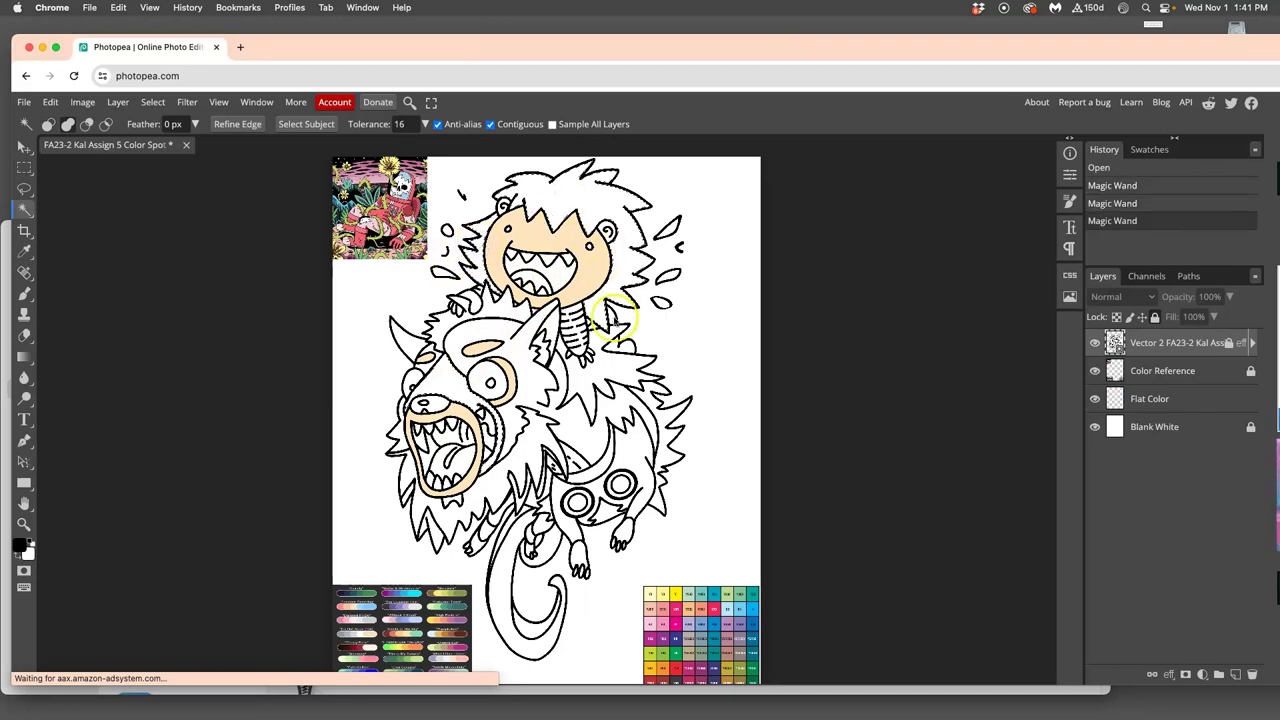